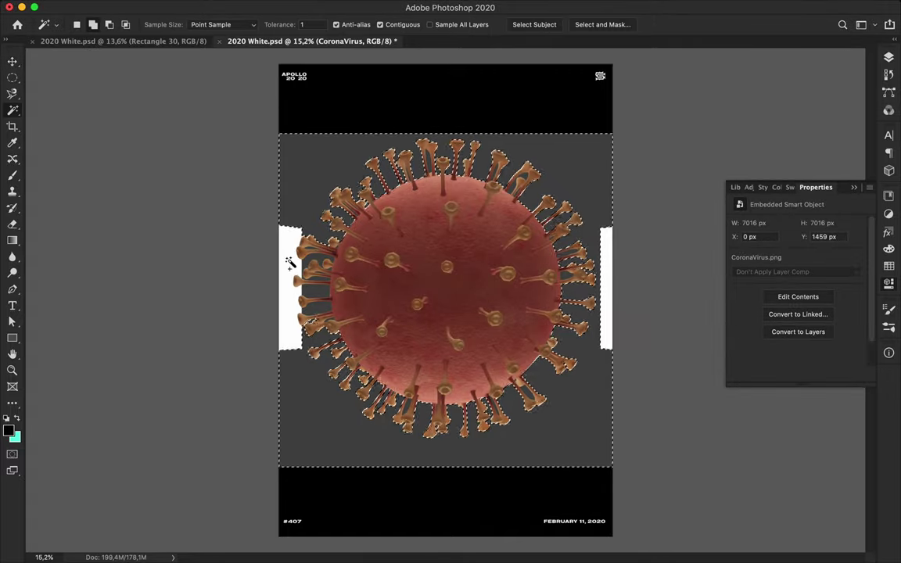
- Zoom in closely on the virus spikes to find unselected grey background slivers
{"action": "scroll", "coordinate": [319, 262], "scroll_direction": "up", "scroll_amount": 5}
{"action": "scroll", "coordinate": [391, 258], "scroll_direction": "right", "scroll_amount": 5}
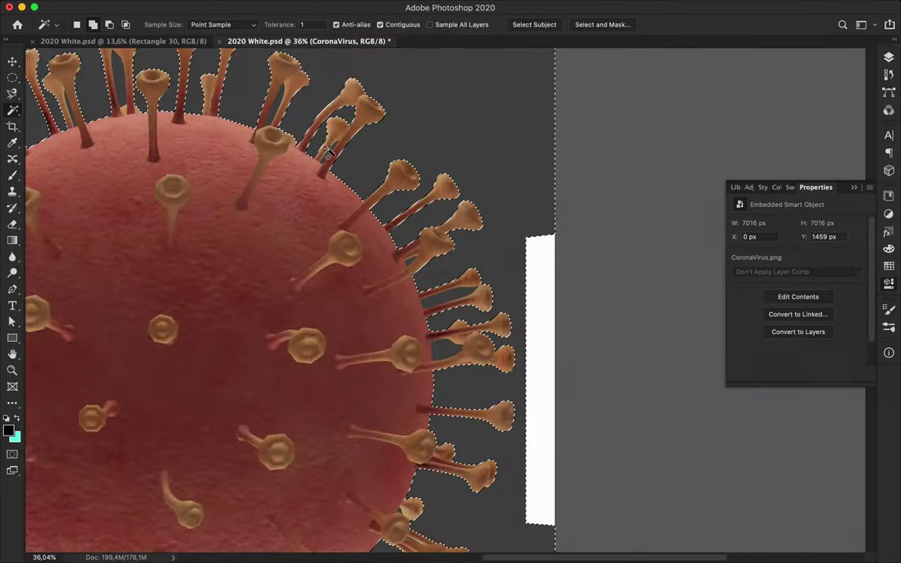
{"action": "scroll", "coordinate": [438, 251], "scroll_direction": "down", "scroll_amount": 3}
{"action": "scroll", "coordinate": [479, 247], "scroll_direction": "down", "scroll_amount": 3}
{"action": "scroll", "coordinate": [438, 305], "scroll_direction": "down", "scroll_amount": 3}
{"action": "scroll", "coordinate": [102, 211], "scroll_direction": "up", "scroll_amount": 3}
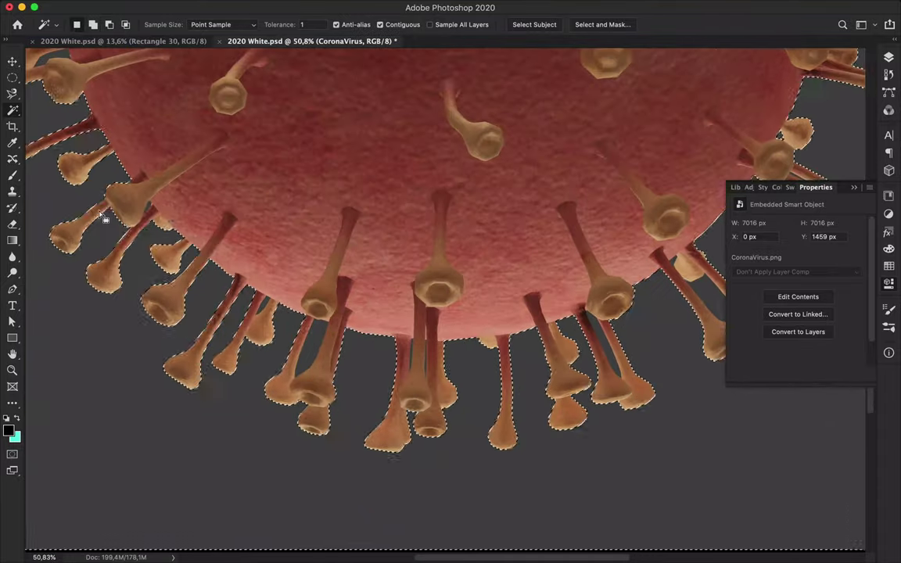
{"action": "scroll", "coordinate": [149, 209], "scroll_direction": "up", "scroll_amount": 3}
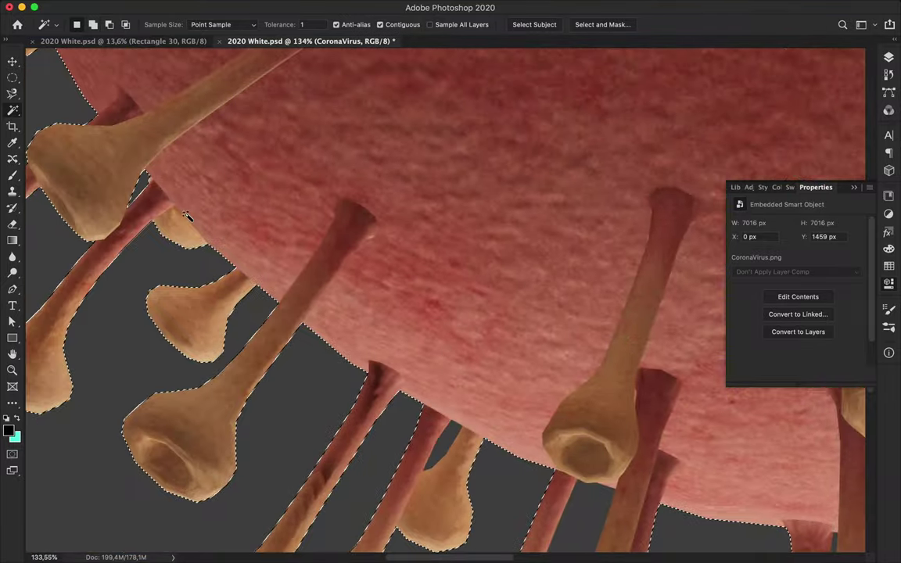
{"action": "scroll", "coordinate": [188, 213], "scroll_direction": "up", "scroll_amount": 3}
{"action": "scroll", "coordinate": [228, 280], "scroll_direction": "up", "scroll_amount": 3}
{"action": "scroll", "coordinate": [328, 215], "scroll_direction": "up", "scroll_amount": 2}
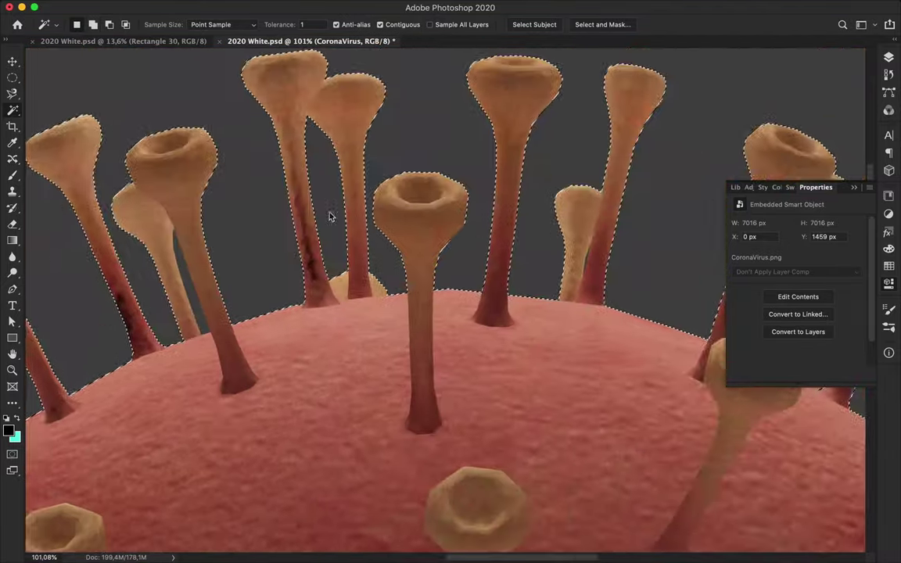
{"action": "scroll", "coordinate": [292, 245], "scroll_direction": "up", "scroll_amount": 3}
{"action": "scroll", "coordinate": [235, 204], "scroll_direction": "up", "scroll_amount": 3}
{"action": "scroll", "coordinate": [111, 321], "scroll_direction": "up", "scroll_amount": 3}
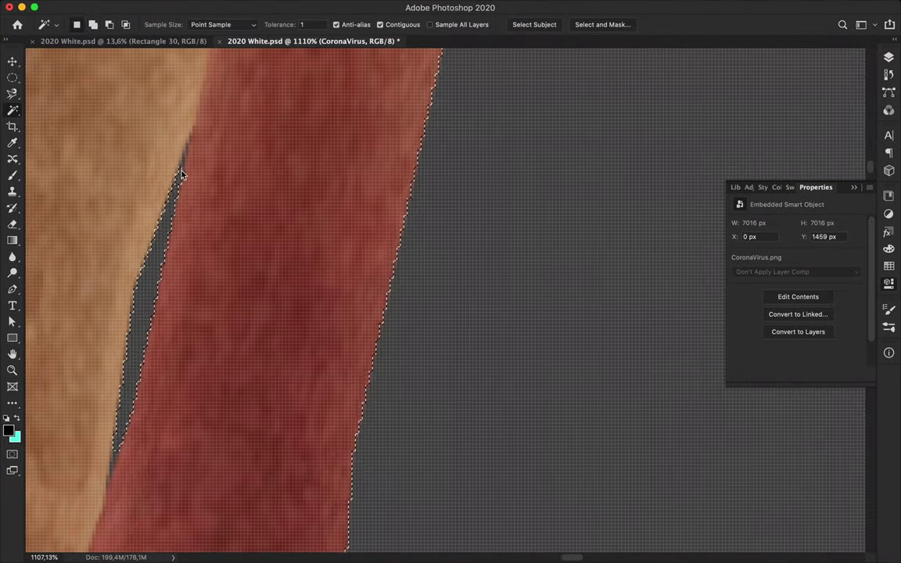
{"action": "scroll", "coordinate": [501, 346], "scroll_direction": "down", "scroll_amount": 5}
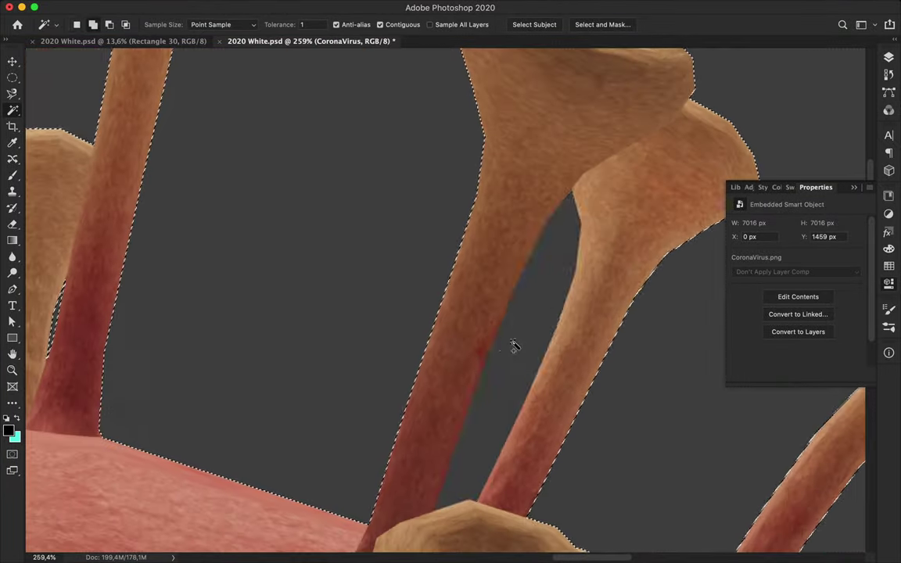
{"action": "scroll", "coordinate": [517, 350], "scroll_direction": "down", "scroll_amount": 3}
{"action": "scroll", "coordinate": [513, 342], "scroll_direction": "down", "scroll_amount": 3}
{"action": "scroll", "coordinate": [439, 222], "scroll_direction": "down", "scroll_amount": 3}
{"action": "scroll", "coordinate": [439, 221], "scroll_direction": "up", "scroll_amount": 3}
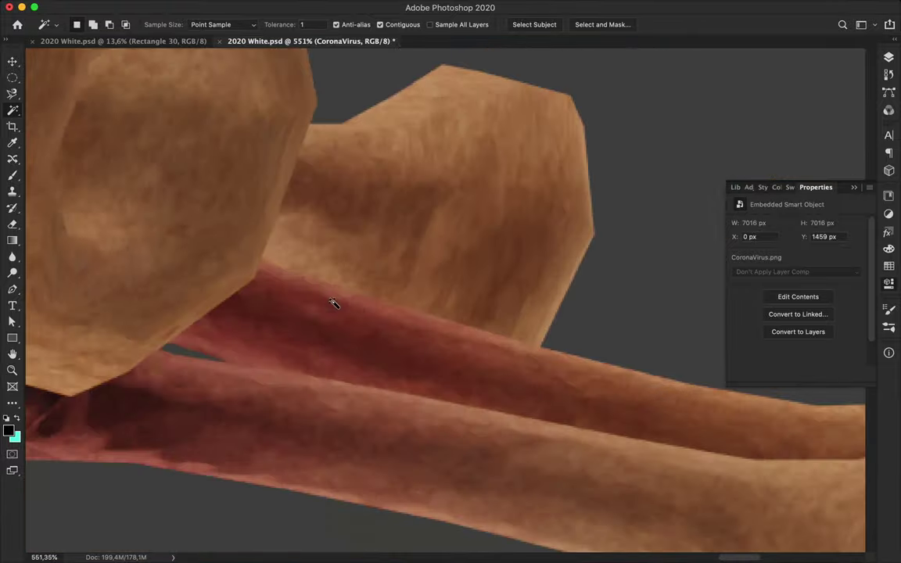
{"action": "scroll", "coordinate": [331, 302], "scroll_direction": "up", "scroll_amount": 3}
{"action": "scroll", "coordinate": [272, 364], "scroll_direction": "up", "scroll_amount": 2}
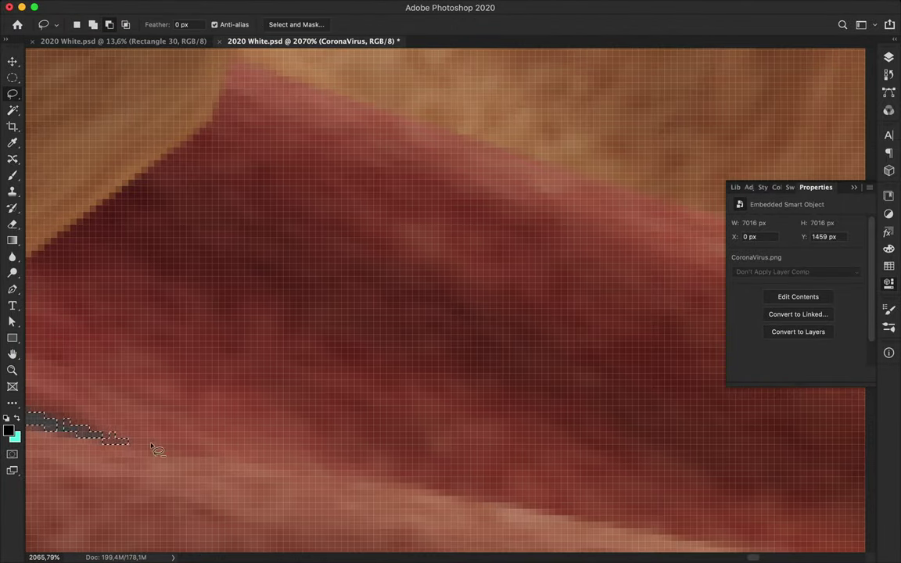
{"action": "scroll", "coordinate": [156, 450], "scroll_direction": "down", "scroll_amount": 3}
{"action": "scroll", "coordinate": [149, 446], "scroll_direction": "up", "scroll_amount": 1}
- Add the thin grey gap between spikes to the selection with the Magic Wand
{"action": "key", "text": "w"}
{"action": "scroll", "coordinate": [536, 421], "scroll_direction": "up", "scroll_amount": 2}
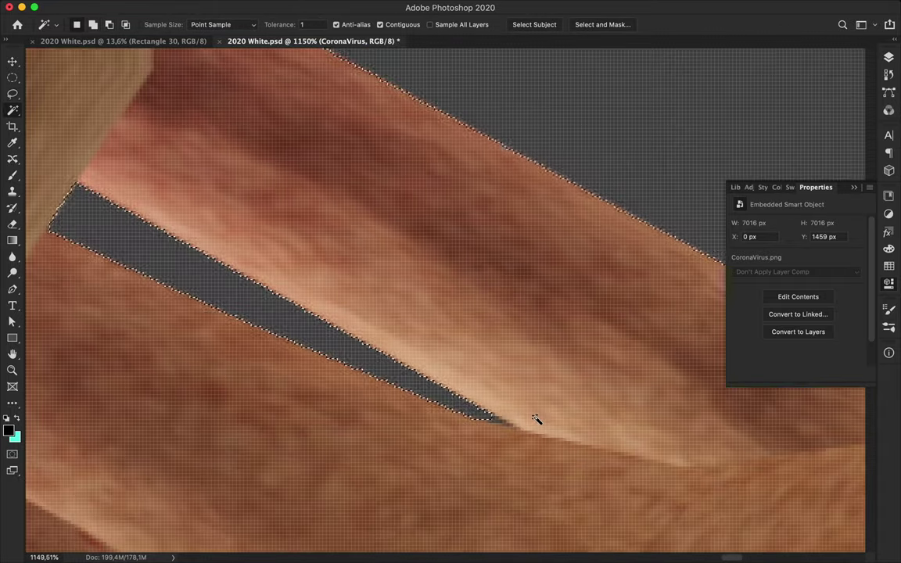
{"action": "scroll", "coordinate": [536, 445], "scroll_direction": "down", "scroll_amount": 4}
{"action": "scroll", "coordinate": [418, 508], "scroll_direction": "down", "scroll_amount": 1}
{"action": "scroll", "coordinate": [352, 426], "scroll_direction": "up", "scroll_amount": 4}
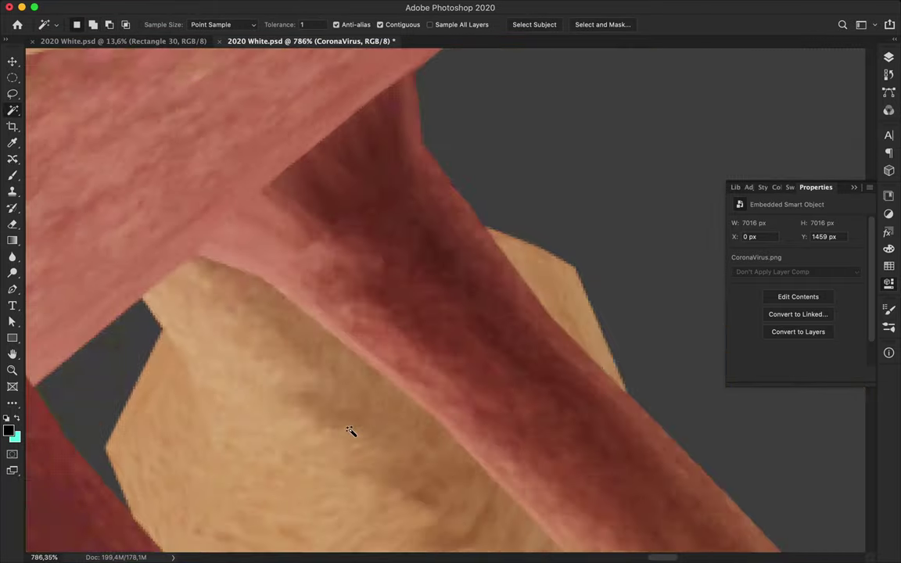
{"action": "scroll", "coordinate": [292, 482], "scroll_direction": "up", "scroll_amount": 1}
{"action": "scroll", "coordinate": [518, 432], "scroll_direction": "down", "scroll_amount": 3}
{"action": "scroll", "coordinate": [528, 429], "scroll_direction": "down", "scroll_amount": 2}
{"action": "scroll", "coordinate": [515, 424], "scroll_direction": "up", "scroll_amount": 2}
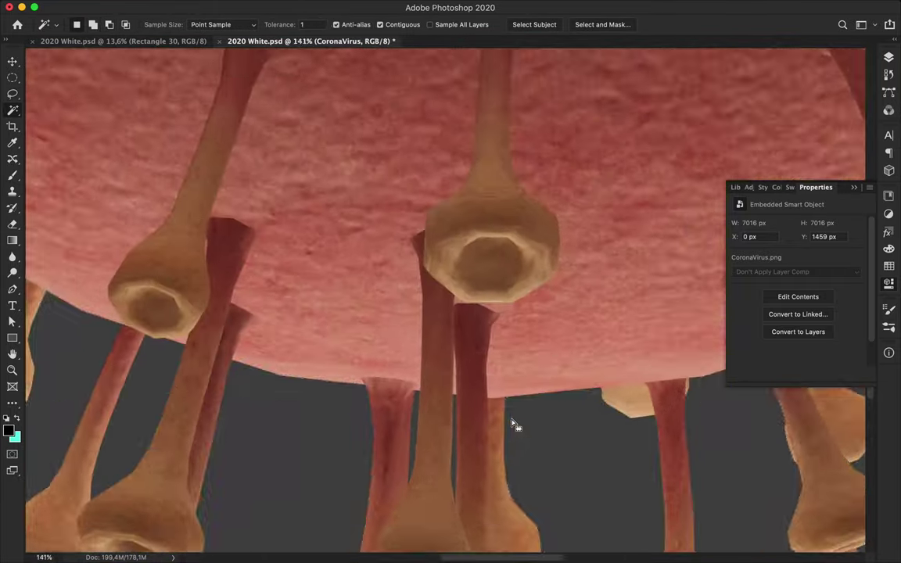
{"action": "scroll", "coordinate": [451, 474], "scroll_direction": "up", "scroll_amount": 1}
{"action": "scroll", "coordinate": [453, 485], "scroll_direction": "up", "scroll_amount": 3}
{"action": "scroll", "coordinate": [504, 289], "scroll_direction": "up", "scroll_amount": 2}
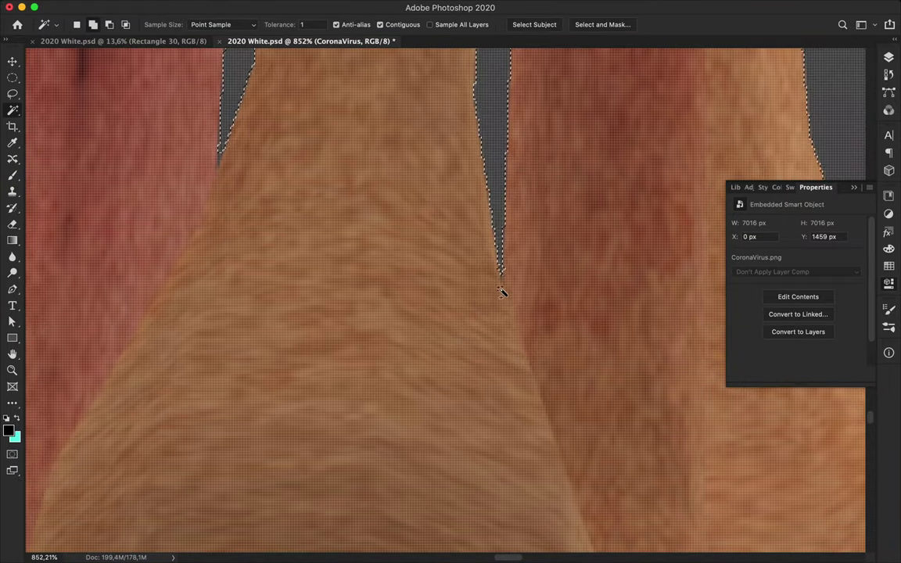
{"action": "scroll", "coordinate": [219, 176], "scroll_direction": "up", "scroll_amount": 2}
{"action": "left_click", "coordinate": [12, 93]}
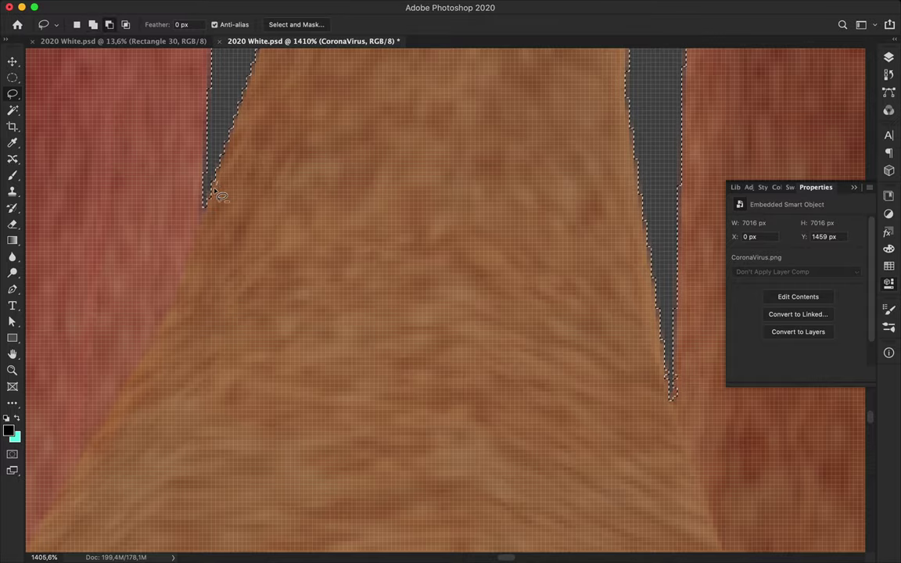
- Check the remaining spike gaps with the Magic Wand and bring up the Layers panel
{"action": "scroll", "coordinate": [579, 356], "scroll_direction": "right", "scroll_amount": 3}
{"action": "scroll", "coordinate": [580, 356], "scroll_direction": "down", "scroll_amount": 2}
{"action": "scroll", "coordinate": [512, 290], "scroll_direction": "down", "scroll_amount": 10}
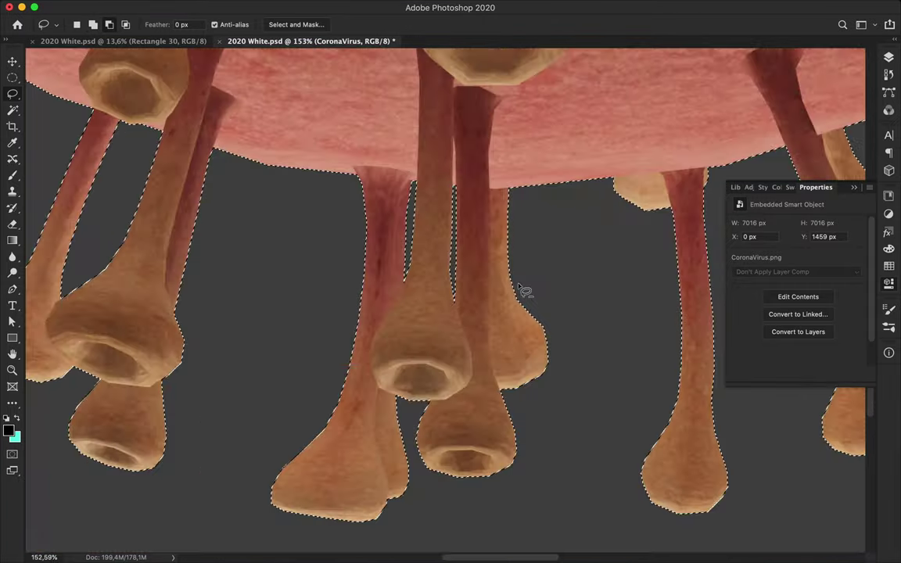
{"action": "key", "text": "w"}
{"action": "scroll", "coordinate": [313, 266], "scroll_direction": "down", "scroll_amount": 5}
{"action": "scroll", "coordinate": [275, 268], "scroll_direction": "down", "scroll_amount": 5}
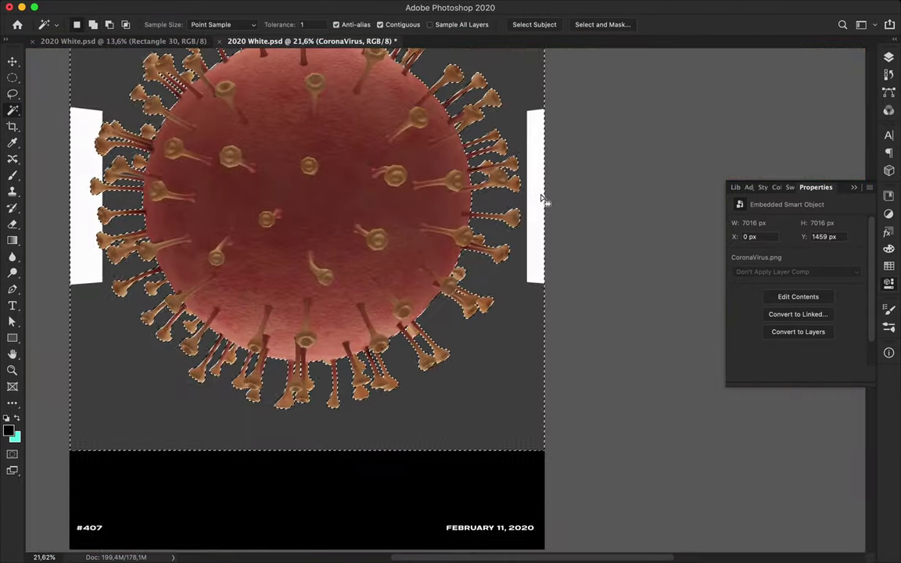
{"action": "scroll", "coordinate": [548, 233], "scroll_direction": "up", "scroll_amount": 3}
{"action": "left_click", "coordinate": [888, 57]}
- Give the virus layer an inverted mask so only the virus shows, and duplicate it
{"action": "left_click", "coordinate": [786, 466]}
{"action": "key", "text": "ctrl+z"}
{"action": "left_click", "coordinate": [787, 466], "text": "alt"}
{"action": "key", "text": "v"}
{"action": "left_click_drag", "start_coordinate": [775, 297], "coordinate": [821, 297]}
- Add a Levels adjustment with shadows at 10 and highlights at 215
{"action": "scroll", "coordinate": [620, 283], "scroll_direction": "down", "scroll_amount": 1}
{"action": "scroll", "coordinate": [619, 284], "scroll_direction": "down", "scroll_amount": 1}
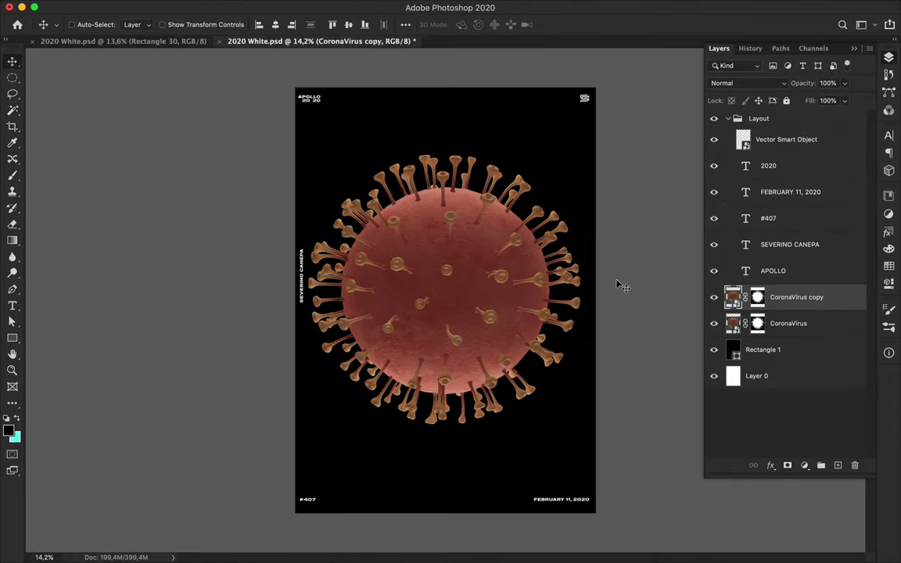
{"action": "left_click", "coordinate": [805, 465]}
{"action": "left_click", "coordinate": [821, 528]}
{"action": "left_click_drag", "start_coordinate": [753, 317], "coordinate": [757, 316]}
{"action": "left_click_drag", "start_coordinate": [859, 316], "coordinate": [843, 318]}
- Add an Exposure adjustment: exposure +0.52, offset −0.0233, gamma 0.86
{"action": "left_click", "coordinate": [891, 60]}
{"action": "left_click", "coordinate": [804, 465]}
{"action": "left_click", "coordinate": [814, 497]}
{"action": "mouse_move", "coordinate": [796, 257]}
{"action": "left_mouse_down"}
{"action": "mouse_move", "coordinate": [814, 259]}
{"action": "mouse_move", "coordinate": [801, 258]}
{"action": "mouse_move", "coordinate": [772, 281]}
{"action": "mouse_move", "coordinate": [794, 283]}
{"action": "mouse_move", "coordinate": [744, 306]}
{"action": "mouse_move", "coordinate": [851, 306]}
{"action": "mouse_move", "coordinate": [803, 304]}
{"action": "left_mouse_up"}
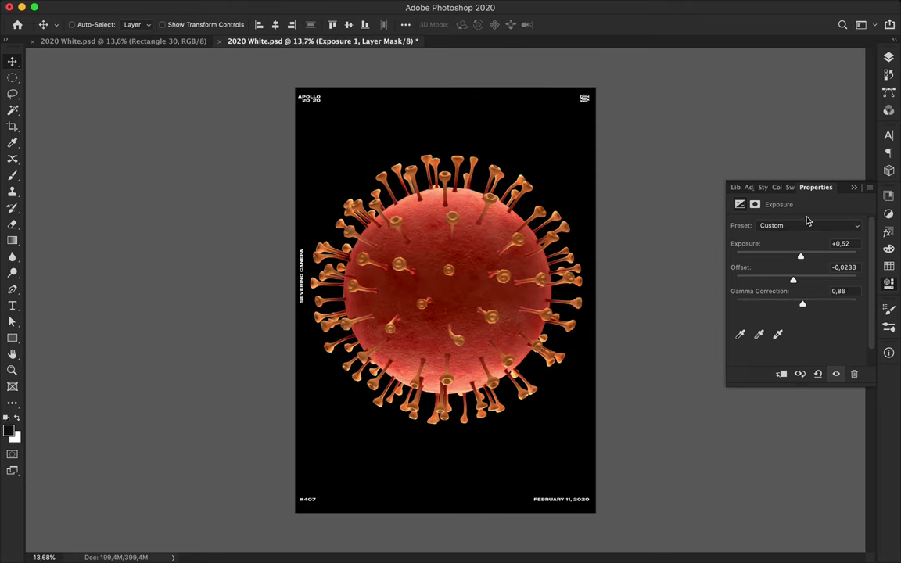
{"action": "left_click", "coordinate": [891, 63]}
- Stamp the virus copy and its adjustments into one merged layer, then duplicate it
{"action": "left_click", "coordinate": [804, 465]}
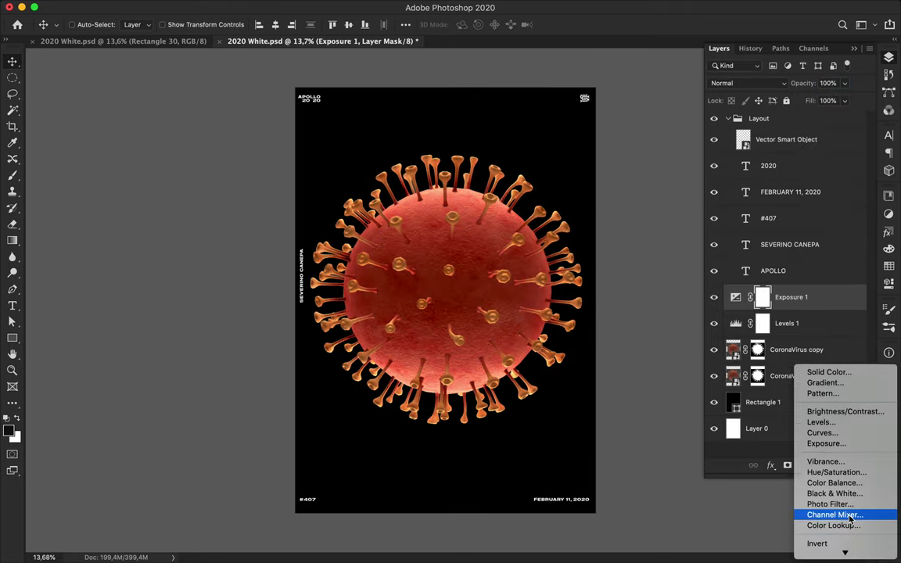
{"action": "key", "text": "Escape"}
{"action": "left_click", "coordinate": [793, 349], "text": "shift"}
{"action": "key", "text": "ctrl+e"}
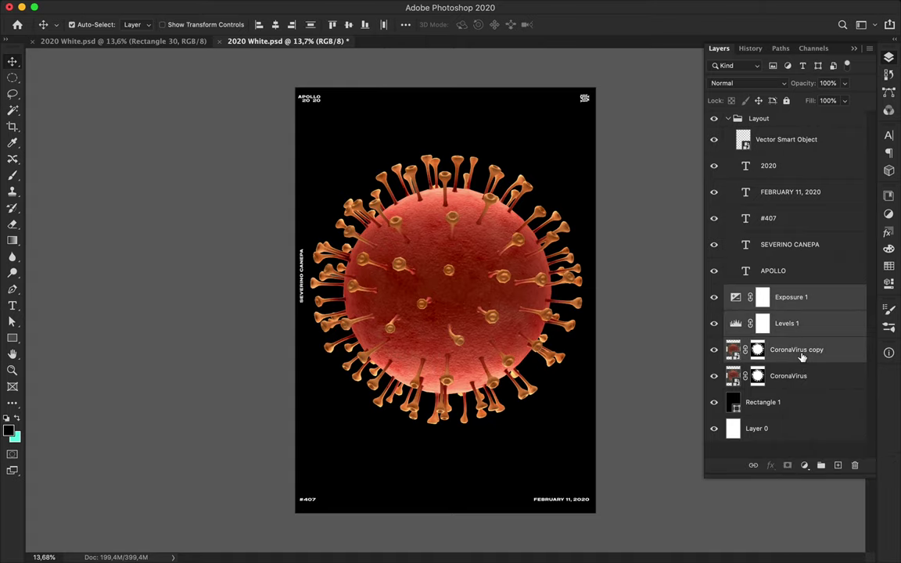
{"action": "key", "text": "ctrl+z"}
{"action": "key", "text": "ctrl+alt+e"}
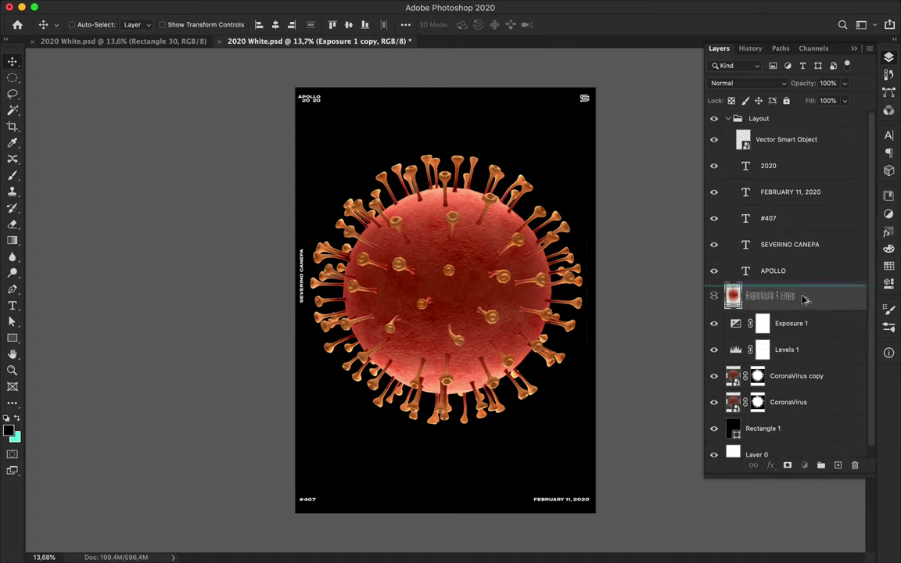
{"action": "key", "text": "ctrl+j"}
- Apply a High Pass filter with radius 67.8 to the top merged copy
{"action": "left_click", "coordinate": [293, 6]}
{"action": "left_click", "coordinate": [509, 275]}
{"action": "mouse_move", "coordinate": [131, 199]}
{"action": "left_mouse_down"}
{"action": "mouse_move", "coordinate": [16, 197]}
{"action": "mouse_move", "coordinate": [81, 199]}
{"action": "left_mouse_up"}
{"action": "left_click", "coordinate": [160, 30]}
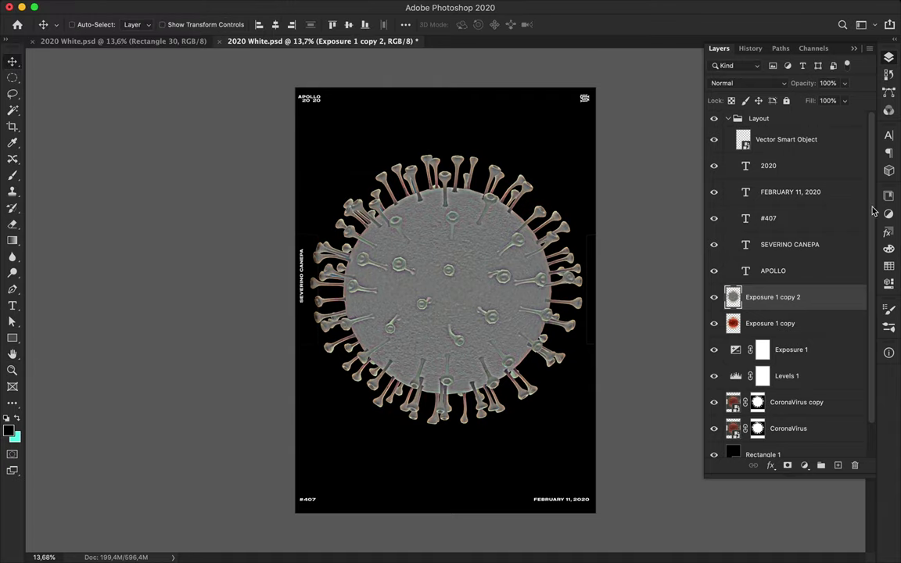
- Set the high-pass layer's blend mode to Overlay
{"action": "left_click", "coordinate": [747, 83]}
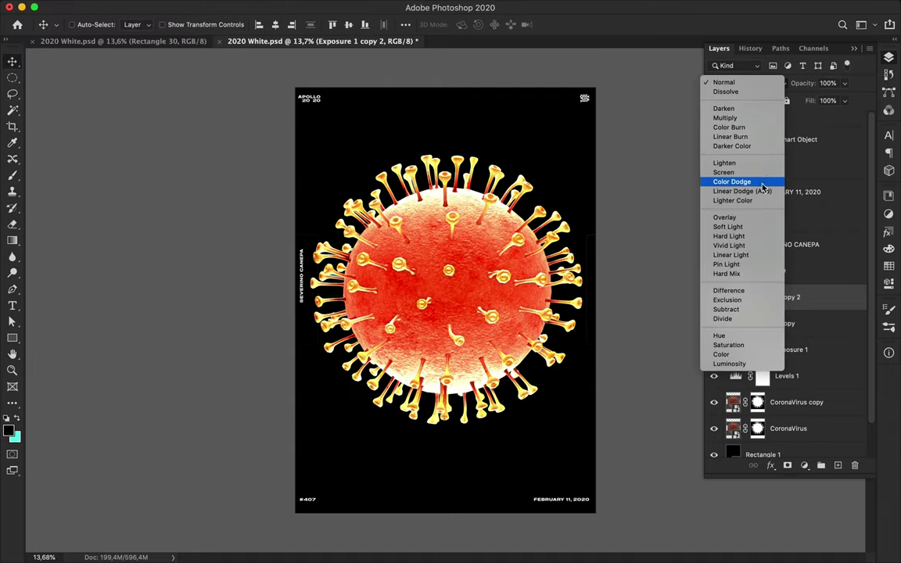
{"action": "left_click", "coordinate": [725, 218]}
{"action": "scroll", "coordinate": [443, 261], "scroll_direction": "up", "scroll_amount": 3}
{"action": "scroll", "coordinate": [402, 205], "scroll_direction": "up", "scroll_amount": 3}
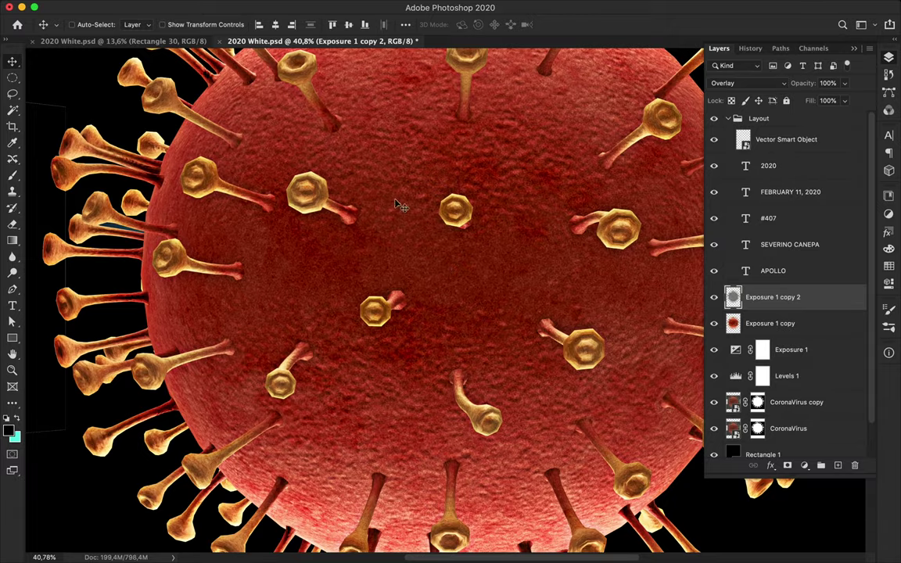
{"action": "key", "text": "e"}
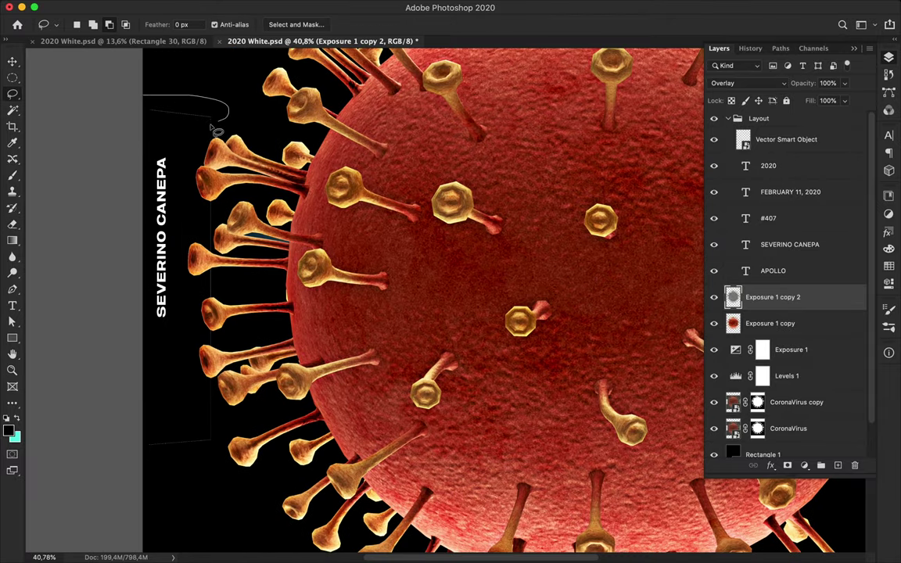
- Try clearing background beside the upper-left spikes on the smart-object copy, then enlarge the eraser
{"action": "left_click_drag", "start_coordinate": [217, 131], "coordinate": [213, 127]}
{"action": "left_click", "coordinate": [796, 402]}
{"action": "key", "text": "Delete"}
{"action": "left_click", "coordinate": [543, 193]}
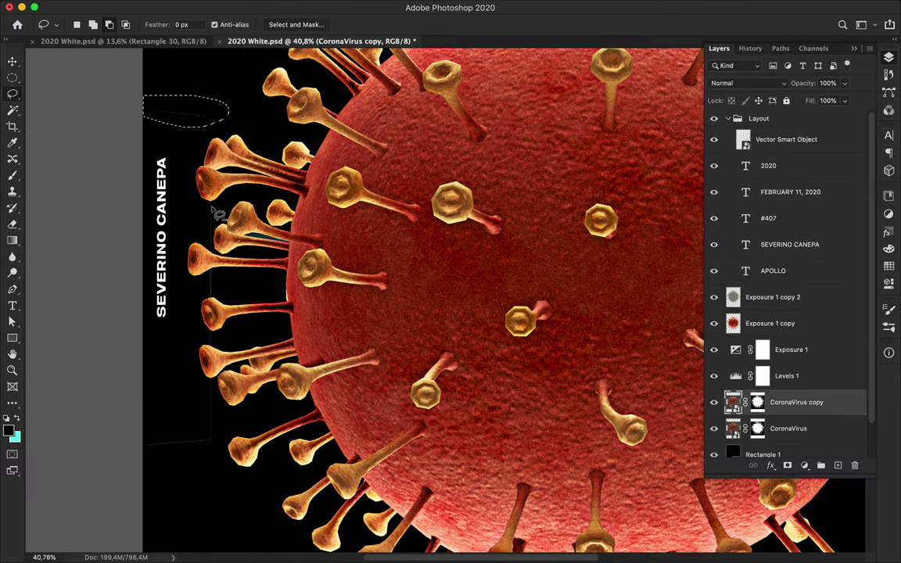
{"action": "scroll", "coordinate": [218, 213], "scroll_direction": "up", "scroll_amount": 3}
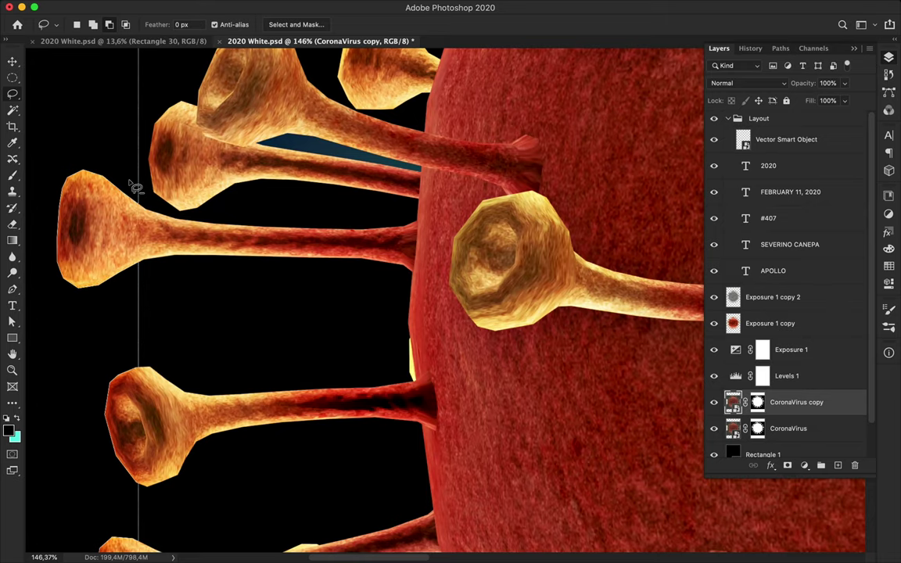
{"action": "scroll", "coordinate": [149, 148], "scroll_direction": "down", "scroll_amount": 3}
{"action": "scroll", "coordinate": [161, 105], "scroll_direction": "down", "scroll_amount": 3}
{"action": "key", "text": "e"}
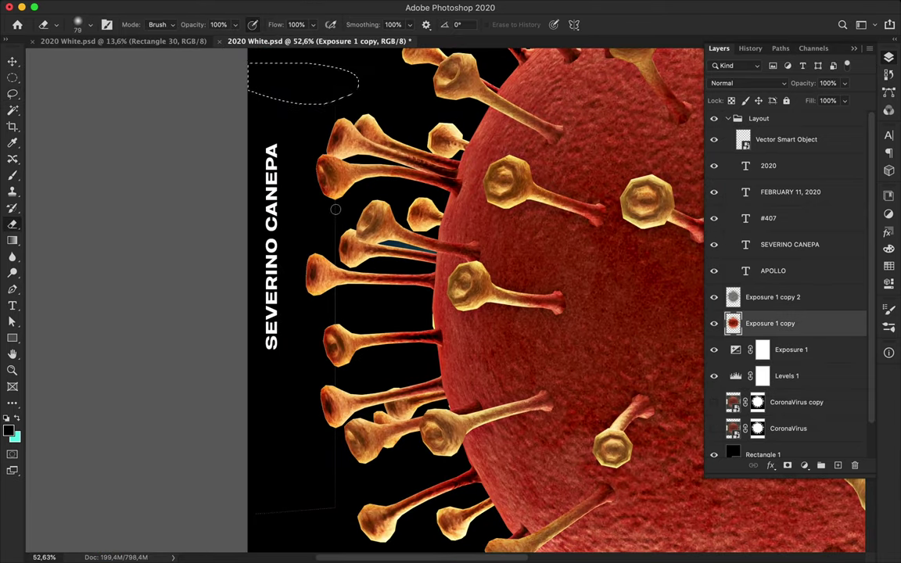
{"action": "scroll", "coordinate": [336, 209], "scroll_direction": "up", "scroll_amount": 2}
{"action": "scroll", "coordinate": [273, 171], "scroll_direction": "up", "scroll_amount": 3}
{"action": "right_click", "coordinate": [273, 171]}
{"action": "key", "text": "Return"}
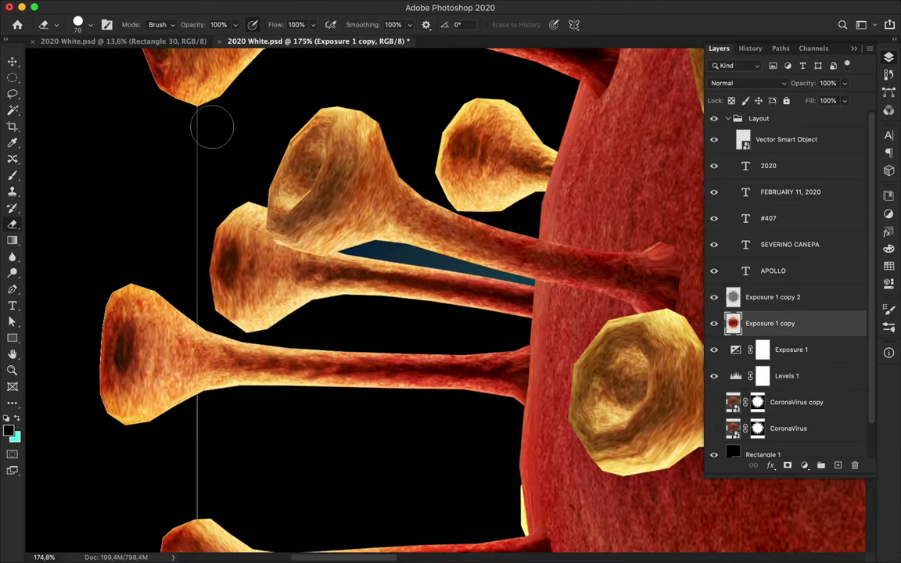
- Delete the two sharpening copies and Magic Wand-select the dark gap between spikes
{"action": "key", "text": "alt+bracketright"}
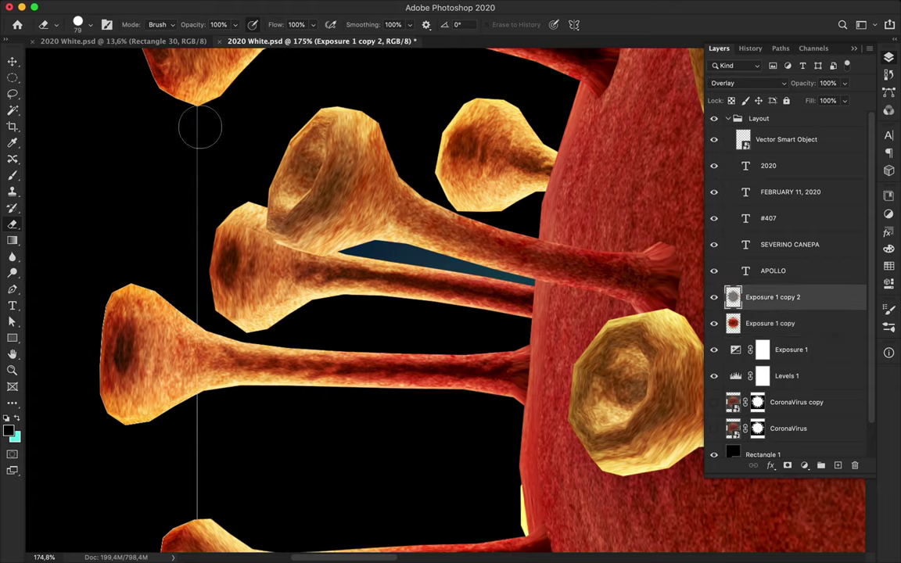
{"action": "left_click", "coordinate": [770, 323], "text": "shift"}
{"action": "key", "text": "Delete"}
{"action": "key", "text": "alt+bracketleft"}
{"action": "key", "text": "alt+bracketleft"}
{"action": "key", "text": "w"}
{"action": "left_click", "coordinate": [414, 261]}
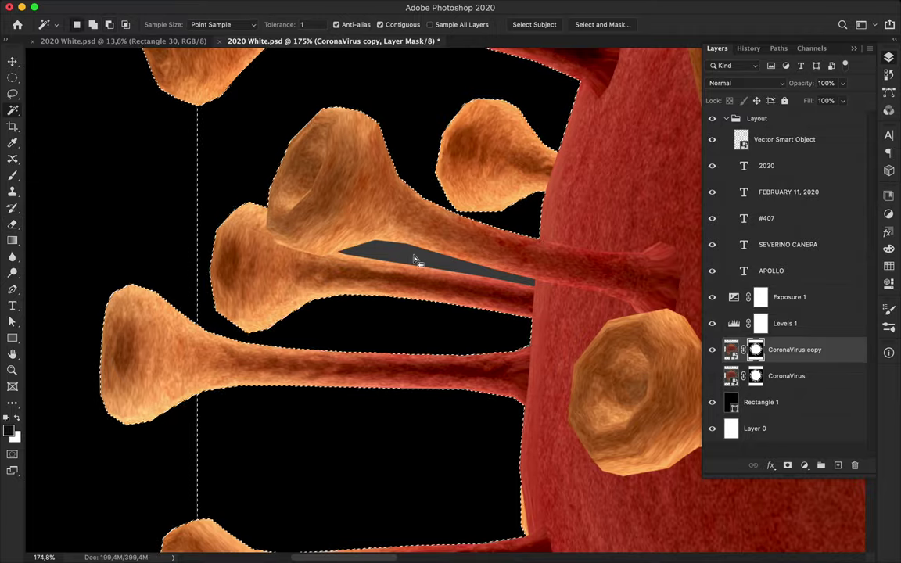
- Target the CoronaVirus copy mask with the Brush, zoomed out to see more spikes
{"action": "key", "text": "ctrl+2"}
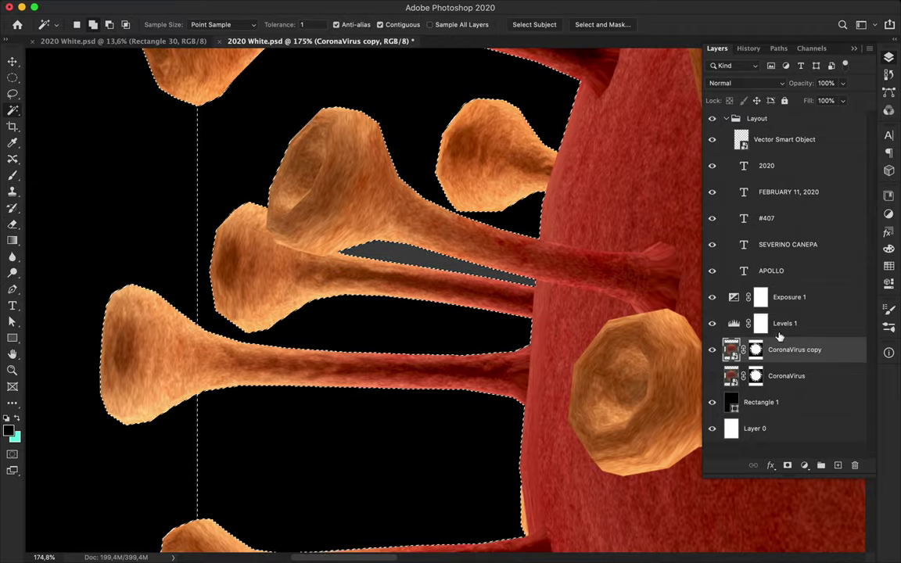
{"action": "key", "text": "ctrl+backslash"}
{"action": "key", "text": "b"}
{"action": "key", "text": "z"}
{"action": "left_click_drag", "start_coordinate": [307, 346], "coordinate": [12, 143]}
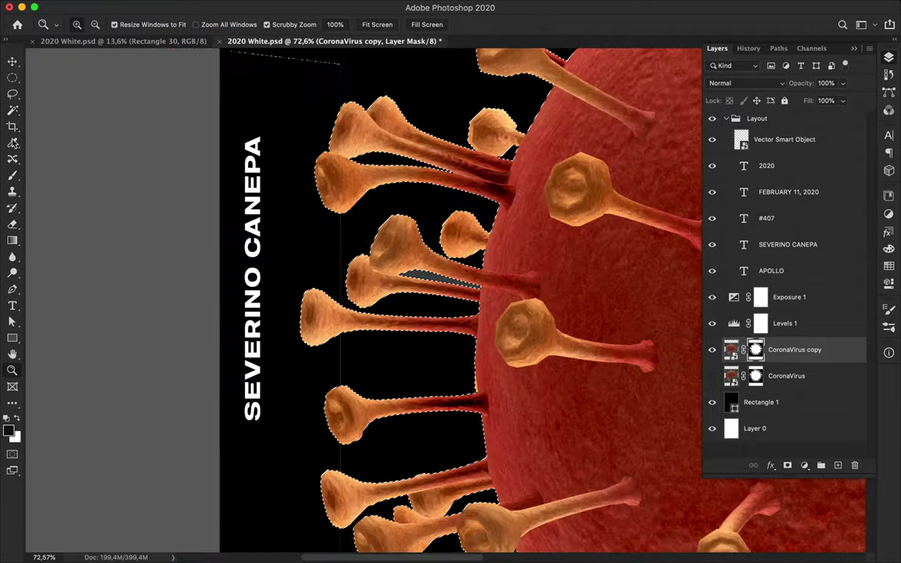
{"action": "key", "text": "b"}
{"action": "key", "text": "alt+bracketleft"}
{"action": "left_click", "coordinate": [545, 193]}
- Toggle the CoronaVirus layer's visibility to check the spike edges, then deselect
{"action": "key", "text": "ctrl+comma"}
{"action": "scroll", "coordinate": [397, 432], "scroll_direction": "down", "scroll_amount": 1}
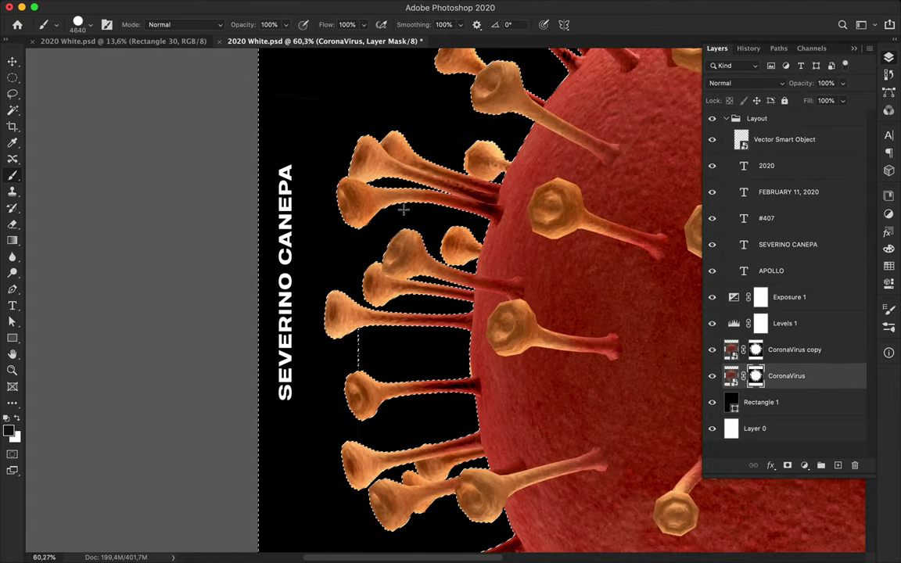
{"action": "scroll", "coordinate": [445, 299], "scroll_direction": "down", "scroll_amount": 2}
{"action": "left_click", "coordinate": [712, 375]}
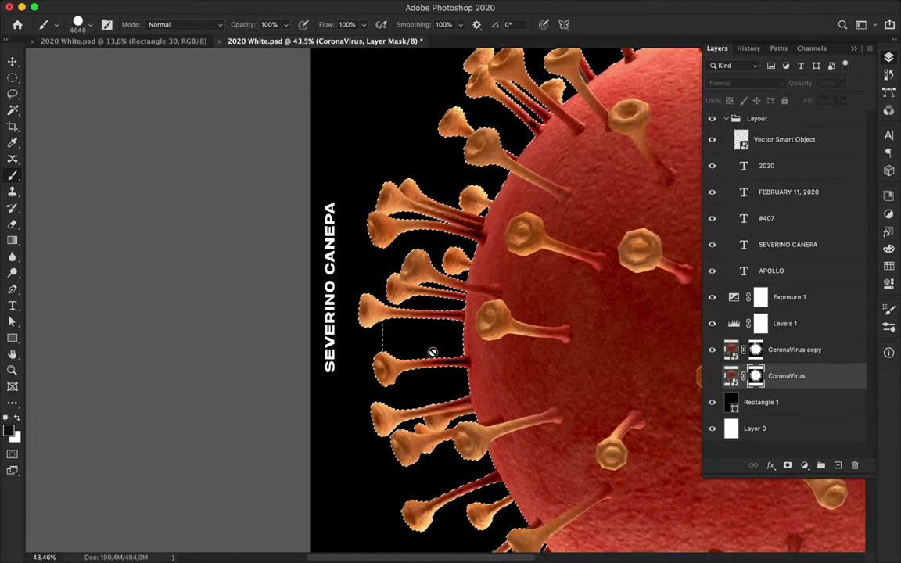
{"action": "key", "text": "ctrl+d"}
{"action": "key", "text": "m"}
- Duplicate the CoronaVirus layer and target its mask with the Brush, zoomed on the left spikes
{"action": "scroll", "coordinate": [445, 301], "scroll_direction": "down", "scroll_amount": 2}
{"action": "scroll", "coordinate": [596, 185], "scroll_direction": "right", "scroll_amount": 3}
{"action": "key", "text": "ctrl+2"}
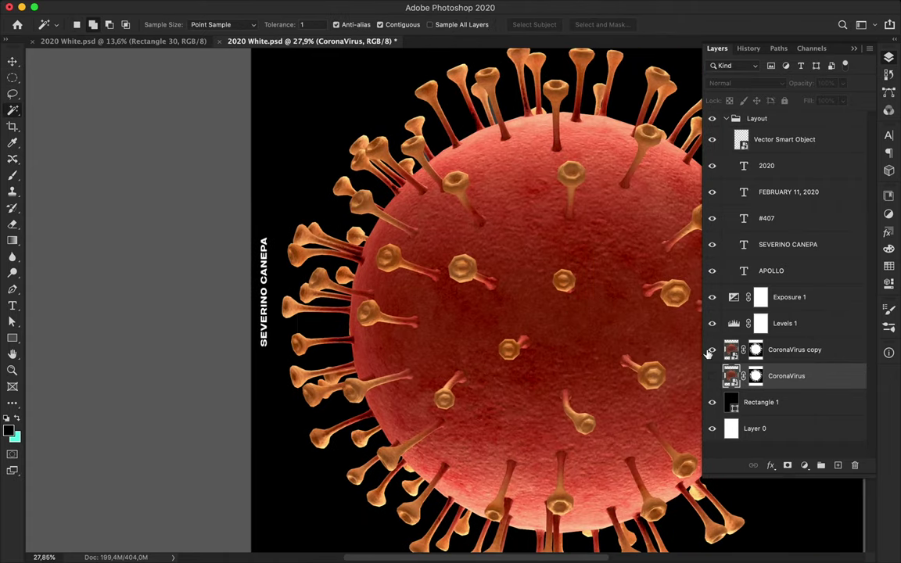
{"action": "left_click_drag", "start_coordinate": [755, 378], "coordinate": [834, 460]}
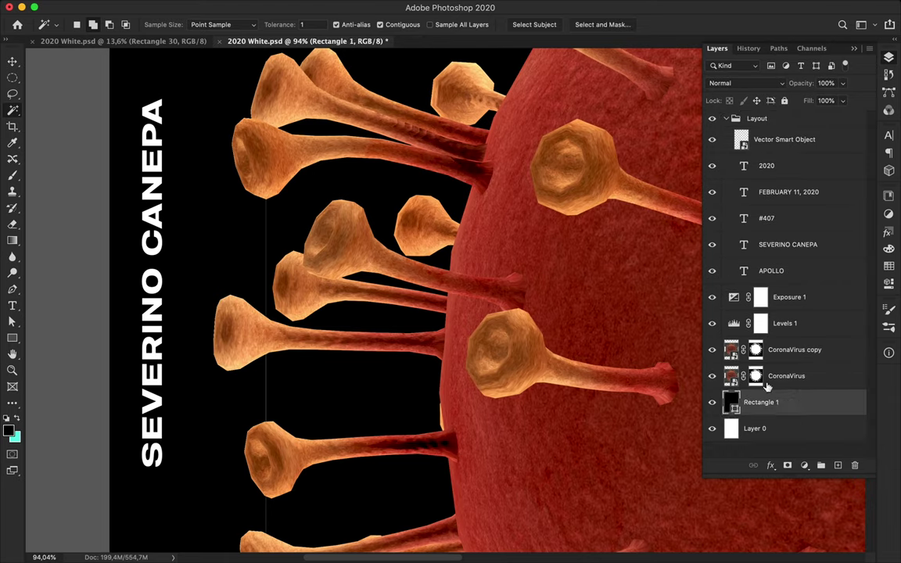
{"action": "left_click", "coordinate": [755, 350]}
{"action": "key", "text": "b"}
{"action": "key", "text": "ctrl+plus"}
{"action": "key", "text": "ctrl+plus"}
- Hide Exposure 1, Levels 1 and Rectangle 1, and return to the CoronaVirus copy mask
{"action": "right_click", "coordinate": [305, 216]}
{"action": "key", "text": "Escape"}
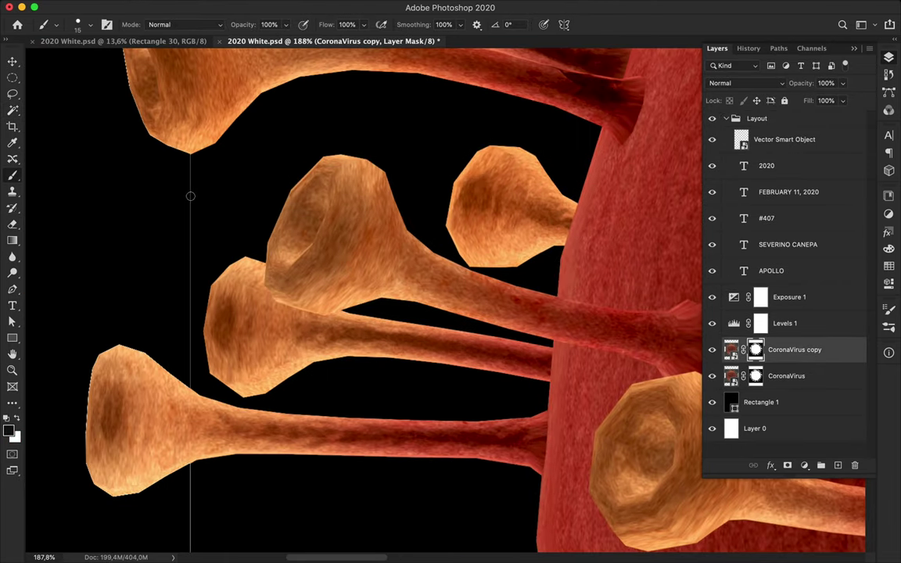
{"action": "left_click", "coordinate": [730, 350]}
{"action": "left_click", "coordinate": [661, 340]}
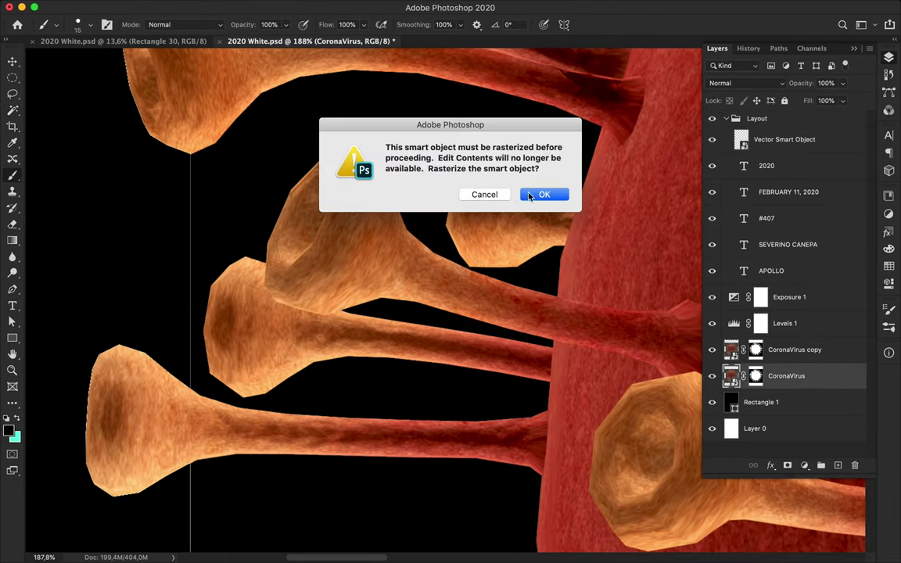
{"action": "key", "text": "Escape"}
{"action": "left_click", "coordinate": [755, 349]}
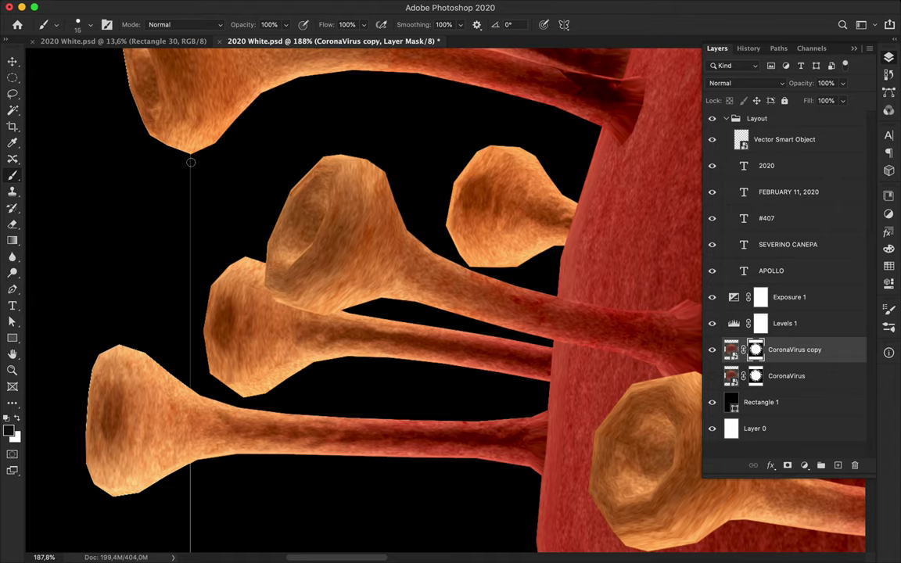
{"action": "left_click_drag", "start_coordinate": [715, 321], "coordinate": [715, 407]}
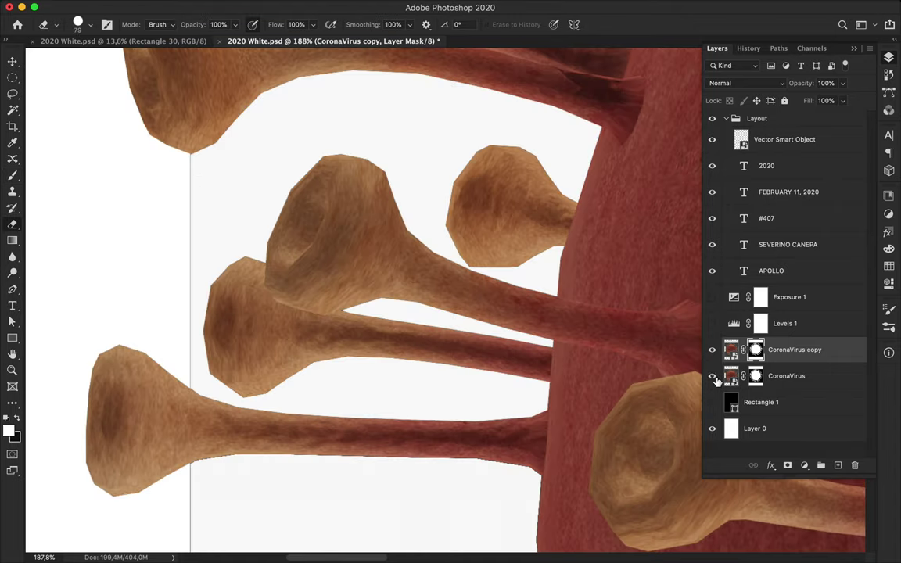
{"action": "scroll", "coordinate": [313, 438], "scroll_direction": "down", "scroll_amount": 3}
- Drag the CoronaVirus copy mask to the trash and apply it to the layer pixels
{"action": "key", "text": "b"}
{"action": "scroll", "coordinate": [324, 428], "scroll_direction": "up", "scroll_amount": 2}
{"action": "scroll", "coordinate": [305, 485], "scroll_direction": "up", "scroll_amount": 3}
{"action": "left_click_drag", "start_coordinate": [855, 453], "coordinate": [855, 465]}
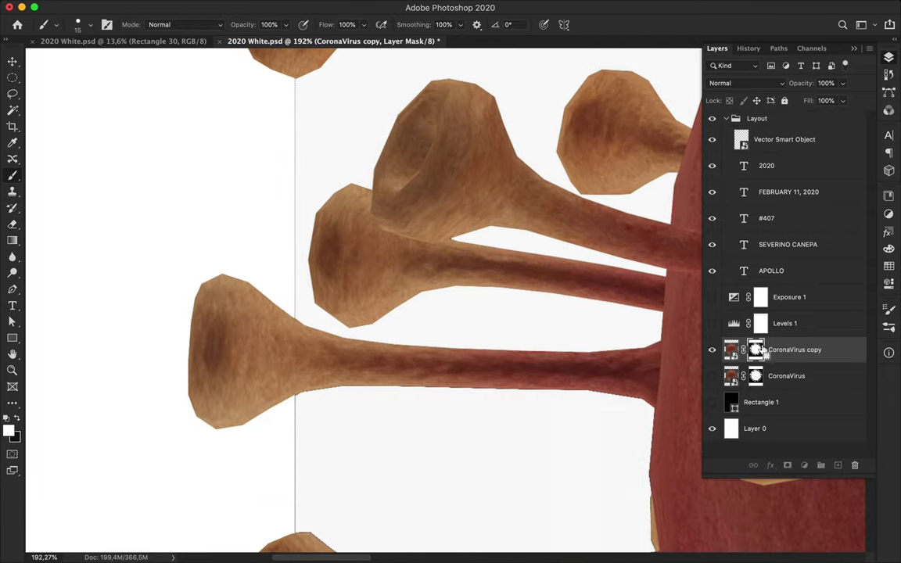
{"action": "left_click", "coordinate": [546, 195]}
{"action": "right_click", "coordinate": [795, 350]}
{"action": "key", "text": "Escape"}
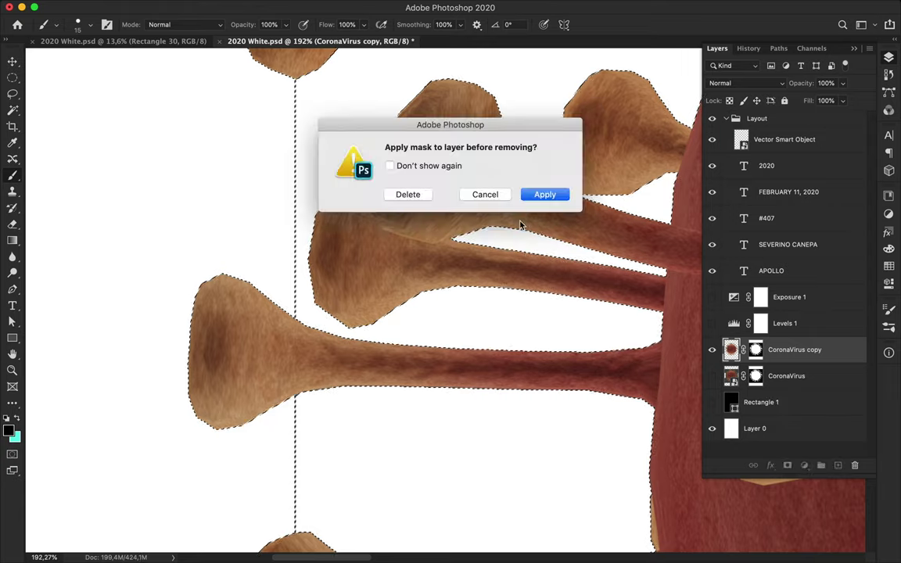
{"action": "left_click", "coordinate": [542, 195]}
{"action": "key", "text": "m"}
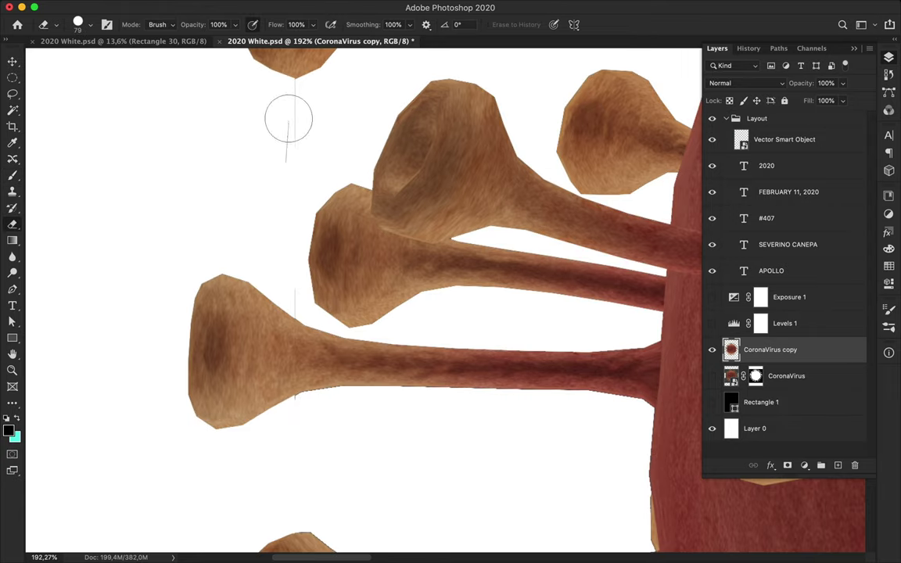
- Set the eraser size to 12 and switch to the Polygonal Lasso
{"action": "scroll", "coordinate": [308, 415], "scroll_direction": "up", "scroll_amount": 4}
{"action": "right_click", "coordinate": [222, 128]}
{"action": "type", "text": "12"}
{"action": "key", "text": "Return"}
{"action": "scroll", "coordinate": [352, 394], "scroll_direction": "up", "scroll_amount": 1}
{"action": "right_click", "coordinate": [12, 93]}
{"action": "left_click", "coordinate": [70, 104]}
- Lasso the stray vertical line between the left spikes and erase it
{"action": "scroll", "coordinate": [507, 407], "scroll_direction": "right", "scroll_amount": 5}
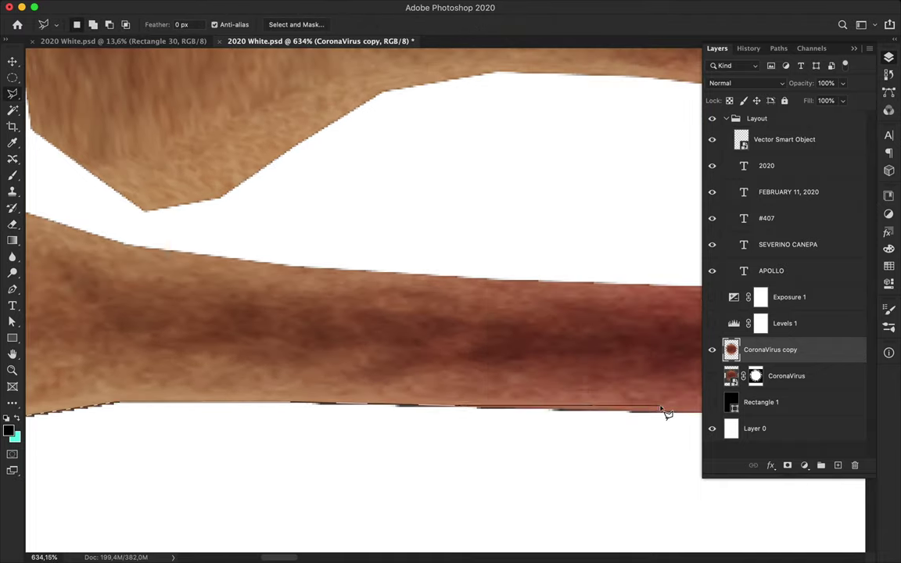
{"action": "scroll", "coordinate": [668, 413], "scroll_direction": "right", "scroll_amount": 5}
{"action": "scroll", "coordinate": [680, 416], "scroll_direction": "right", "scroll_amount": 5}
{"action": "scroll", "coordinate": [592, 463], "scroll_direction": "down", "scroll_amount": 5}
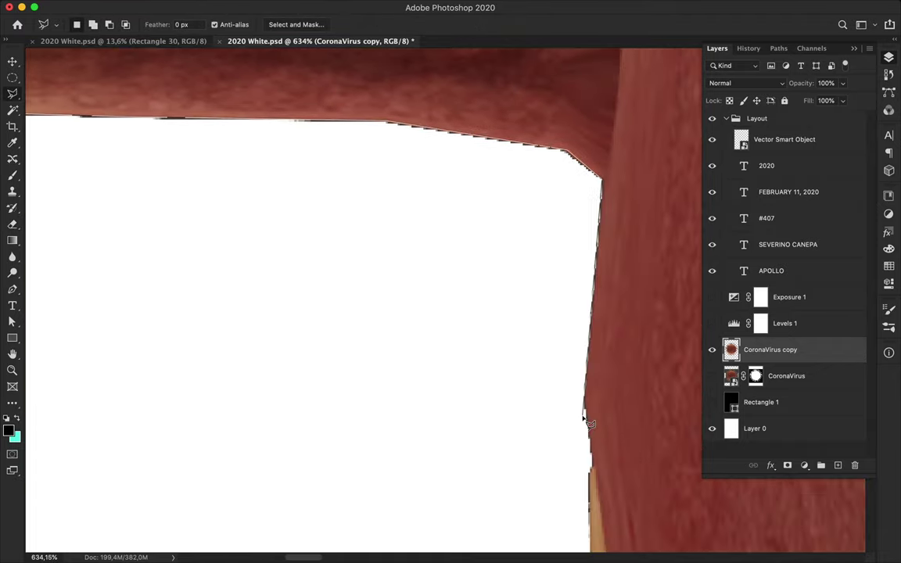
{"action": "scroll", "coordinate": [595, 481], "scroll_direction": "down", "scroll_amount": 3}
{"action": "scroll", "coordinate": [470, 503], "scroll_direction": "down", "scroll_amount": 5}
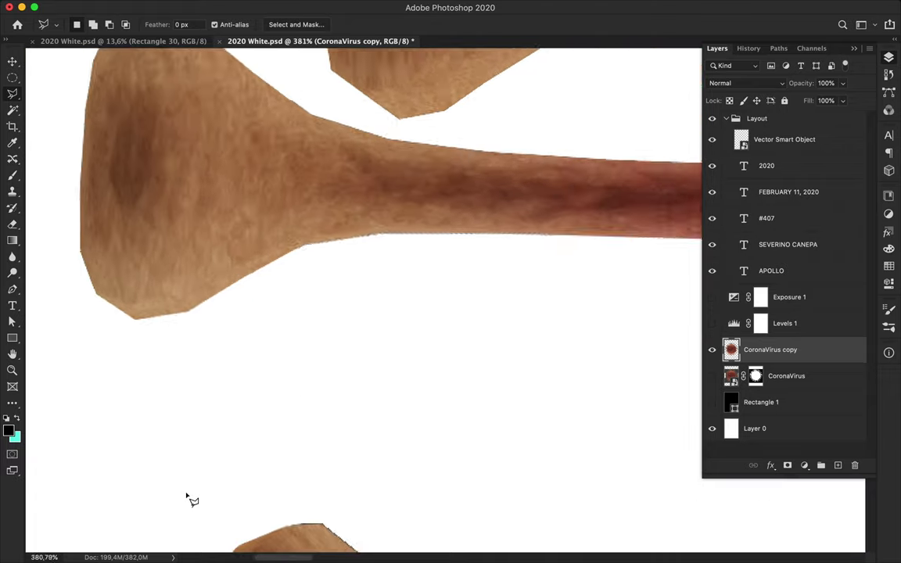
{"action": "double_click", "coordinate": [190, 499]}
{"action": "left_click", "coordinate": [548, 201]}
{"action": "scroll", "coordinate": [570, 154], "scroll_direction": "up", "scroll_amount": 2}
{"action": "key", "text": "e"}
{"action": "scroll", "coordinate": [422, 499], "scroll_direction": "up", "scroll_amount": 5}
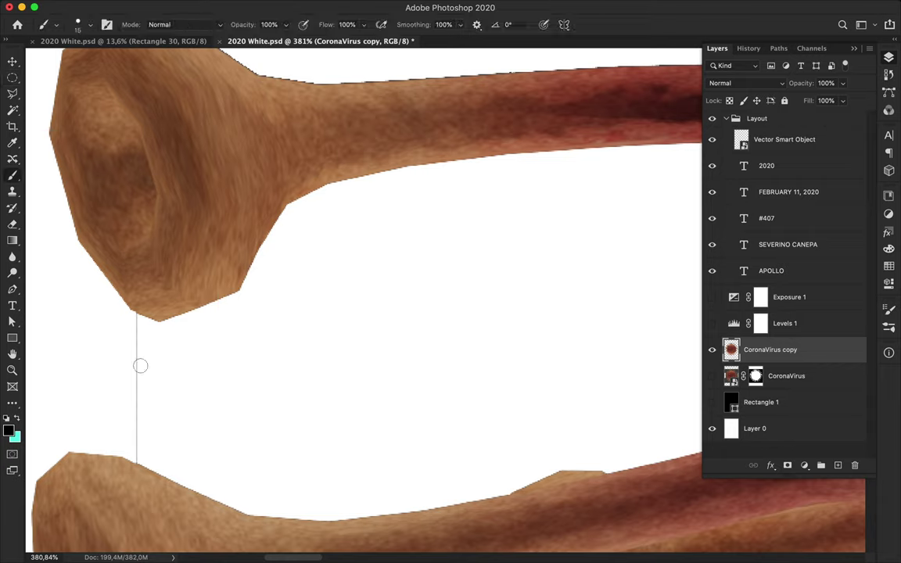
- Show the Exposure 1 and Levels 1 adjustments again
{"action": "scroll", "coordinate": [135, 361], "scroll_direction": "down", "scroll_amount": 5}
{"action": "scroll", "coordinate": [268, 394], "scroll_direction": "down", "scroll_amount": 10}
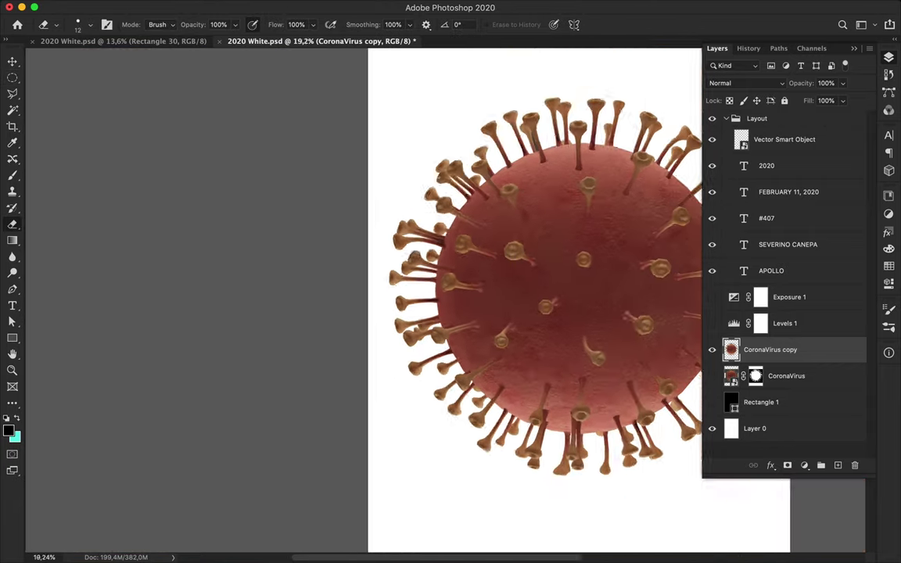
{"action": "key", "text": "v"}
{"action": "left_click_drag", "start_coordinate": [712, 323], "coordinate": [712, 297]}
- Stamp a merged copy of the adjusted virus and set it to Overlay
{"action": "key", "text": "super+e"}
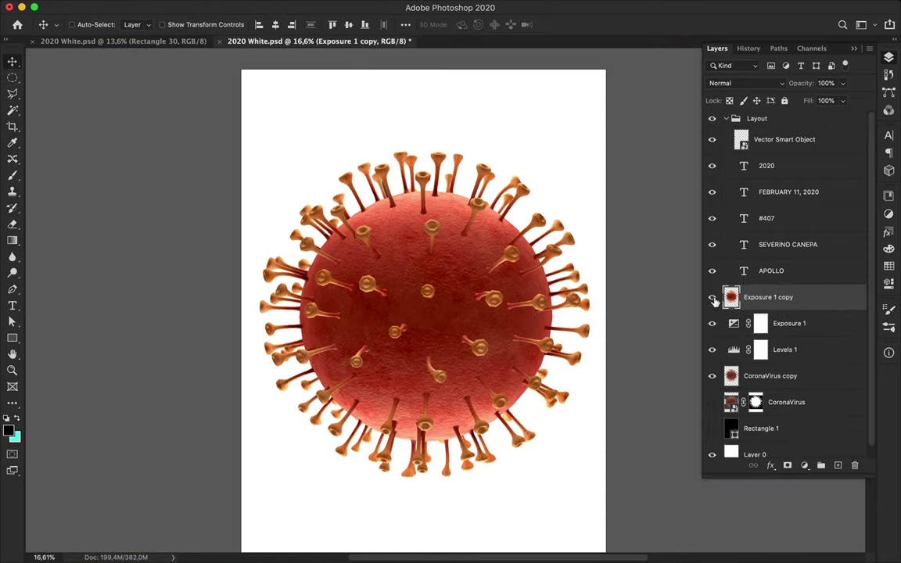
{"action": "scroll", "coordinate": [486, 297], "scroll_direction": "up", "scroll_amount": 2}
{"action": "left_click", "coordinate": [347, 6]}
{"action": "key", "text": "Escape"}
{"action": "left_click", "coordinate": [747, 83]}
{"action": "left_click", "coordinate": [776, 211]}
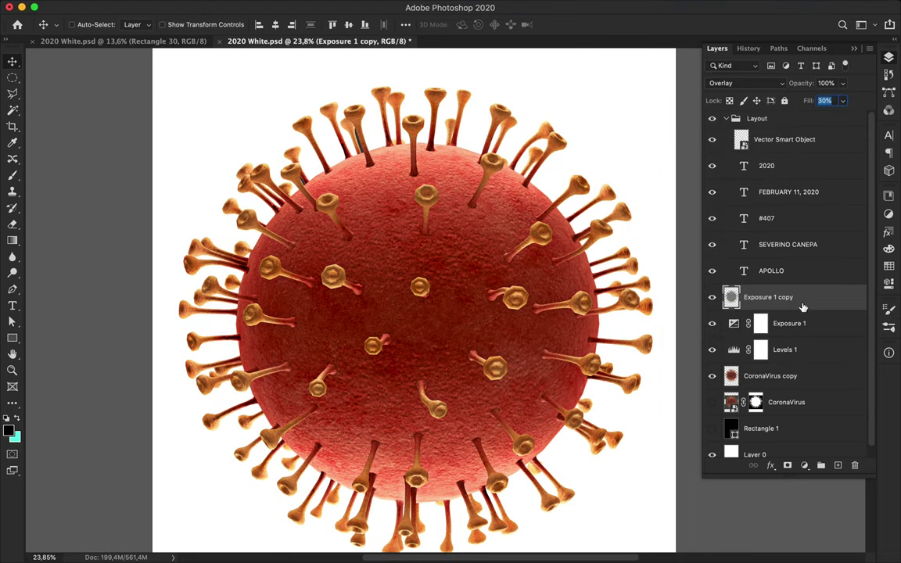
- Duplicate and merge the layers again, then delete the extra merged copies and clear the selection
{"action": "left_click", "coordinate": [789, 323]}
{"action": "left_click", "coordinate": [770, 375], "text": "shift"}
{"action": "key", "text": "super+j"}
{"action": "key", "text": "super+e"}
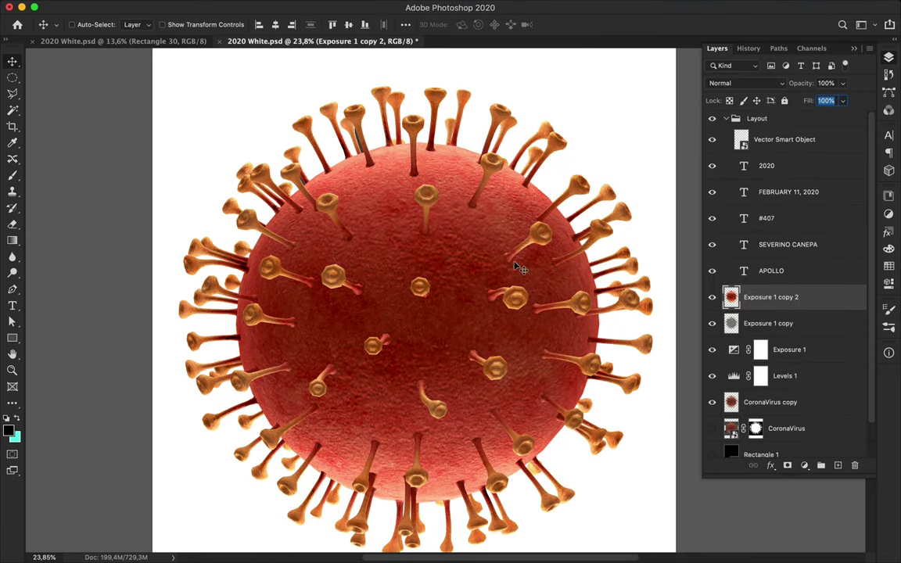
{"action": "scroll", "coordinate": [374, 184], "scroll_direction": "up", "scroll_amount": 3}
{"action": "key", "text": "Delete"}
{"action": "key", "text": "Delete"}
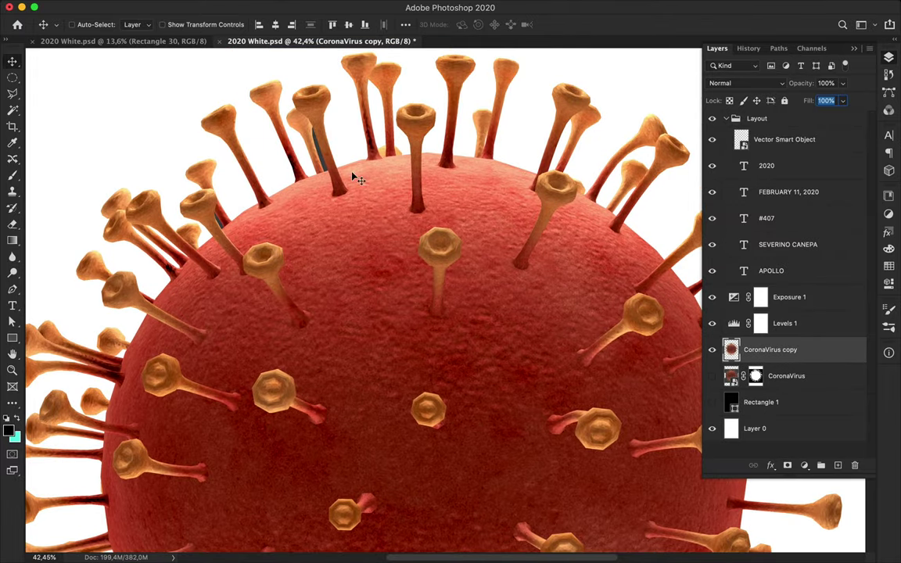
{"action": "scroll", "coordinate": [376, 190], "scroll_direction": "up", "scroll_amount": 2}
{"action": "key", "text": "w"}
{"action": "left_click", "coordinate": [283, 246]}
{"action": "scroll", "coordinate": [370, 210], "scroll_direction": "down", "scroll_amount": 5}
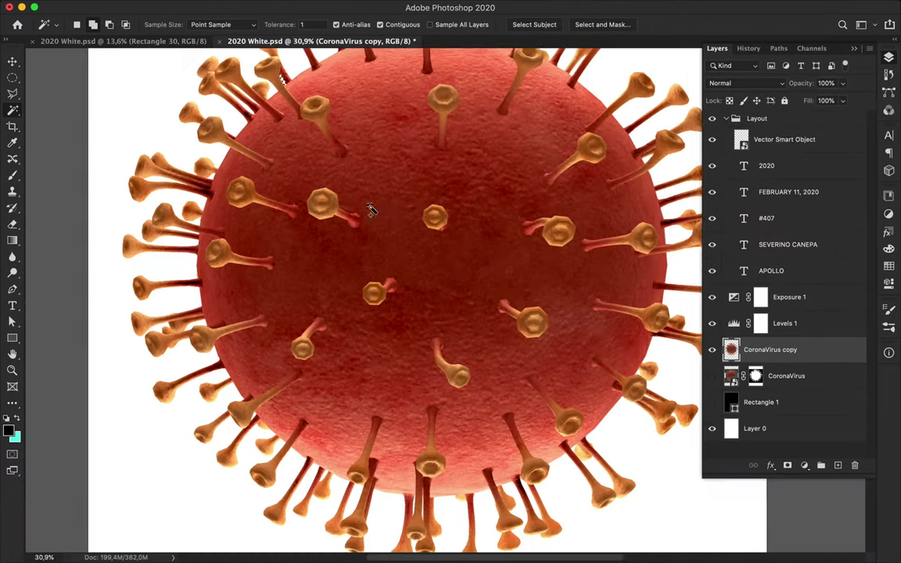
{"action": "key", "text": "m"}
{"action": "key", "text": "v"}
- Duplicate the adjustments and virus copy, merge them, and blend the result in Overlay
{"action": "left_click", "coordinate": [786, 296], "text": "shift"}
{"action": "key", "text": "super+j"}
{"action": "key", "text": "super+e"}
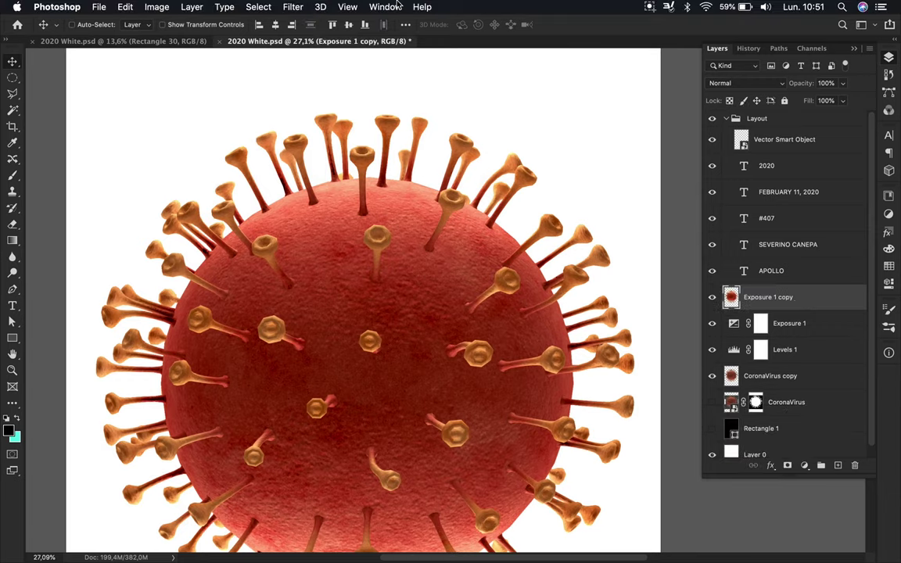
{"action": "left_click", "coordinate": [747, 83]}
{"action": "left_click", "coordinate": [747, 222]}
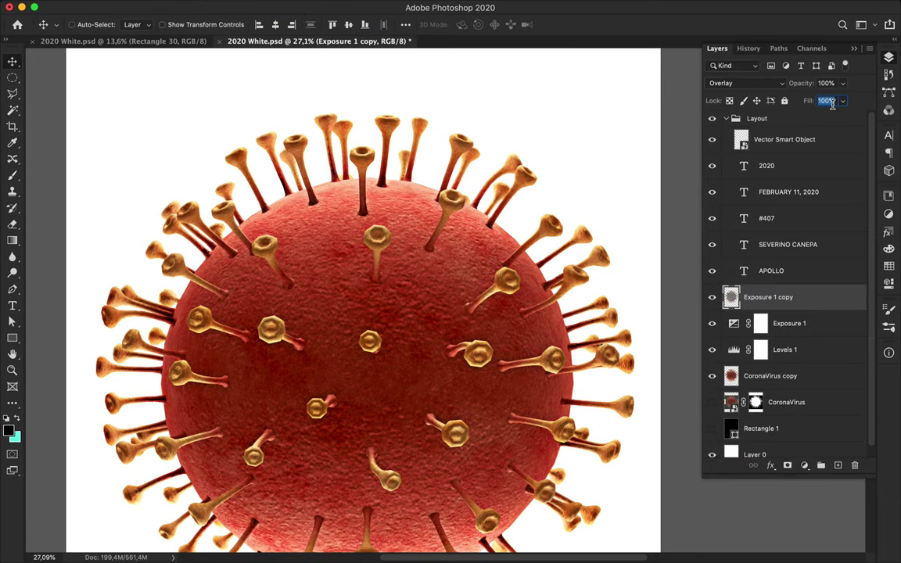
- Duplicate and merge the layers into new Exposure 1 copy 2 and copy 3
{"action": "scroll", "coordinate": [391, 313], "scroll_direction": "down", "scroll_amount": 1}
{"action": "left_click", "coordinate": [788, 323]}
{"action": "left_click", "coordinate": [786, 376], "text": "shift"}
{"action": "key", "text": "super+j"}
{"action": "key", "text": "super+e"}
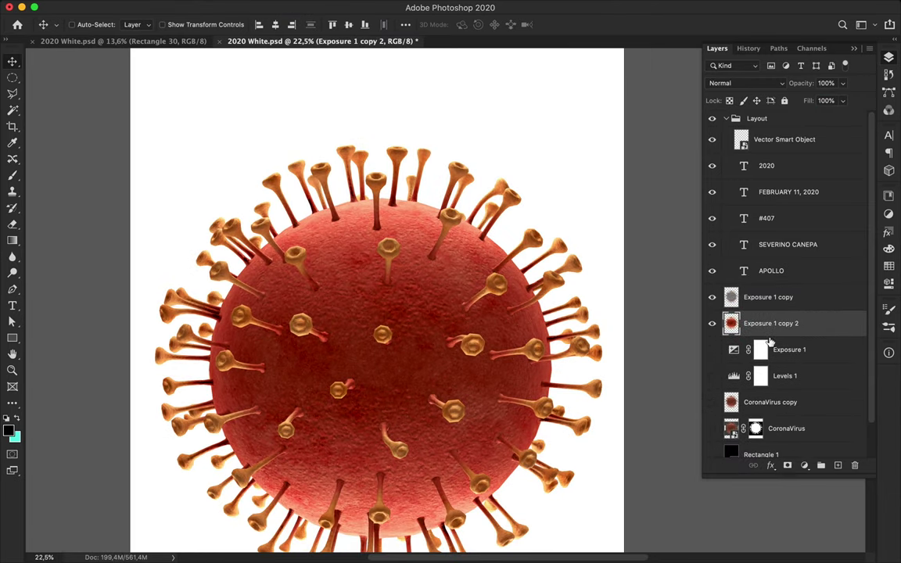
{"action": "key", "text": "super+j"}
{"action": "scroll", "coordinate": [396, 271], "scroll_direction": "up", "scroll_amount": 2}
{"action": "scroll", "coordinate": [396, 272], "scroll_direction": "up", "scroll_amount": 2}
{"action": "left_click", "coordinate": [293, 6]}
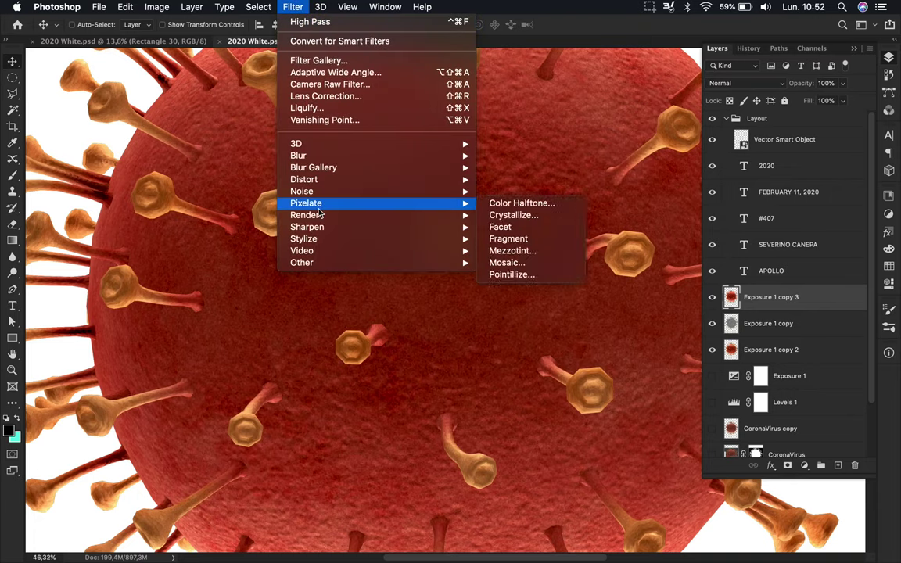
- Gaussian-blur the top virus copy at about 3.5 px, set to Multiply with 5% fill
{"action": "left_click", "coordinate": [508, 203]}
{"action": "left_click_drag", "start_coordinate": [648, 235], "coordinate": [651, 239]}
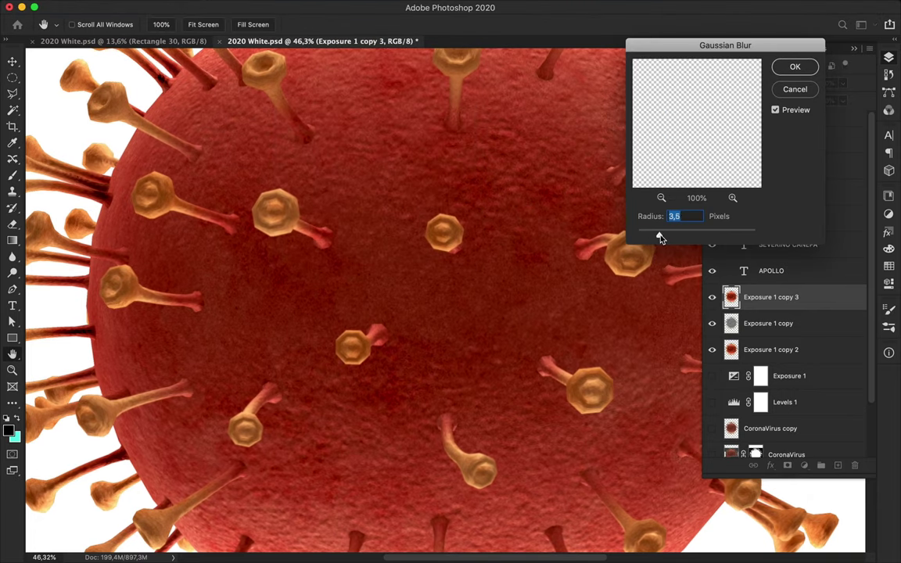
{"action": "key", "text": "Return"}
{"action": "left_click", "coordinate": [747, 83]}
{"action": "left_click", "coordinate": [740, 114]}
{"action": "left_click", "coordinate": [825, 100]}
{"action": "type", "text": "5"}
{"action": "key", "text": "Return"}
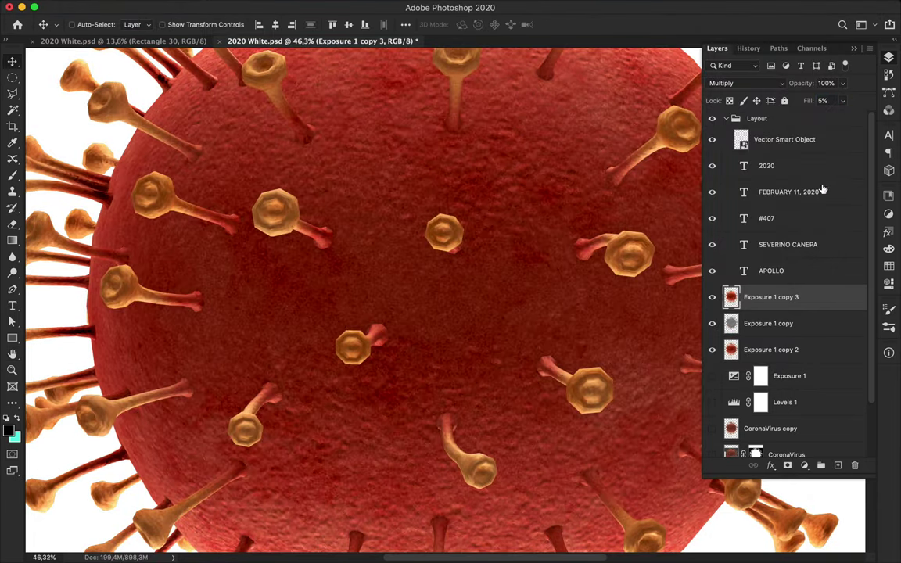
- Apply Filter > Sharpen to the top virus copy
{"action": "scroll", "coordinate": [669, 309], "scroll_direction": "down", "scroll_amount": 2}
{"action": "scroll", "coordinate": [626, 195], "scroll_direction": "down", "scroll_amount": 1}
{"action": "left_click", "coordinate": [292, 7]}
{"action": "mouse_move", "coordinate": [307, 227]}
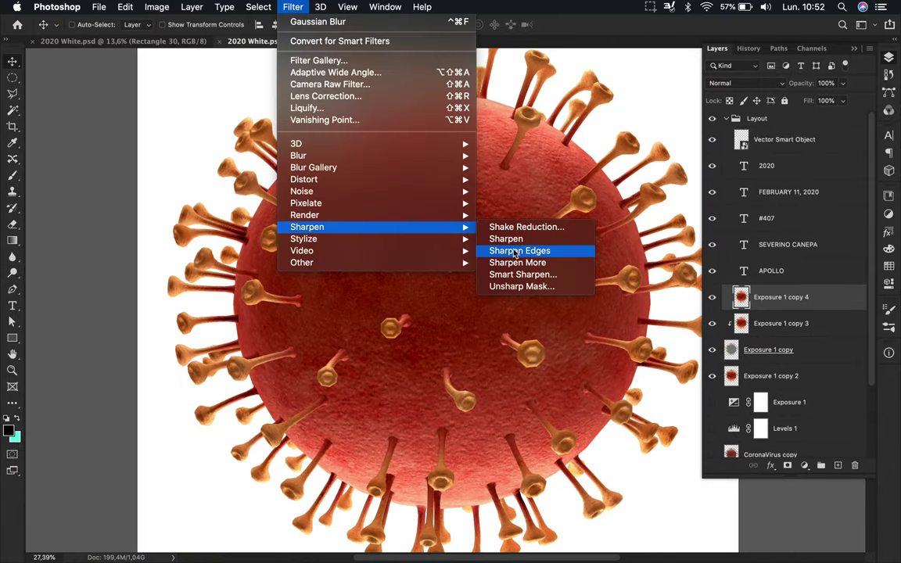
{"action": "left_click", "coordinate": [506, 239]}
{"action": "scroll", "coordinate": [467, 256], "scroll_direction": "down", "scroll_amount": 1}
{"action": "left_click", "coordinate": [157, 7]}
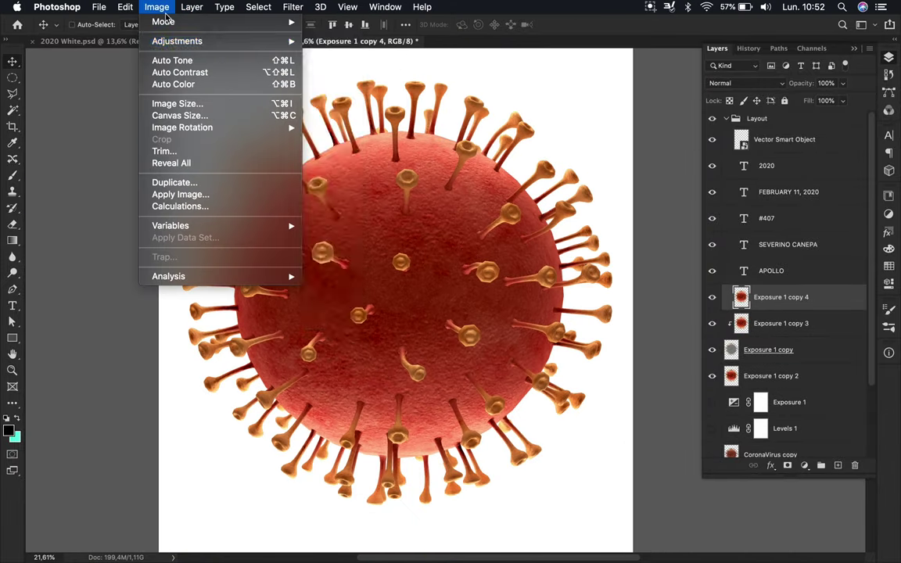
- Brighten Exposure 1 copy 4 with a Curves adjustment lifting the midtones
{"action": "left_click", "coordinate": [354, 65]}
{"action": "left_click_drag", "start_coordinate": [562, 147], "coordinate": [660, 28]}
{"action": "mouse_move", "coordinate": [616, 153]}
{"action": "left_mouse_down"}
{"action": "mouse_move", "coordinate": [637, 188]}
{"action": "mouse_move", "coordinate": [634, 94]}
{"action": "left_mouse_up"}
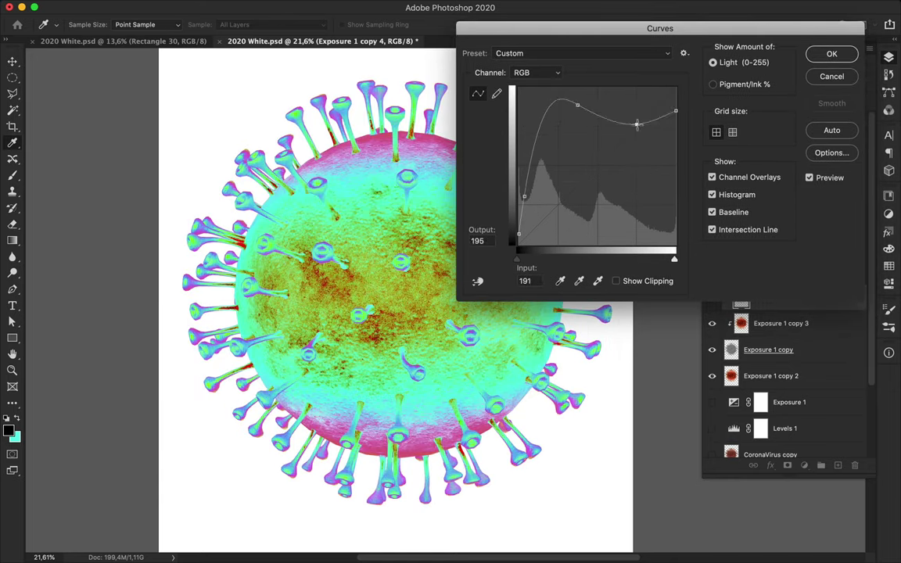
{"action": "mouse_move", "coordinate": [590, 194]}
{"action": "left_mouse_down"}
{"action": "mouse_move", "coordinate": [653, 206]}
{"action": "mouse_move", "coordinate": [651, 128]}
{"action": "left_mouse_up"}
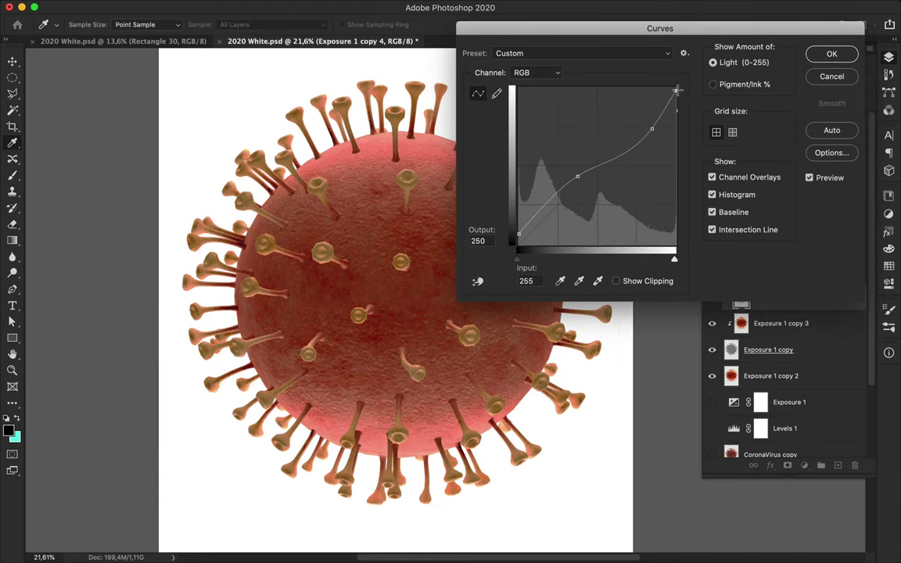
{"action": "left_click_drag", "start_coordinate": [519, 252], "coordinate": [527, 251]}
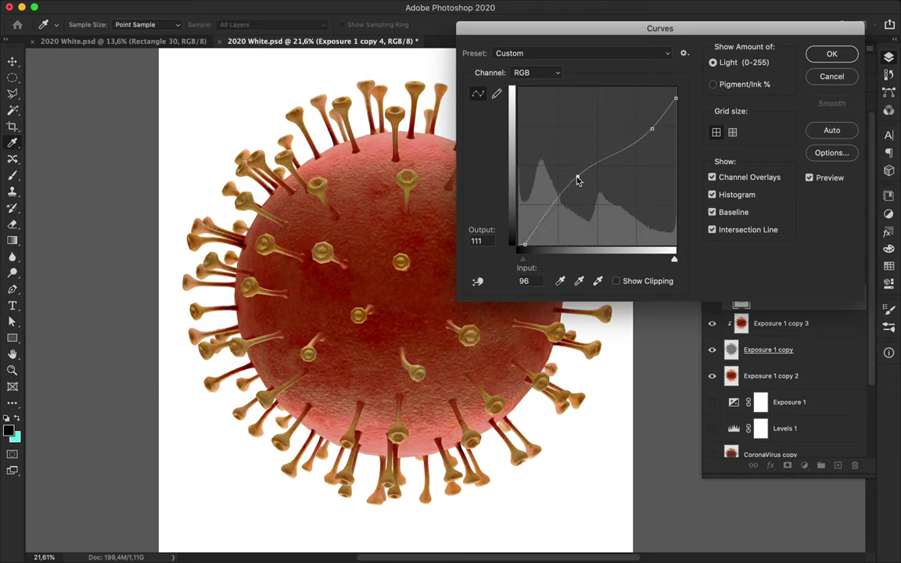
{"action": "left_click_drag", "start_coordinate": [577, 176], "coordinate": [564, 164]}
{"action": "left_click", "coordinate": [828, 53]}
- Set Exposure 1 copy 4 to a lightening blend mode with 9% fill
{"action": "left_click", "coordinate": [743, 83]}
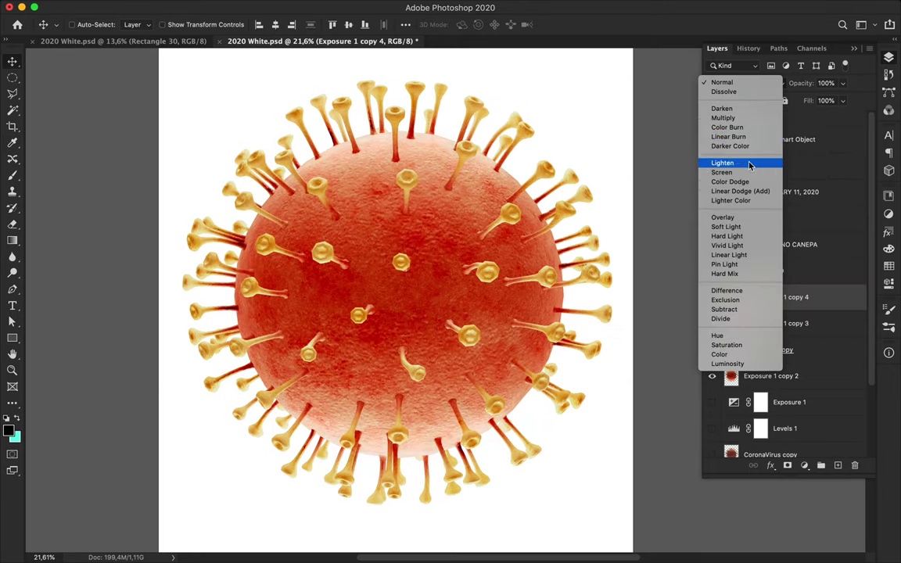
{"action": "left_click", "coordinate": [754, 191]}
{"action": "left_click", "coordinate": [825, 101]}
{"action": "type", "text": "9"}
{"action": "key", "text": "Return"}
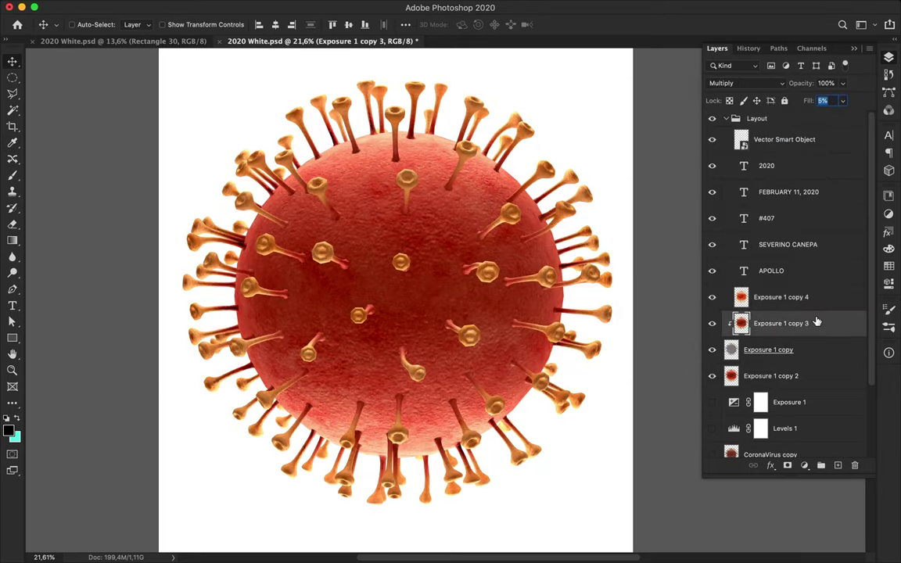
- Apply Levels to the new darker copy and set its fill to 18%
{"action": "left_click", "coordinate": [224, 7]}
{"action": "left_click", "coordinate": [332, 52]}
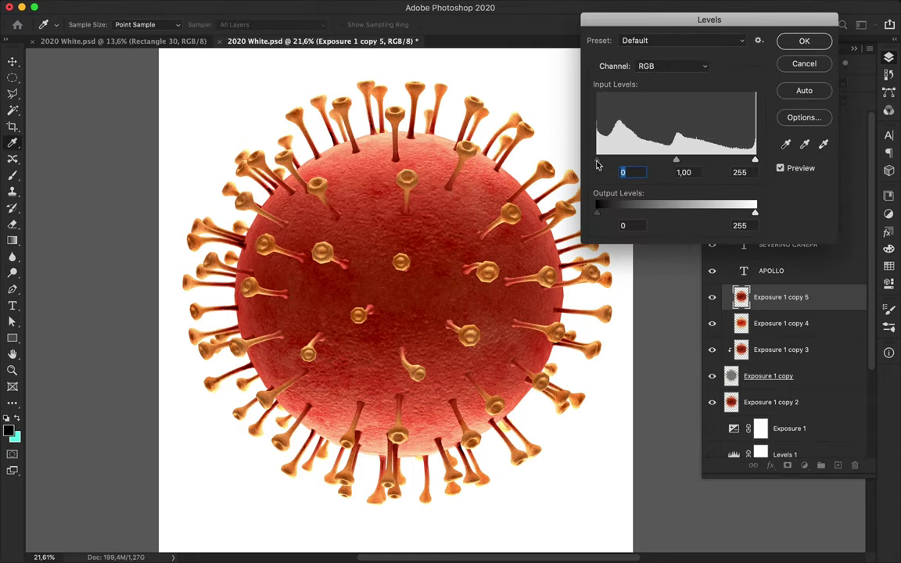
{"action": "key", "text": "Return"}
{"action": "left_click", "coordinate": [843, 101]}
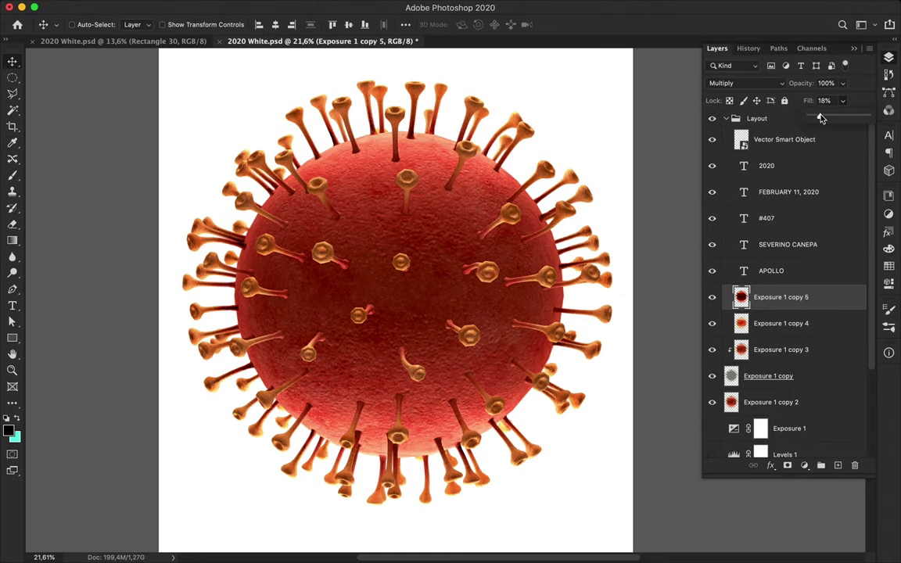
{"action": "left_click_drag", "start_coordinate": [810, 116], "coordinate": [820, 115]}
{"action": "scroll", "coordinate": [419, 323], "scroll_direction": "up", "scroll_amount": 5}
{"action": "scroll", "coordinate": [419, 323], "scroll_direction": "down", "scroll_amount": 5}
{"action": "key", "text": "e"}
{"action": "right_click", "coordinate": [405, 263]}
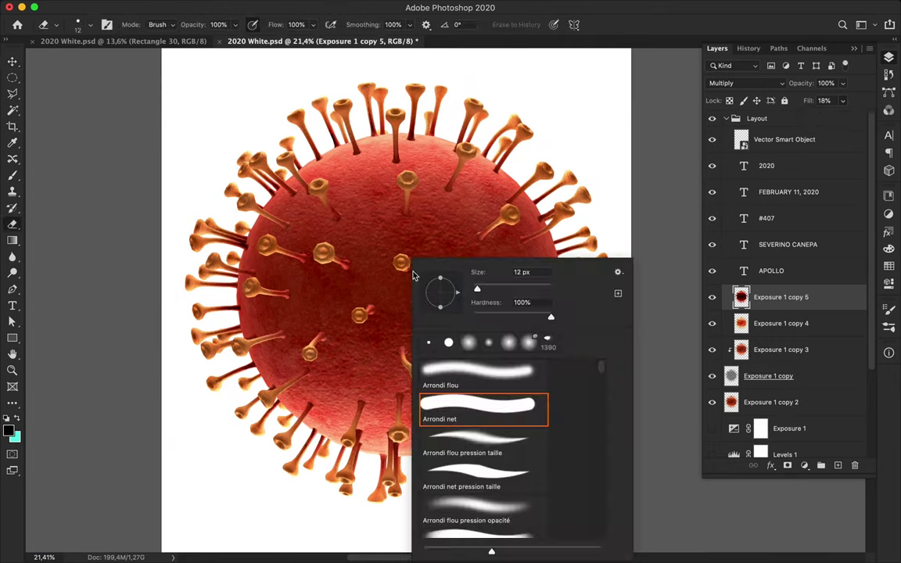
- Resize the eraser brush to 76 px, then 102 px, then 2120 px
{"action": "type", "text": "76"}
{"action": "key", "text": "Return"}
{"action": "right_click", "coordinate": [303, 229]}
{"action": "type", "text": "102"}
{"action": "key", "text": "Return"}
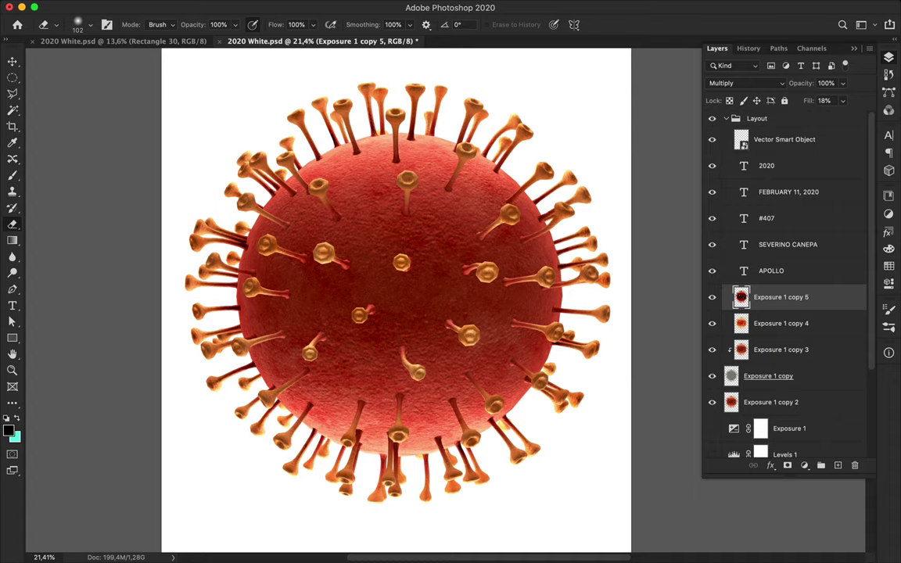
{"action": "scroll", "coordinate": [446, 305], "scroll_direction": "down", "scroll_amount": 2}
{"action": "right_click", "coordinate": [364, 141]}
{"action": "type", "text": "2120"}
{"action": "key", "text": "Return"}
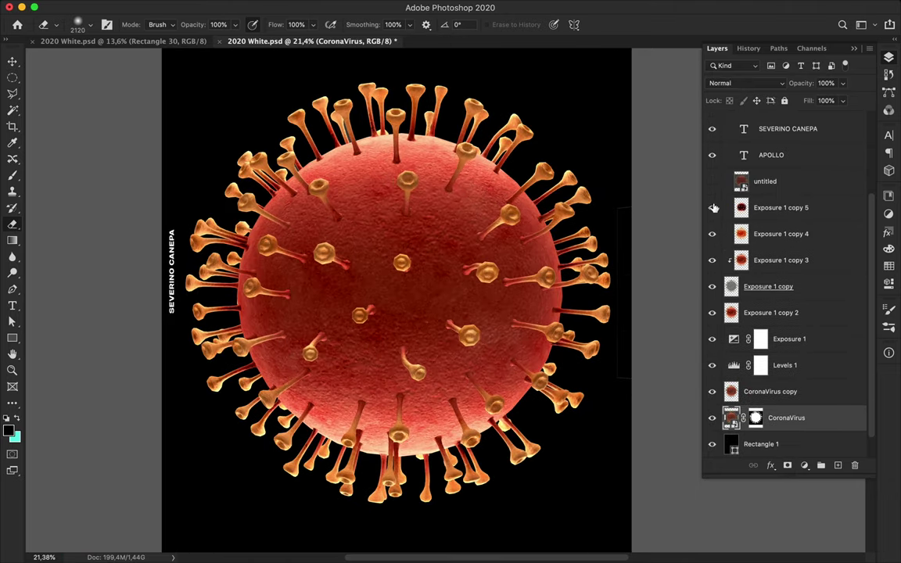
- Hide the adjusted copies, show the 'untitled' render, and mask out its grey background
{"action": "left_click_drag", "start_coordinate": [713, 207], "coordinate": [708, 422]}
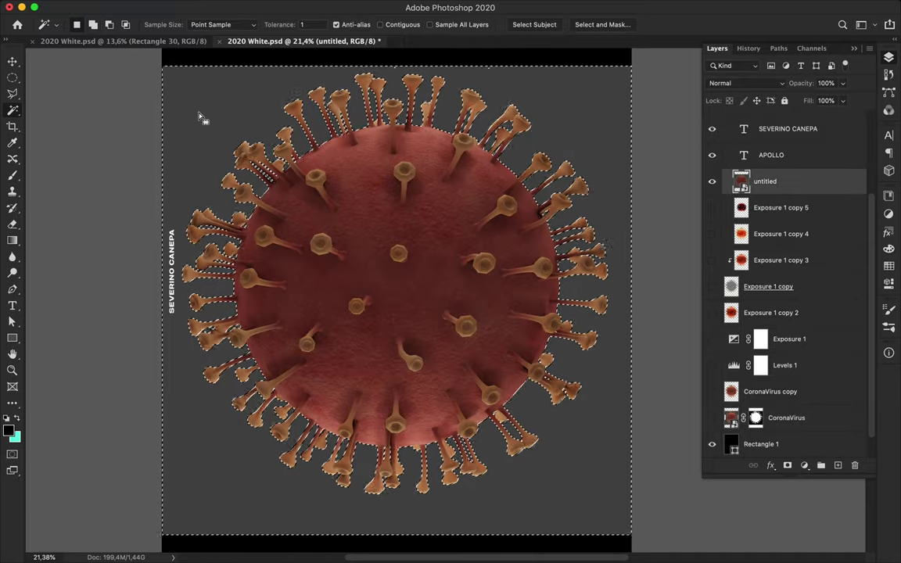
{"action": "scroll", "coordinate": [372, 80], "scroll_direction": "up", "scroll_amount": 5}
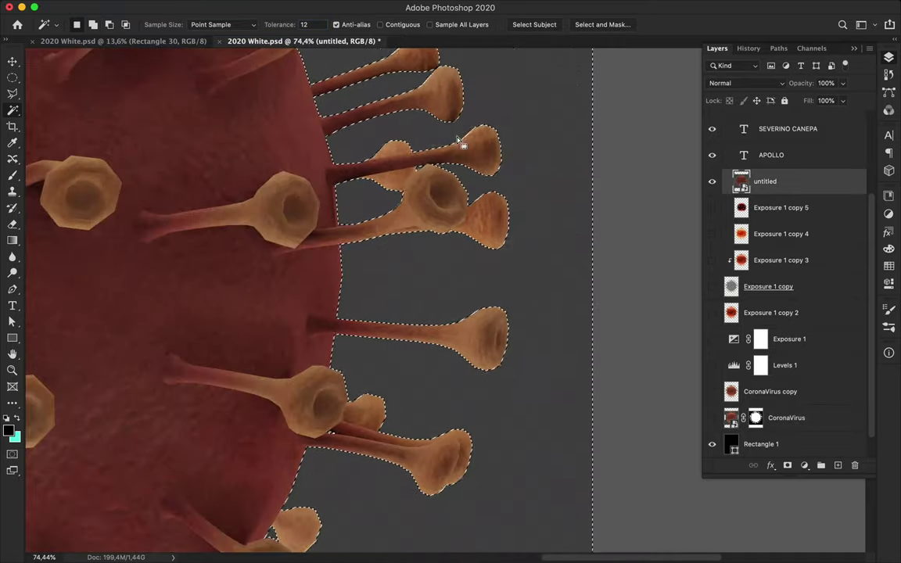
{"action": "scroll", "coordinate": [460, 143], "scroll_direction": "up", "scroll_amount": 5}
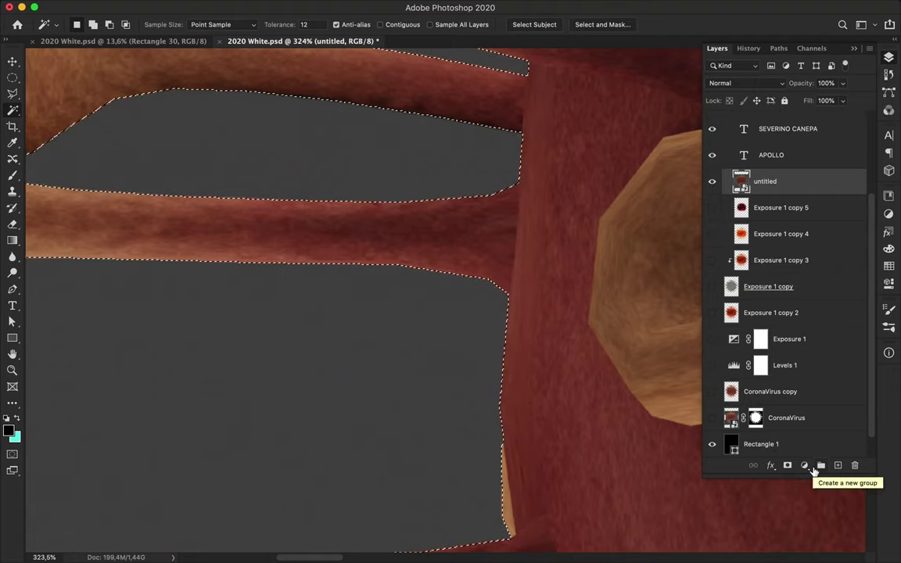
{"action": "left_click", "coordinate": [787, 465]}
{"action": "scroll", "coordinate": [460, 414], "scroll_direction": "down", "scroll_amount": 3}
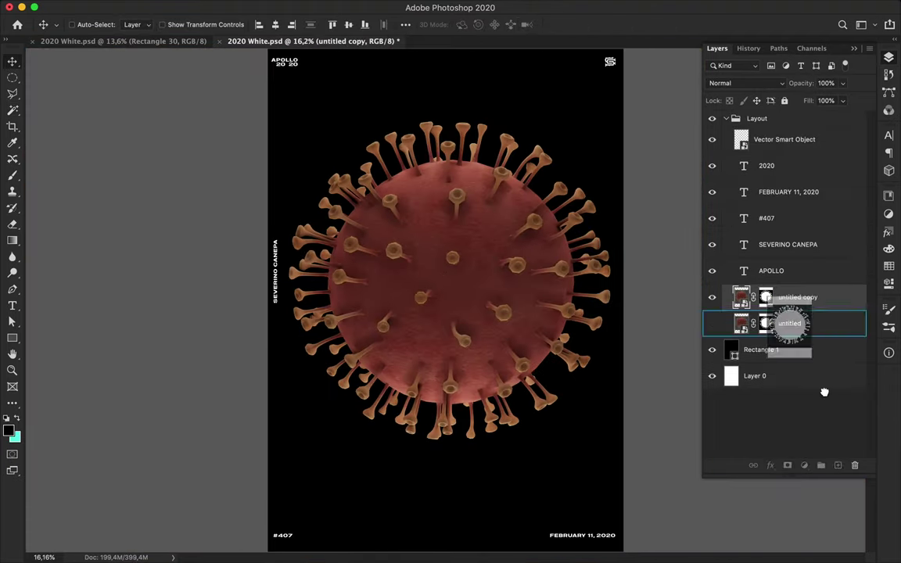
- Duplicate the masked 'untitled' virus layer twice, leaving the original hidden
{"action": "left_click_drag", "start_coordinate": [789, 298], "coordinate": [838, 465]}
{"action": "left_click", "coordinate": [712, 323]}
{"action": "left_click", "coordinate": [741, 298], "text": "ctrl"}
{"action": "key", "text": "Delete"}
{"action": "left_click", "coordinate": [544, 193]}
{"action": "left_click", "coordinate": [711, 323]}
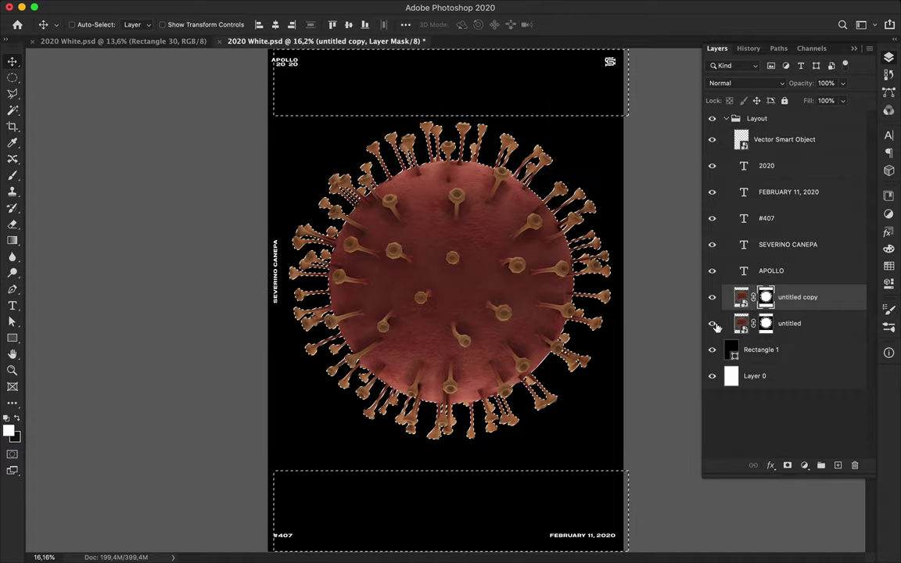
{"action": "right_click", "coordinate": [740, 298]}
{"action": "right_click", "coordinate": [798, 297]}
{"action": "key", "text": "Escape"}
{"action": "left_click", "coordinate": [712, 323]}
{"action": "scroll", "coordinate": [487, 227], "scroll_direction": "up", "scroll_amount": 5}
{"action": "key", "text": "ctrl+j"}
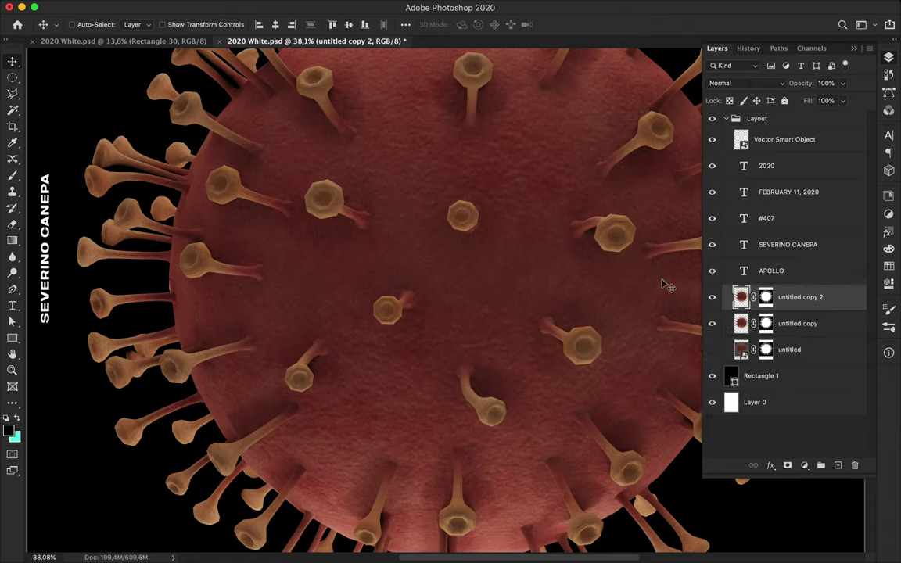
- Add a Levels adjustment with input levels 27 / 1.00 / 219
{"action": "left_click", "coordinate": [804, 465]}
{"action": "left_click", "coordinate": [817, 529]}
{"action": "left_click_drag", "start_coordinate": [752, 318], "coordinate": [759, 318]}
{"action": "left_click_drag", "start_coordinate": [858, 318], "coordinate": [841, 321]}
{"action": "left_click_drag", "start_coordinate": [764, 318], "coordinate": [765, 317]}
{"action": "key", "text": "ctrl+0"}
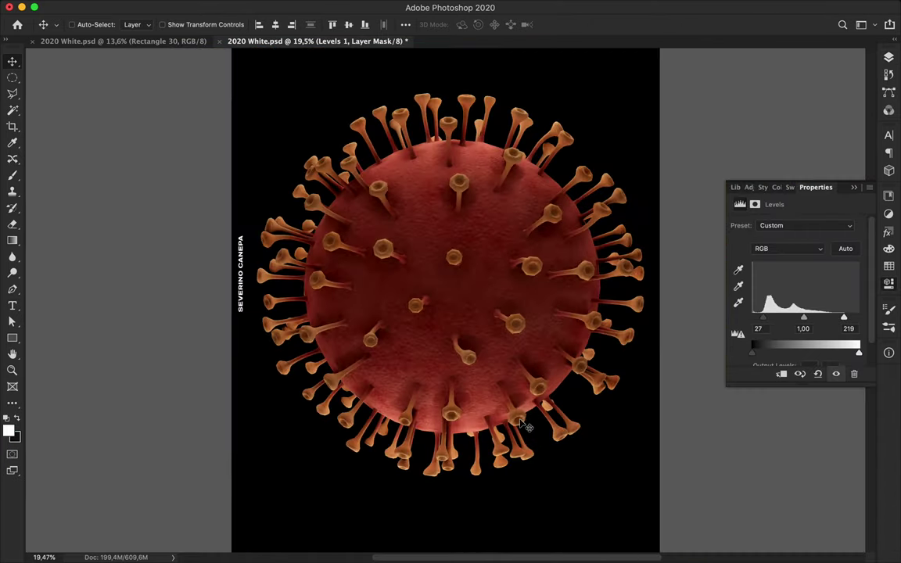
- Stamp the brightened virus into a merged 'Levels 1 copy' layer
{"action": "key", "text": "F7"}
{"action": "left_click", "coordinate": [835, 321], "text": "shift"}
{"action": "key", "text": "ctrl+j"}
{"action": "key", "text": "ctrl+e"}
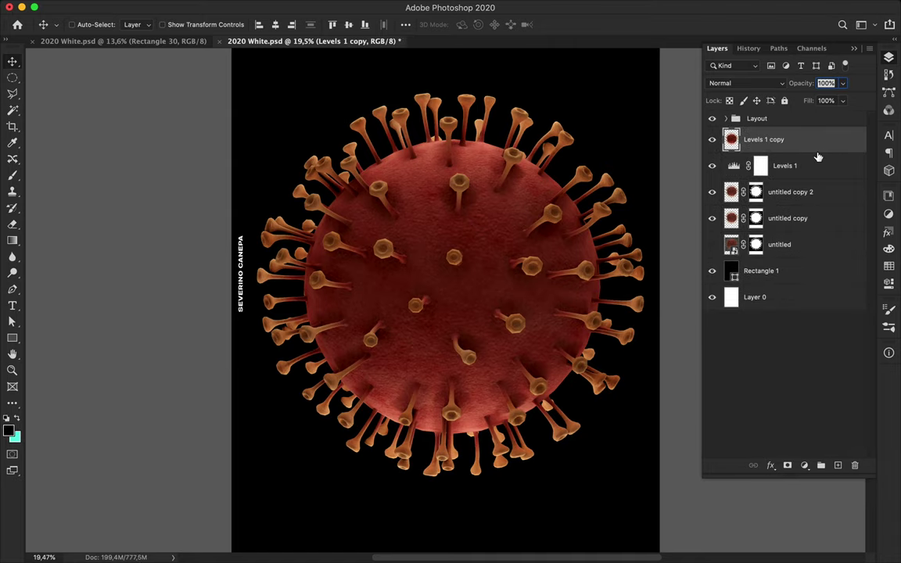
- Add an Exposure adjustment of +0.45 with Offset 0
{"action": "left_click", "coordinate": [805, 466]}
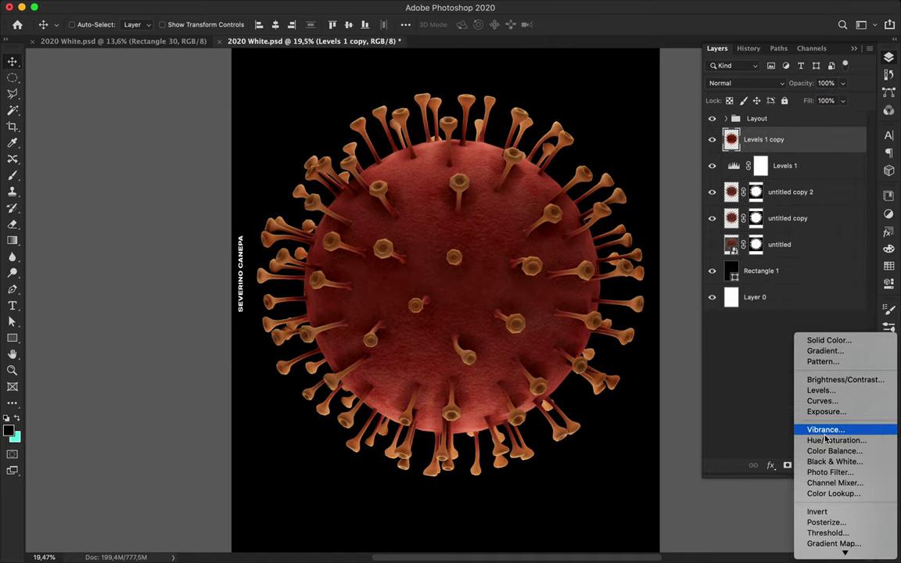
{"action": "left_click", "coordinate": [826, 411]}
{"action": "mouse_move", "coordinate": [796, 253]}
{"action": "left_mouse_down"}
{"action": "mouse_move", "coordinate": [763, 257]}
{"action": "mouse_move", "coordinate": [855, 256]}
{"action": "mouse_move", "coordinate": [773, 258]}
{"action": "mouse_move", "coordinate": [813, 258]}
{"action": "mouse_move", "coordinate": [803, 258]}
{"action": "left_mouse_up"}
{"action": "mouse_move", "coordinate": [796, 280]}
{"action": "left_mouse_down"}
{"action": "mouse_move", "coordinate": [774, 281]}
{"action": "mouse_move", "coordinate": [800, 282]}
{"action": "mouse_move", "coordinate": [828, 305]}
{"action": "mouse_move", "coordinate": [819, 314]}
{"action": "mouse_move", "coordinate": [800, 307]}
{"action": "left_mouse_up"}
{"action": "key", "text": "super+0"}
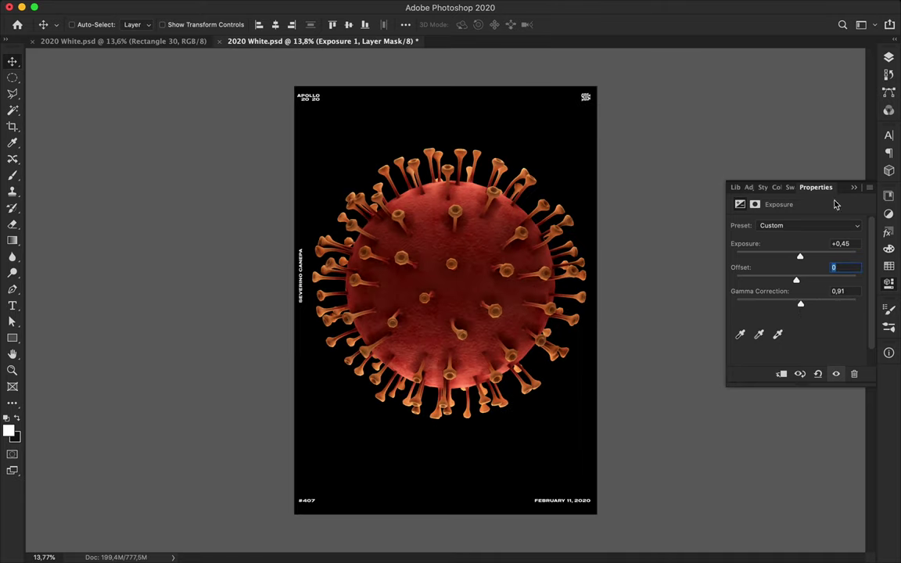
- Reorder the exposure and levels layers, set gamma to 1.00, and stamp a new top layer
{"action": "left_click", "coordinate": [888, 57]}
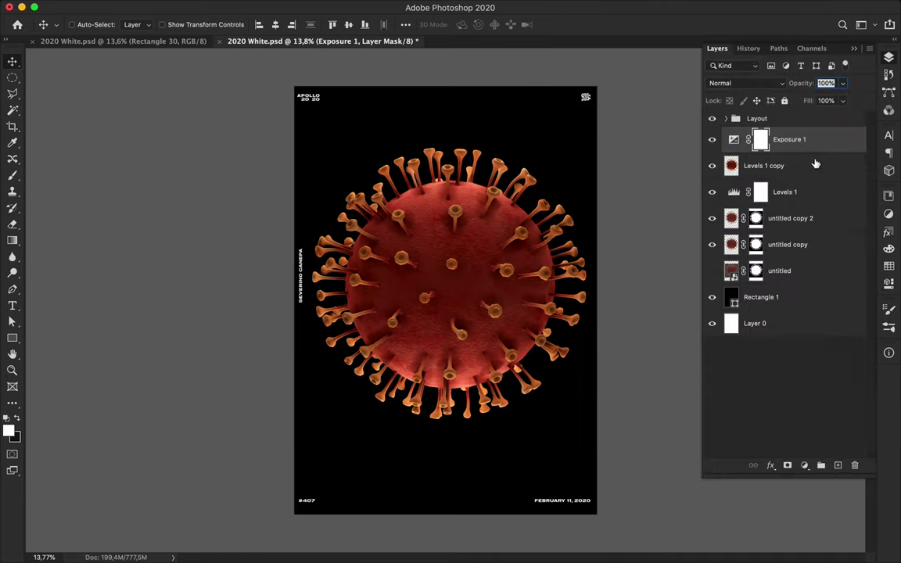
{"action": "left_click_drag", "start_coordinate": [804, 170], "coordinate": [786, 167]}
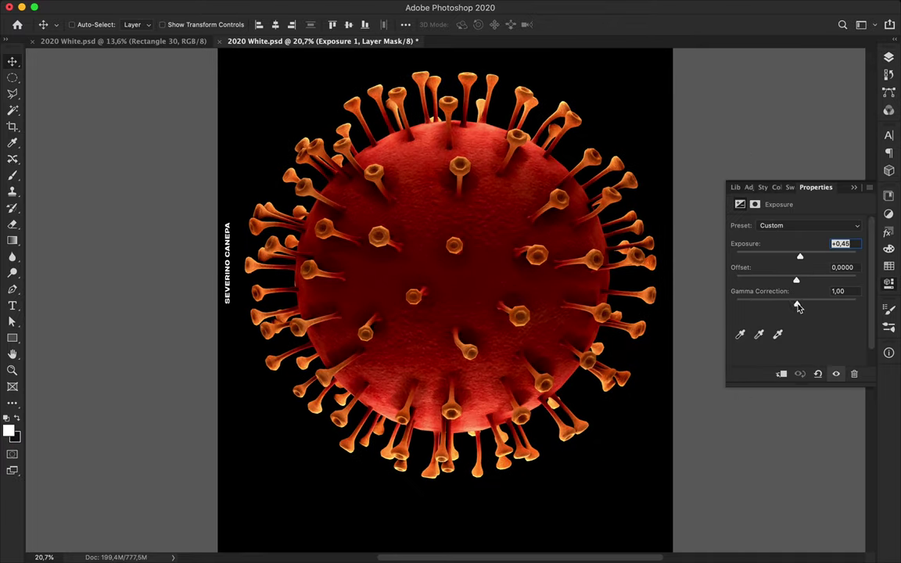
{"action": "mouse_move", "coordinate": [798, 308]}
{"action": "left_mouse_down"}
{"action": "mouse_move", "coordinate": [764, 306]}
{"action": "mouse_move", "coordinate": [837, 315]}
{"action": "left_mouse_up"}
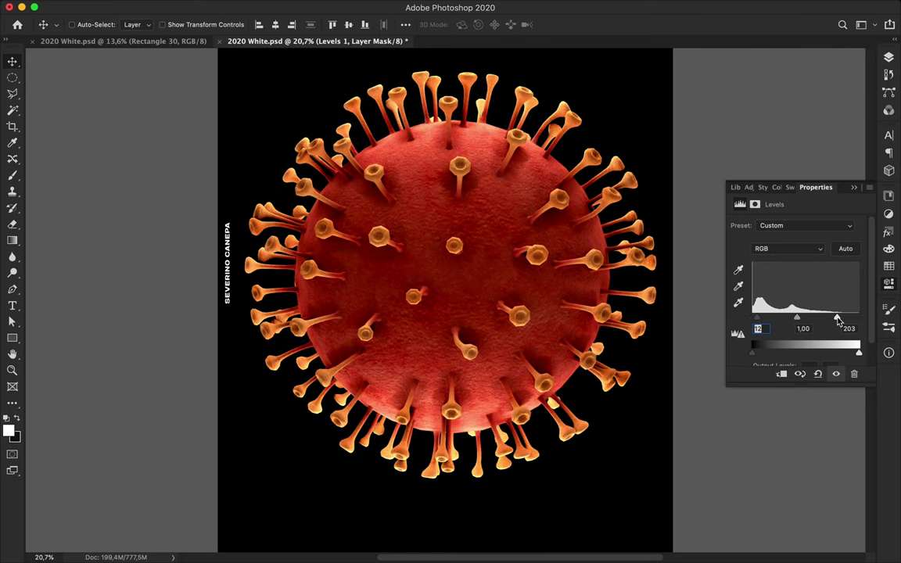
{"action": "left_click", "coordinate": [887, 63]}
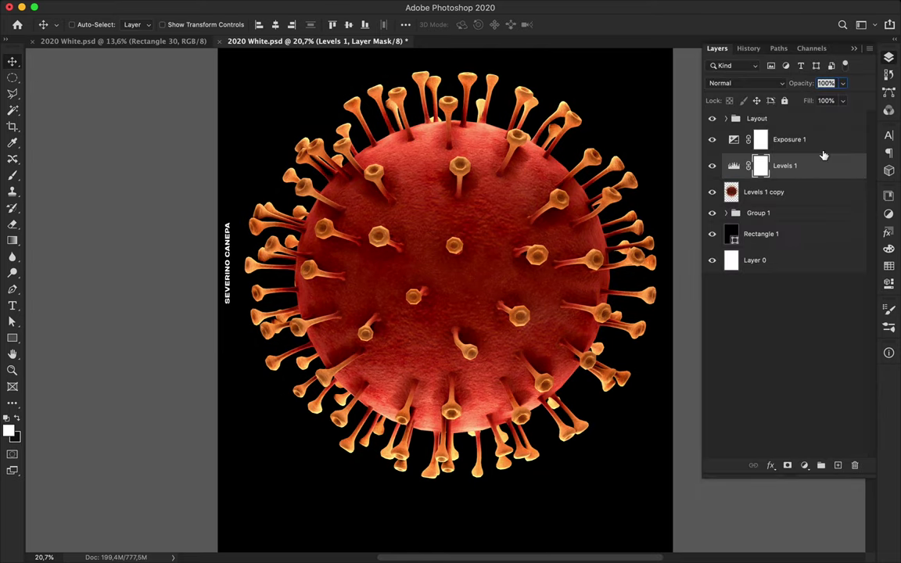
{"action": "left_click", "coordinate": [797, 192], "text": "shift"}
{"action": "key", "text": "ctrl+j"}
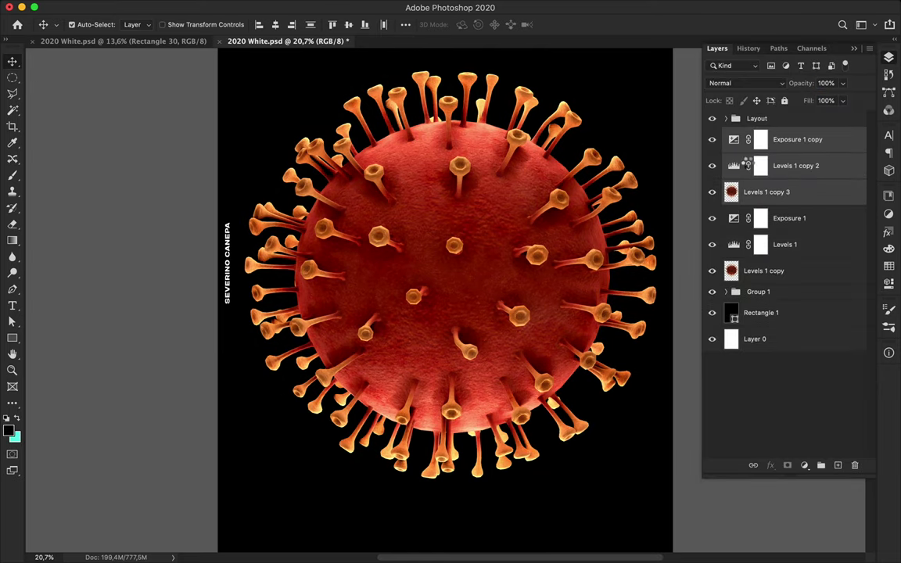
- Duplicate the merged virus layer with the lower layers hidden
{"action": "key", "text": "ctrl+e"}
{"action": "left_click", "coordinate": [712, 191]}
{"action": "left_click_drag", "start_coordinate": [711, 222], "coordinate": [712, 165]}
{"action": "key", "text": "ctrl+j"}
- Apply High Pass to the copy and blend it in Overlay at 20% fill
{"action": "left_click", "coordinate": [292, 6]}
{"action": "mouse_move", "coordinate": [304, 238]}
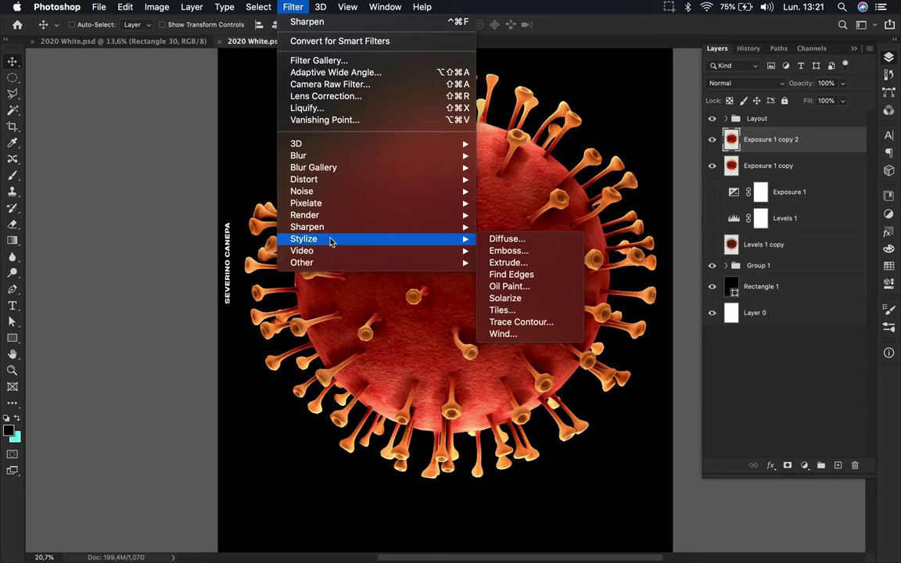
{"action": "left_click", "coordinate": [513, 275]}
{"action": "key", "text": "Return"}
{"action": "left_click", "coordinate": [747, 83]}
{"action": "left_click", "coordinate": [724, 214]}
{"action": "left_click_drag", "start_coordinate": [842, 100], "coordinate": [800, 117]}
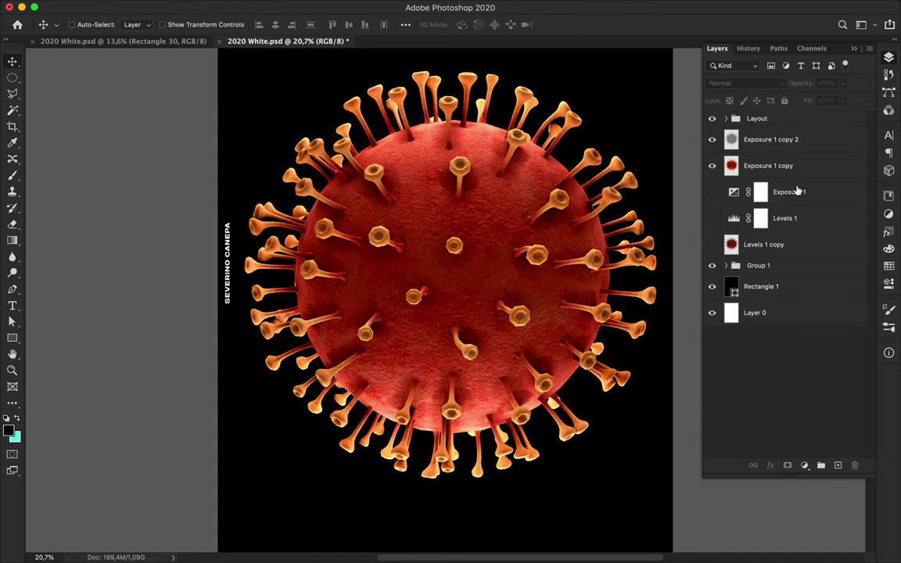
- Duplicate Exposure 1 copy to make Exposure 1 copy 3
{"action": "left_click", "coordinate": [771, 166]}
{"action": "left_click_drag", "start_coordinate": [775, 165], "coordinate": [778, 153]}
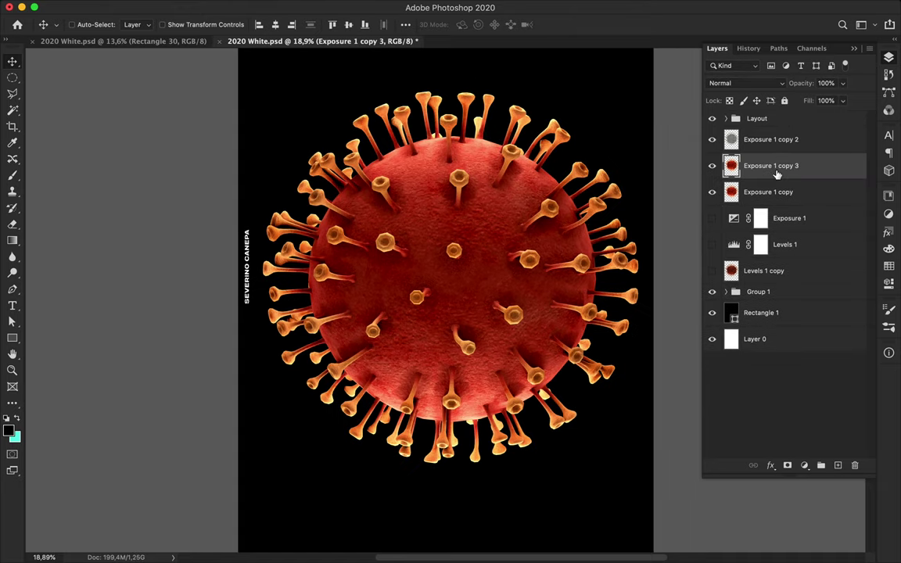
{"action": "left_click", "coordinate": [156, 7]}
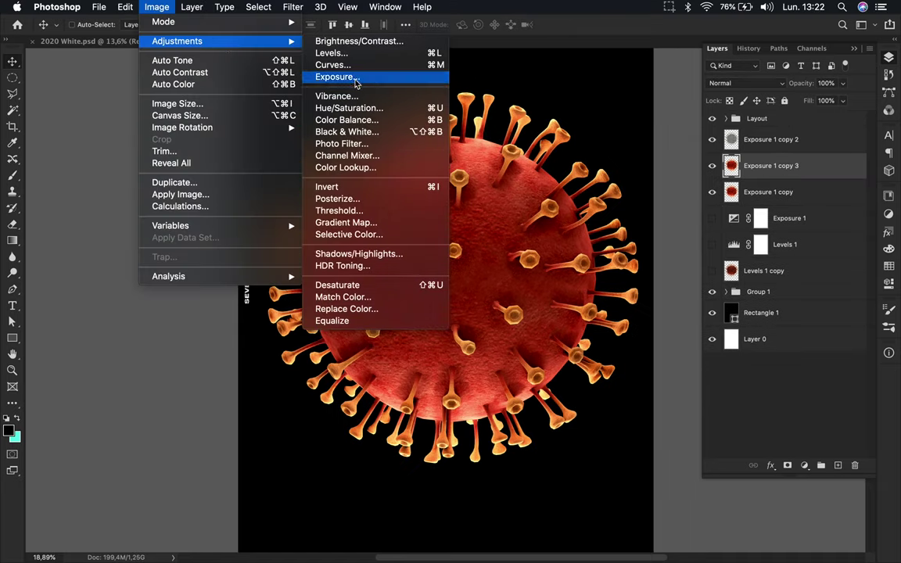
- Apply Match Color to Exposure 1 copy 3 with Luminance 109, Color Intensity 115, Fade 5
{"action": "left_click", "coordinate": [343, 297]}
{"action": "mouse_move", "coordinate": [109, 104]}
{"action": "left_mouse_down"}
{"action": "mouse_move", "coordinate": [166, 104]}
{"action": "mouse_move", "coordinate": [117, 105]}
{"action": "left_mouse_up"}
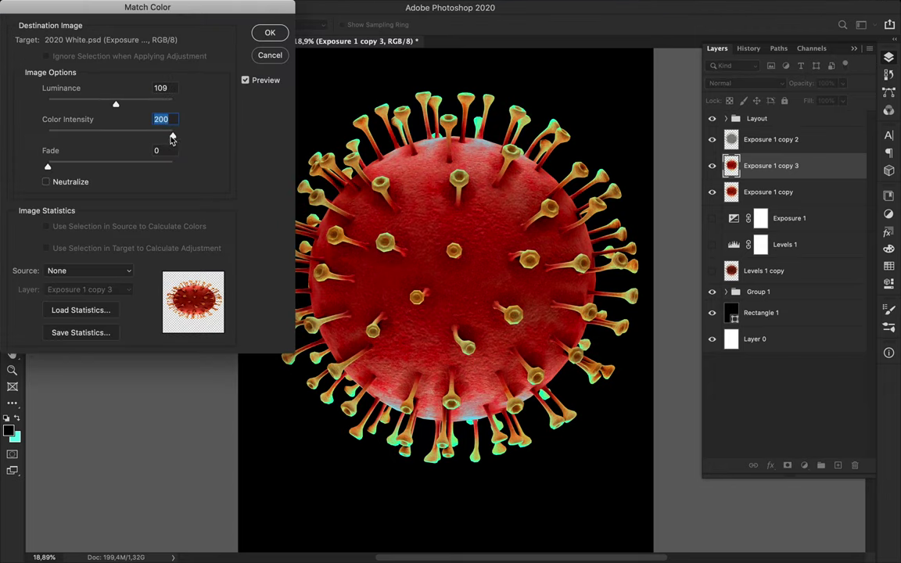
{"action": "mouse_move", "coordinate": [172, 138]}
{"action": "left_mouse_down"}
{"action": "mouse_move", "coordinate": [110, 138]}
{"action": "mouse_move", "coordinate": [143, 138]}
{"action": "left_mouse_up"}
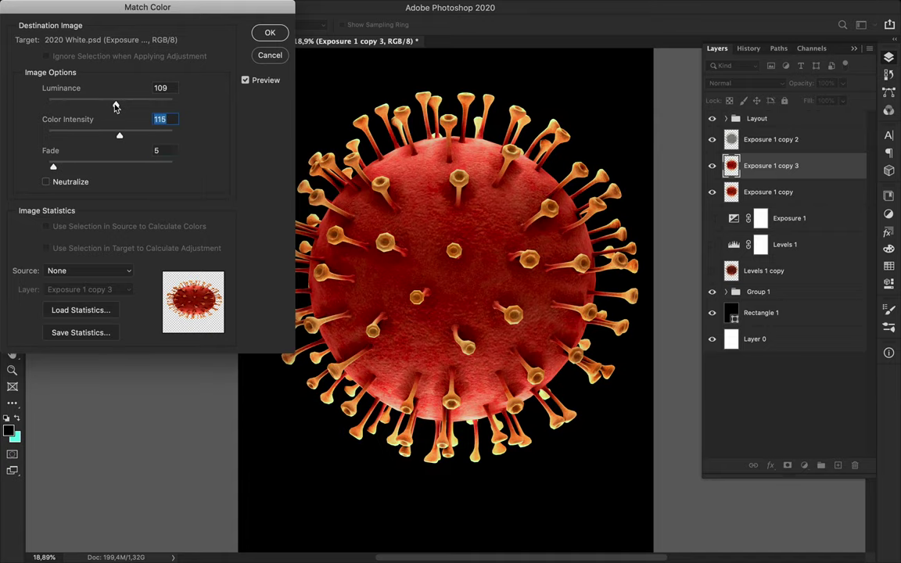
{"action": "left_click", "coordinate": [270, 32]}
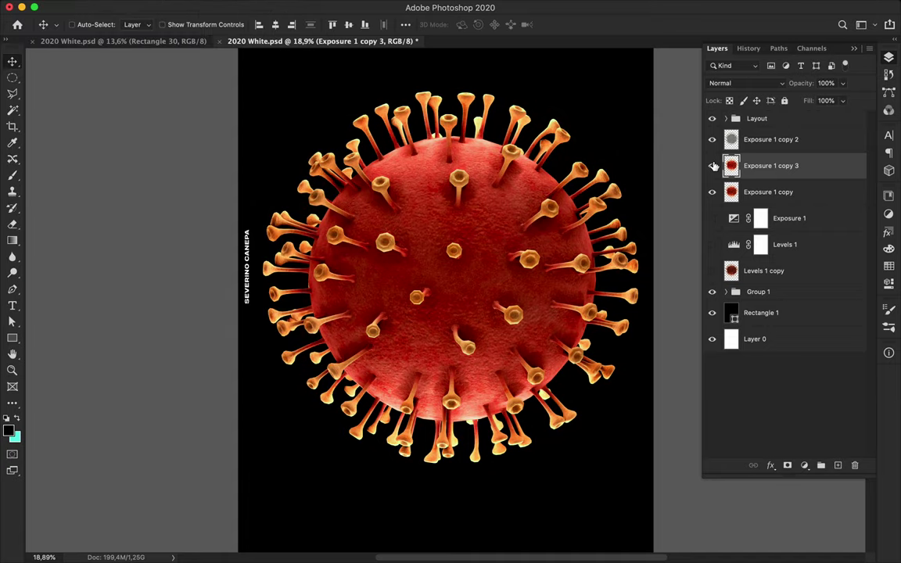
- Rename the three virus layers Start, Enhance and High Pass
{"action": "double_click", "coordinate": [782, 193]}
{"action": "type", "text": "Start"}
{"action": "double_click", "coordinate": [775, 166]}
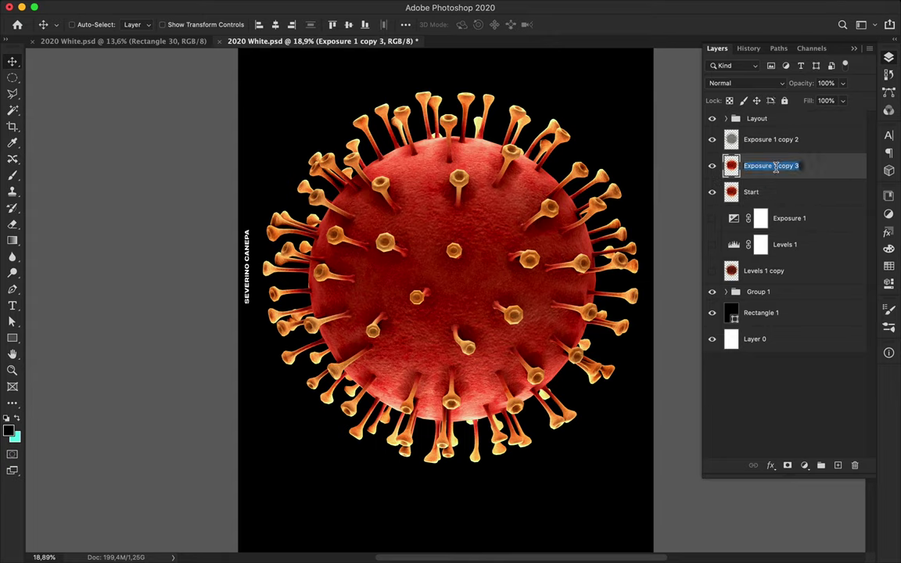
{"action": "type", "text": "Enhance"}
{"action": "double_click", "coordinate": [771, 140]}
{"action": "type", "text": "High Pass"}
{"action": "left_click", "coordinate": [774, 191]}
- Duplicate the Start layer and preview a Color Lookup adjustment without applying it
{"action": "left_click_drag", "start_coordinate": [774, 192], "coordinate": [774, 157]}
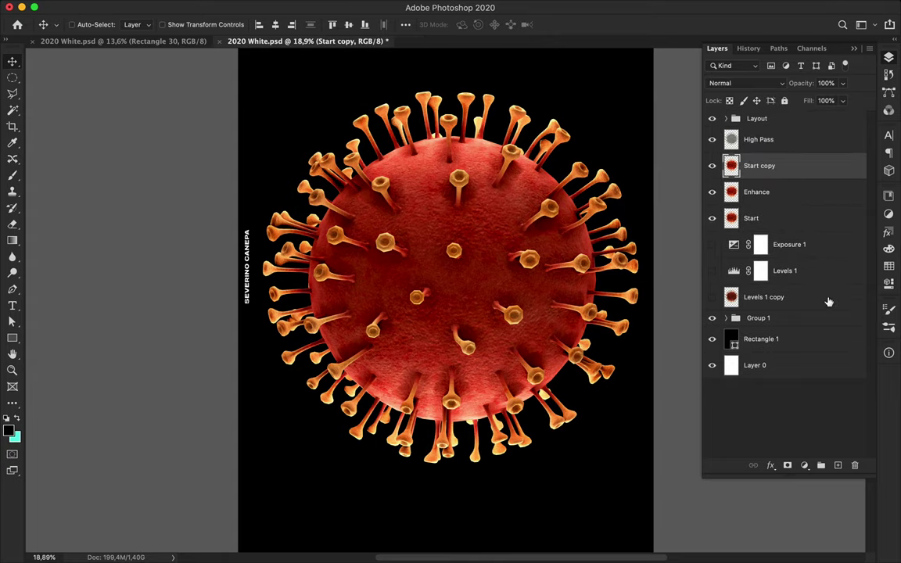
{"action": "left_click", "coordinate": [156, 6]}
{"action": "left_click", "coordinate": [352, 165]}
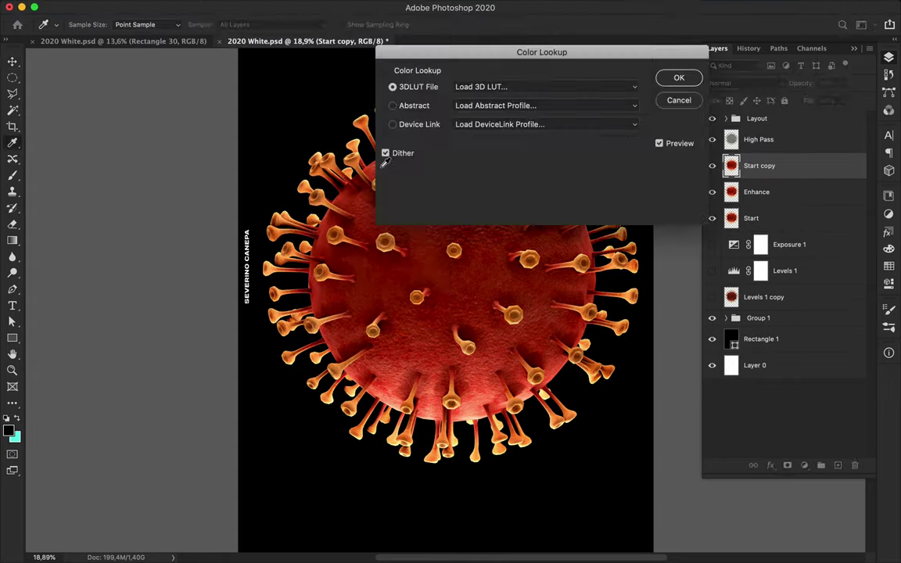
{"action": "key", "text": "Escape"}
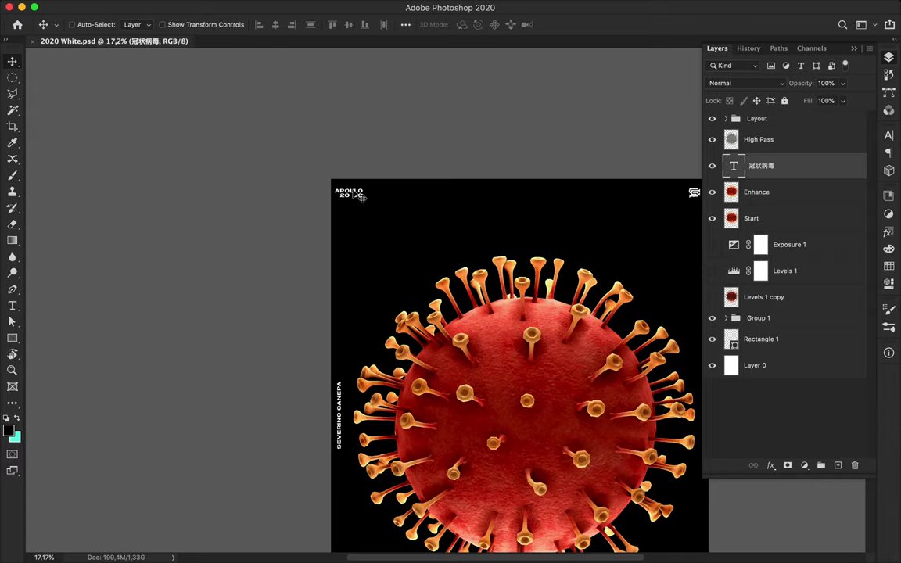
- Set the 阿波罗 title in Source Han Sans CN Heavy
{"action": "key", "text": "t"}
{"action": "left_click", "coordinate": [352, 190]}
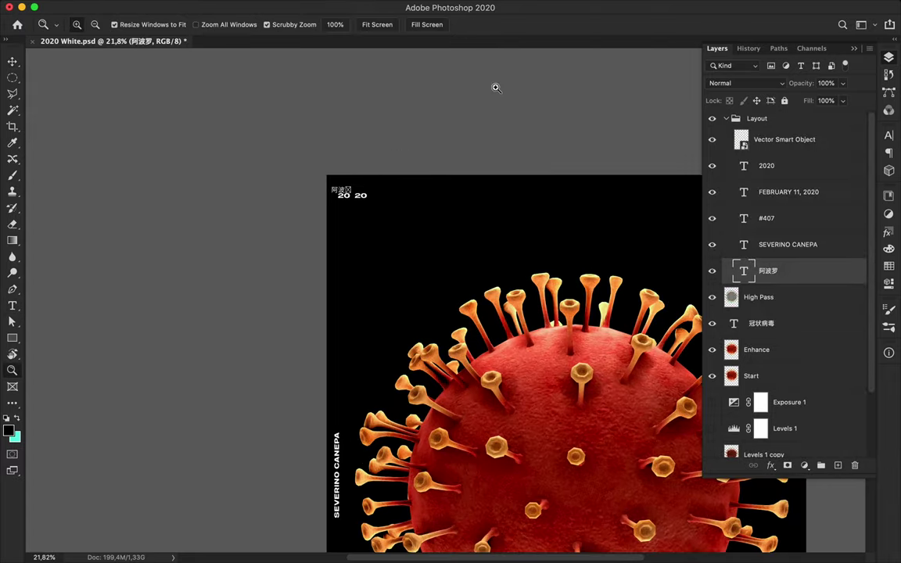
{"action": "left_click_drag", "start_coordinate": [495, 86], "coordinate": [626, 86]}
{"action": "left_click", "coordinate": [890, 135]}
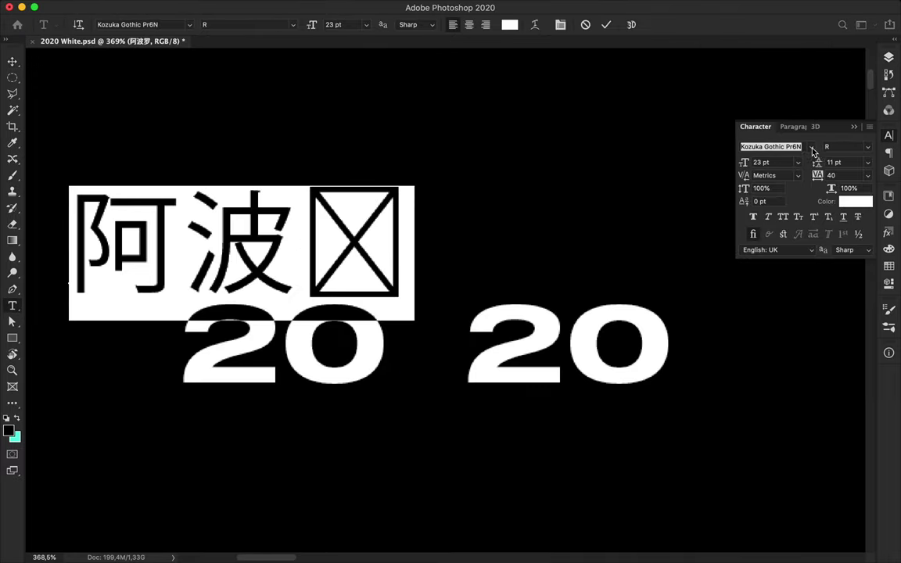
{"action": "left_click", "coordinate": [812, 147]}
{"action": "left_click", "coordinate": [751, 163]}
{"action": "left_click", "coordinate": [682, 280]}
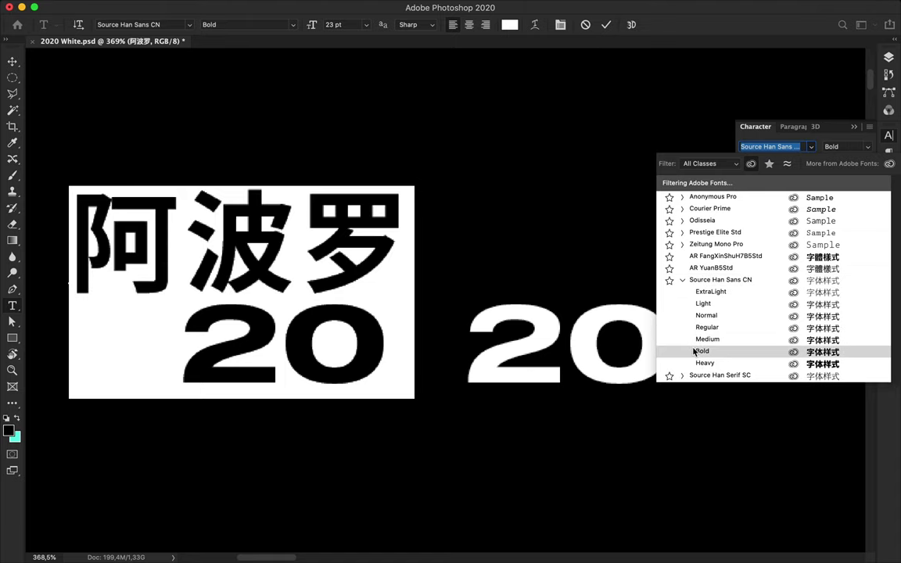
{"action": "left_click", "coordinate": [699, 363]}
{"action": "left_click", "coordinate": [11, 61]}
- Move the 冠状病毒 text to the top-left and enlarge it to 81.06 pt
{"action": "scroll", "coordinate": [426, 257], "scroll_direction": "down", "scroll_amount": 4}
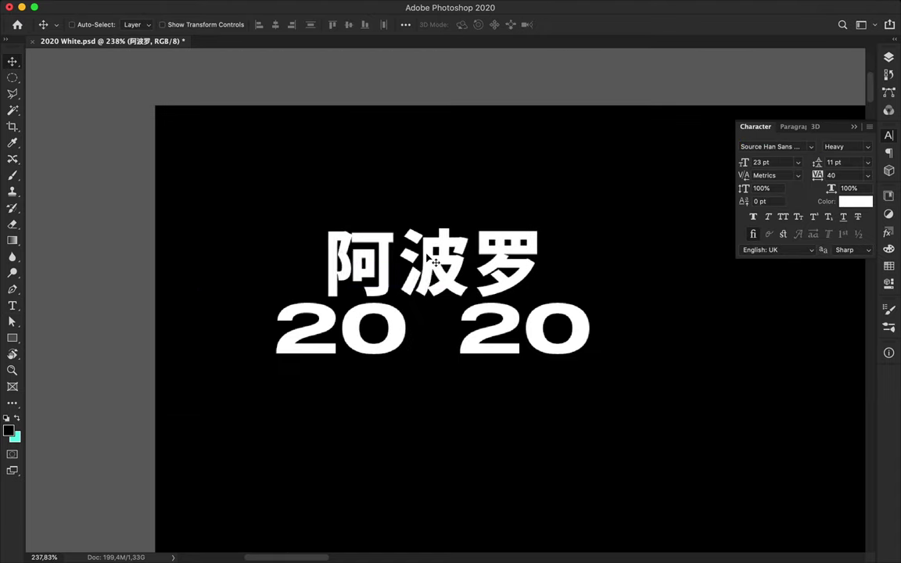
{"action": "scroll", "coordinate": [423, 452], "scroll_direction": "down", "scroll_amount": 5}
{"action": "scroll", "coordinate": [423, 452], "scroll_direction": "up", "scroll_amount": 1}
{"action": "scroll", "coordinate": [426, 451], "scroll_direction": "up", "scroll_amount": 1}
{"action": "left_click", "coordinate": [811, 147]}
{"action": "left_click", "coordinate": [699, 367]}
{"action": "mouse_move", "coordinate": [427, 136]}
{"action": "left_mouse_down"}
{"action": "mouse_move", "coordinate": [266, 137]}
{"action": "mouse_move", "coordinate": [384, 83]}
{"action": "left_mouse_up"}
{"action": "key", "text": "ctrl+t"}
{"action": "key", "text": "Return"}
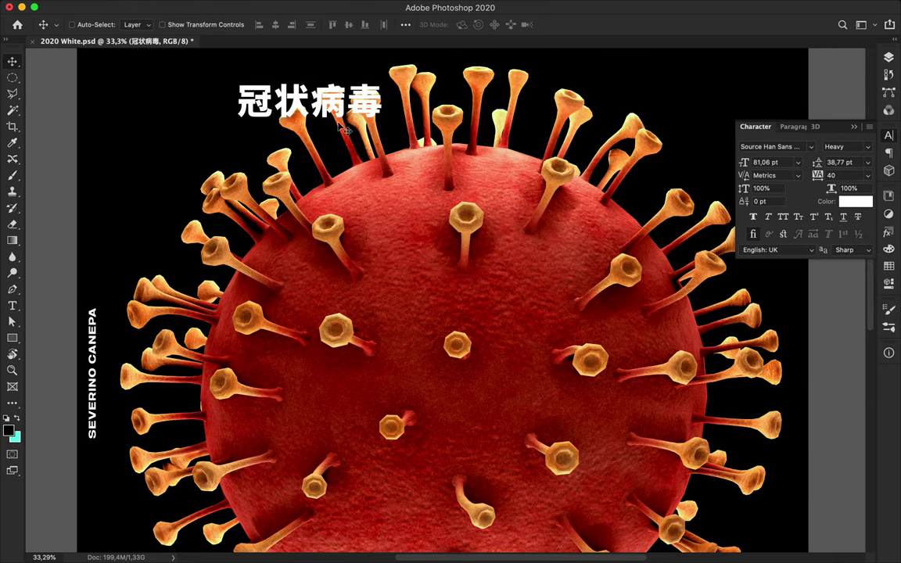
- Enlarge 状 and create separate 病 and 毒 characters placed down the virus
{"action": "scroll", "coordinate": [448, 133], "scroll_direction": "down", "scroll_amount": 1}
{"action": "left_click_drag", "start_coordinate": [367, 238], "coordinate": [496, 321]}
{"action": "key", "text": "Return"}
{"action": "key", "text": "v"}
{"action": "left_click", "coordinate": [413, 362]}
{"action": "key", "text": "BackSpace"}
{"action": "key", "text": "ctrl+v"}
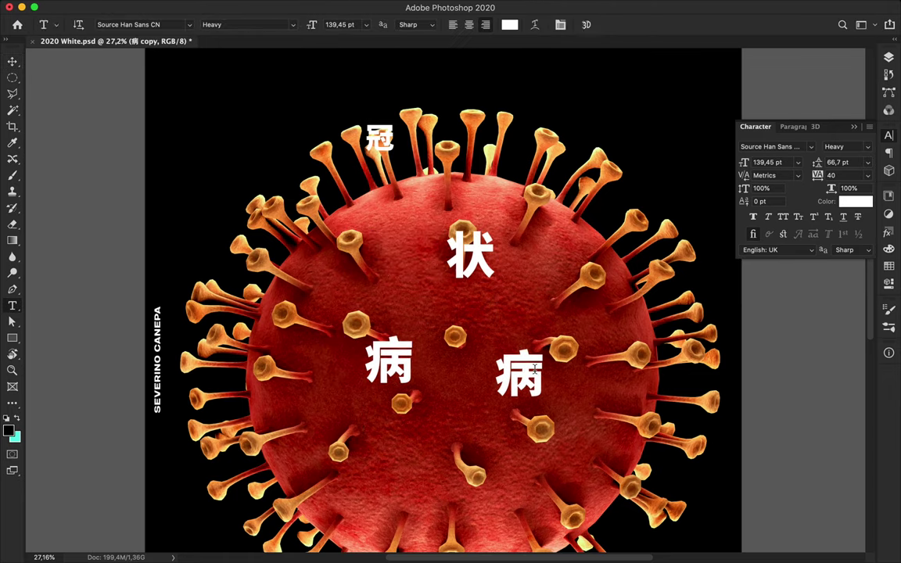
{"action": "left_click_drag", "start_coordinate": [518, 373], "coordinate": [489, 492]}
- Scale 冠 up to 285.75 pt and place it top-left above the virus
{"action": "key", "text": "ctrl+t"}
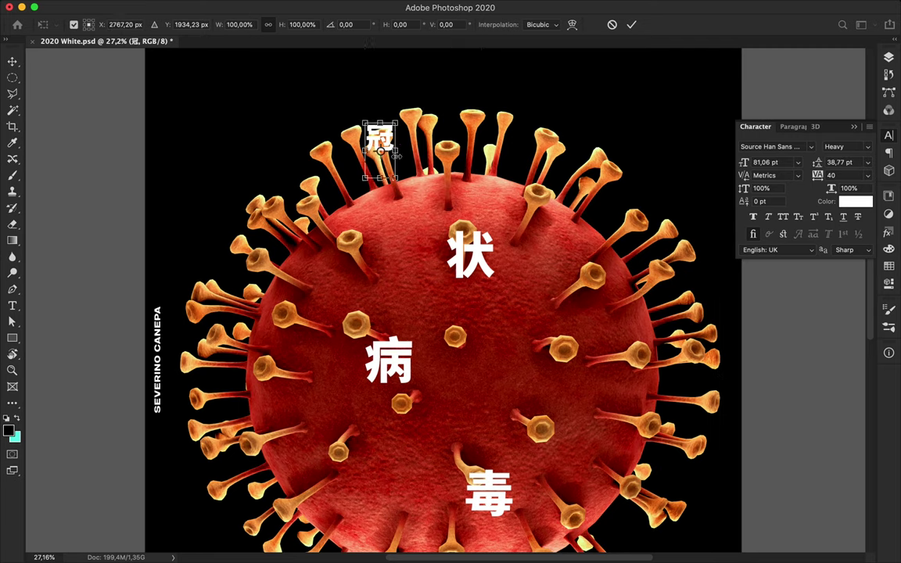
{"action": "left_click_drag", "start_coordinate": [395, 156], "coordinate": [438, 86]}
{"action": "key", "text": "Return"}
{"action": "mouse_move", "coordinate": [407, 125]}
{"action": "left_mouse_down"}
{"action": "mouse_move", "coordinate": [380, 135]}
{"action": "mouse_move", "coordinate": [383, 154]}
{"action": "left_mouse_up"}
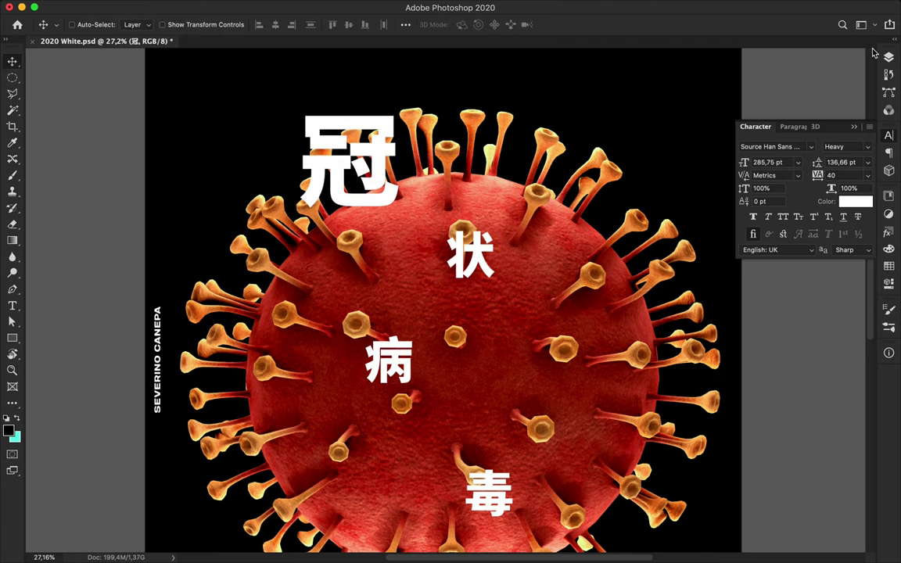
{"action": "left_click", "coordinate": [888, 56]}
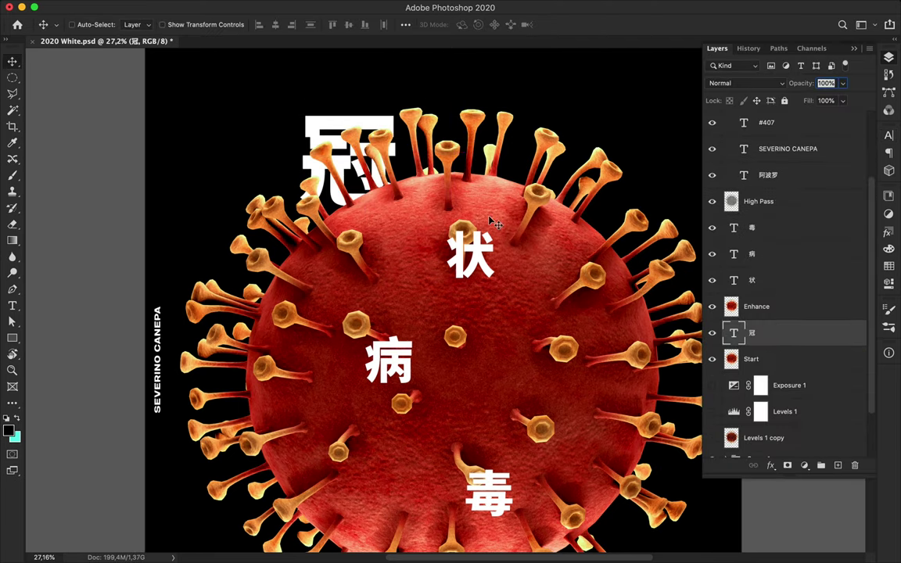
- Nudge 冠 left and merge the Enhance and Start virus layers into High Pass
{"action": "left_click_drag", "start_coordinate": [373, 109], "coordinate": [362, 109]}
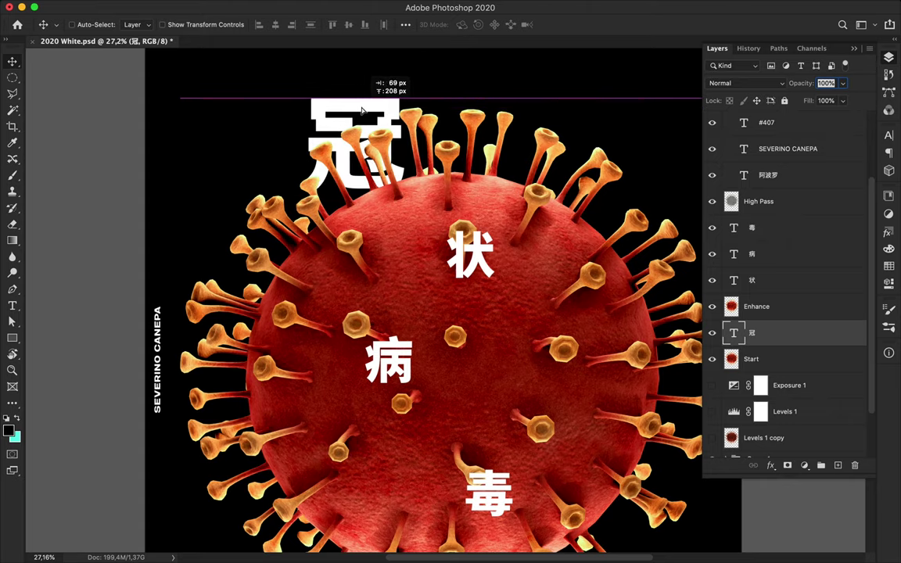
{"action": "left_click", "coordinate": [760, 316]}
{"action": "scroll", "coordinate": [764, 288], "scroll_direction": "up", "scroll_amount": 3}
{"action": "left_click_drag", "start_coordinate": [765, 288], "coordinate": [743, 378]}
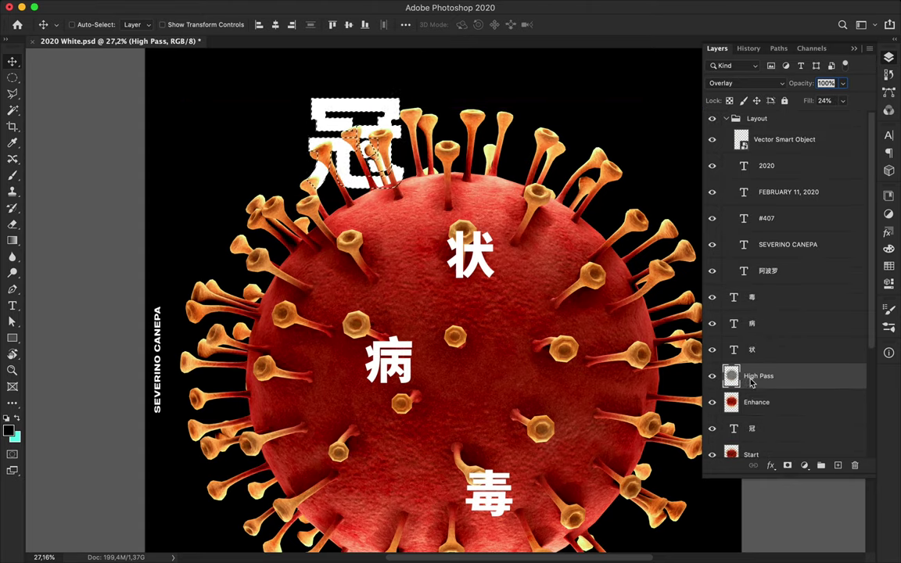
{"action": "left_click", "coordinate": [747, 400], "text": "shift"}
{"action": "scroll", "coordinate": [770, 366], "scroll_direction": "down", "scroll_amount": 3}
{"action": "left_click", "coordinate": [759, 295]}
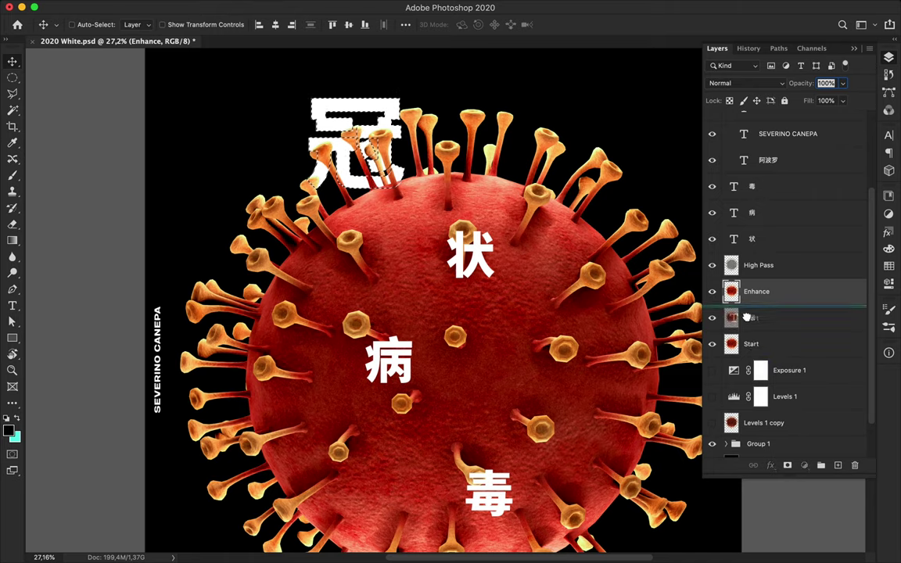
{"action": "left_click_drag", "start_coordinate": [747, 318], "coordinate": [756, 278]}
{"action": "left_click", "coordinate": [764, 261], "text": "shift"}
{"action": "key", "text": "ctrl+e"}
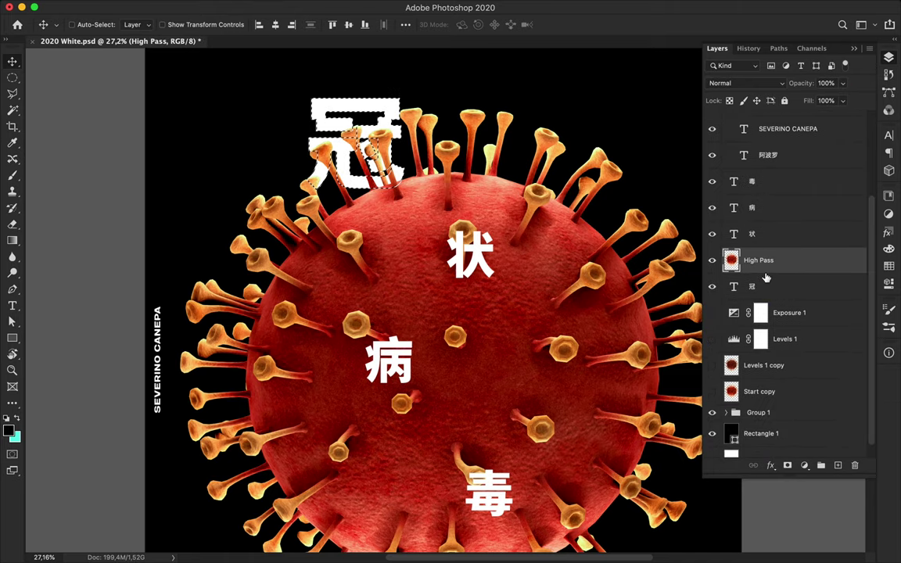
- Add a layer mask to the merged High Pass layer and load the 冠 outline as a selection
{"action": "scroll", "coordinate": [761, 257], "scroll_direction": "up", "scroll_amount": 1}
{"action": "left_click", "coordinate": [788, 466]}
{"action": "key", "text": "ctrl+z"}
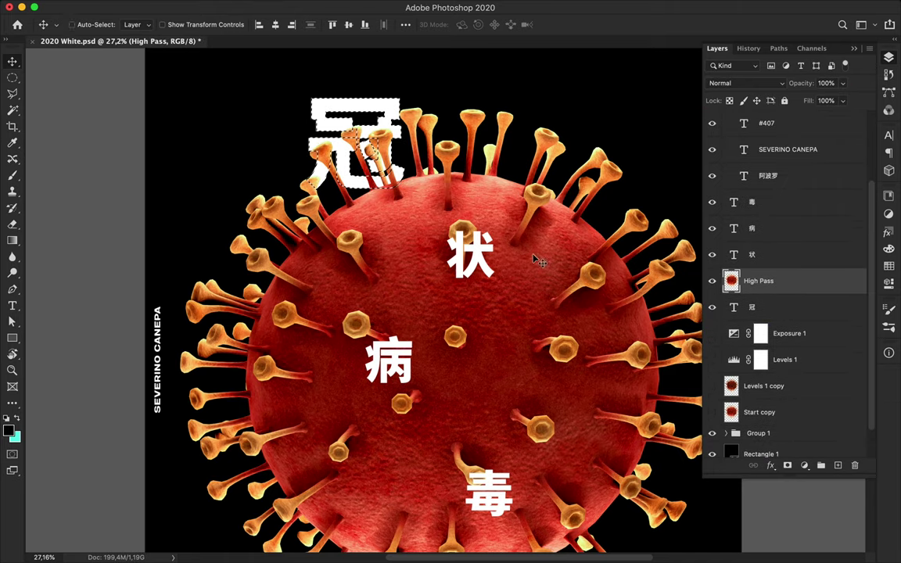
{"action": "key", "text": "m"}
{"action": "left_click", "coordinate": [734, 308], "text": "ctrl"}
{"action": "key", "text": "b"}
{"action": "right_click", "coordinate": [373, 160]}
{"action": "key", "text": "Escape"}
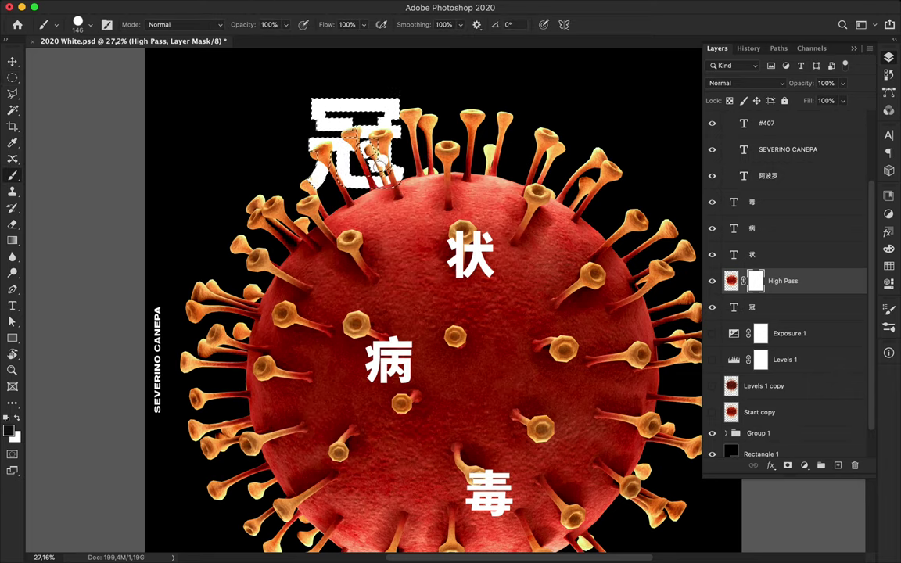
- Zoom in on 冠 and shrink the hard brush to 9 px for mask painting
{"action": "scroll", "coordinate": [375, 159], "scroll_direction": "up", "scroll_amount": 2}
{"action": "scroll", "coordinate": [360, 203], "scroll_direction": "up", "scroll_amount": 1}
{"action": "scroll", "coordinate": [339, 252], "scroll_direction": "up", "scroll_amount": 1}
{"action": "scroll", "coordinate": [339, 252], "scroll_direction": "up", "scroll_amount": 1}
{"action": "scroll", "coordinate": [331, 232], "scroll_direction": "up", "scroll_amount": 2}
{"action": "scroll", "coordinate": [313, 250], "scroll_direction": "up", "scroll_amount": 1}
{"action": "right_click", "coordinate": [213, 260]}
{"action": "left_click_drag", "start_coordinate": [318, 289], "coordinate": [277, 291]}
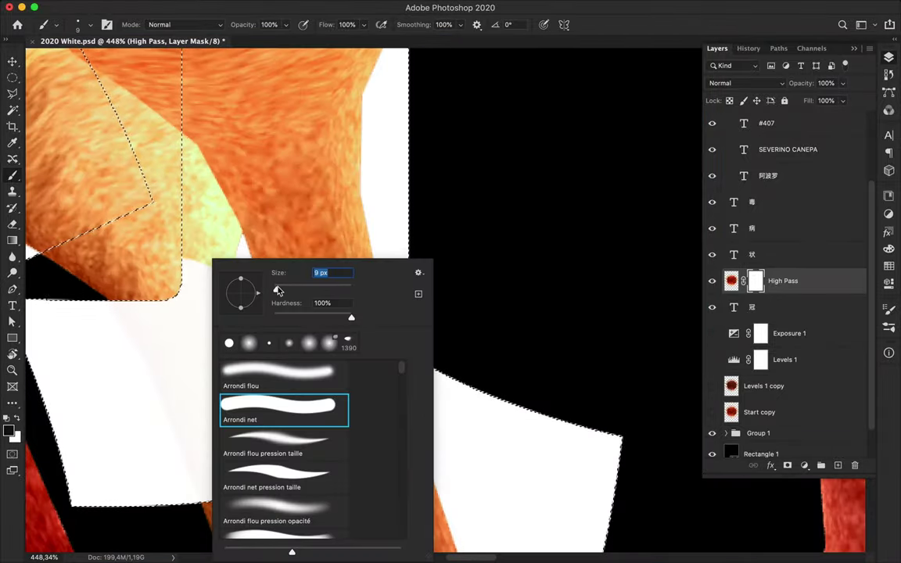
{"action": "key", "text": "Escape"}
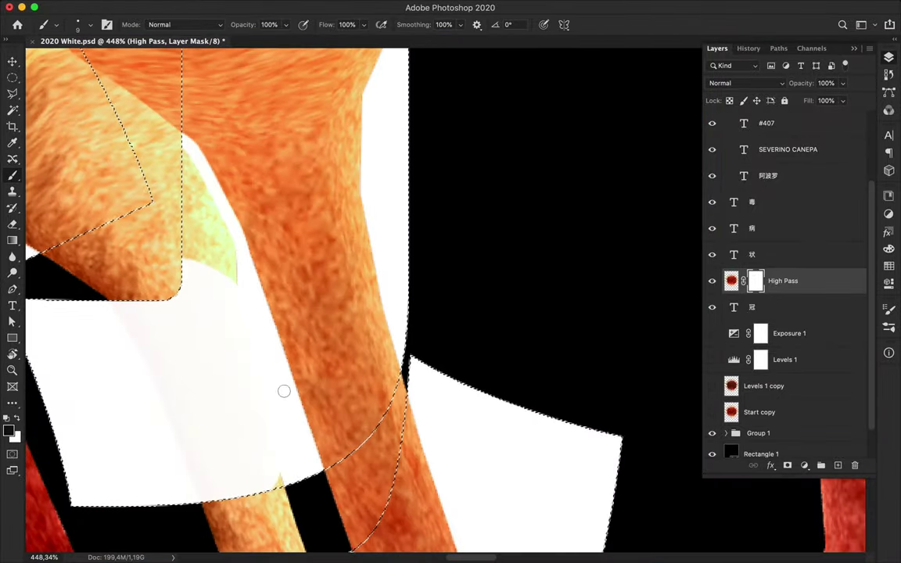
{"action": "right_click", "coordinate": [214, 218]}
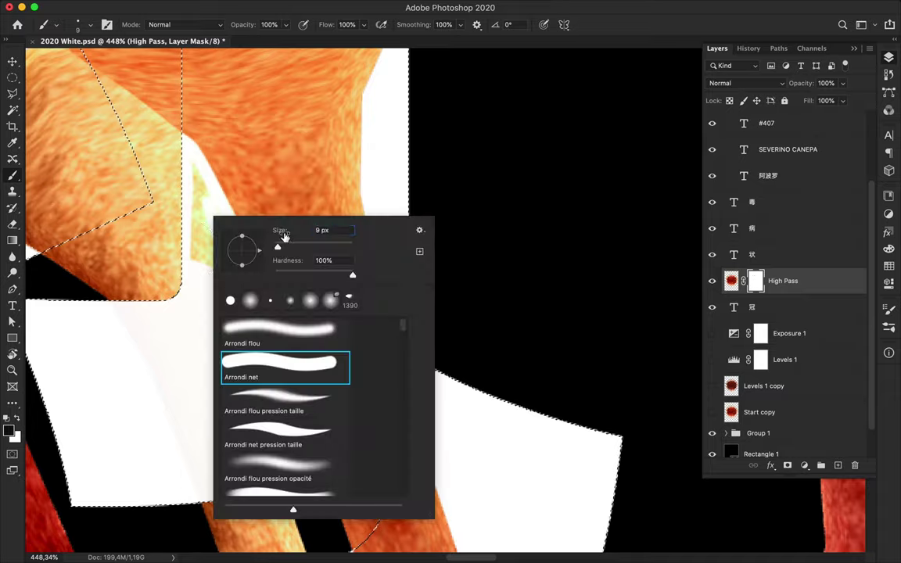
{"action": "key", "text": "Escape"}
{"action": "scroll", "coordinate": [391, 313], "scroll_direction": "down", "scroll_amount": 3}
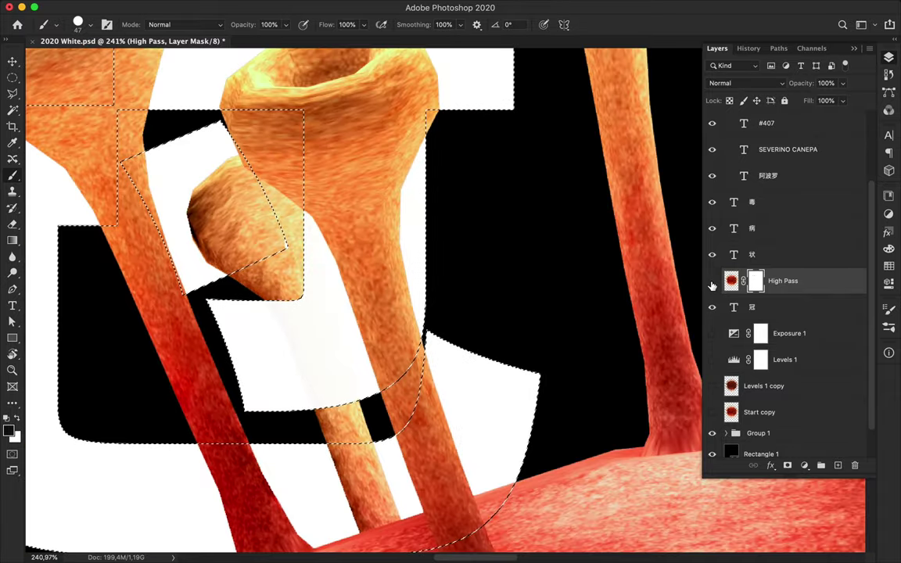
{"action": "scroll", "coordinate": [782, 352], "scroll_direction": "down", "scroll_amount": 2}
- Hide Group 1 and show High Pass to check the spikes overlapping 冠
{"action": "left_click", "coordinate": [711, 397]}
{"action": "left_click", "coordinate": [712, 244]}
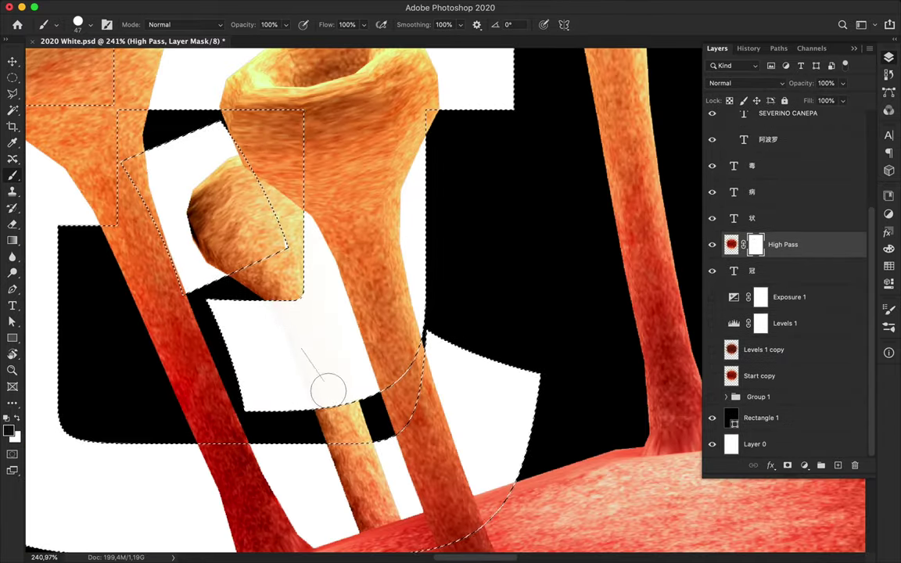
{"action": "scroll", "coordinate": [327, 390], "scroll_direction": "down", "scroll_amount": 3}
{"action": "scroll", "coordinate": [328, 390], "scroll_direction": "down", "scroll_amount": 3}
{"action": "scroll", "coordinate": [334, 245], "scroll_direction": "up", "scroll_amount": 2}
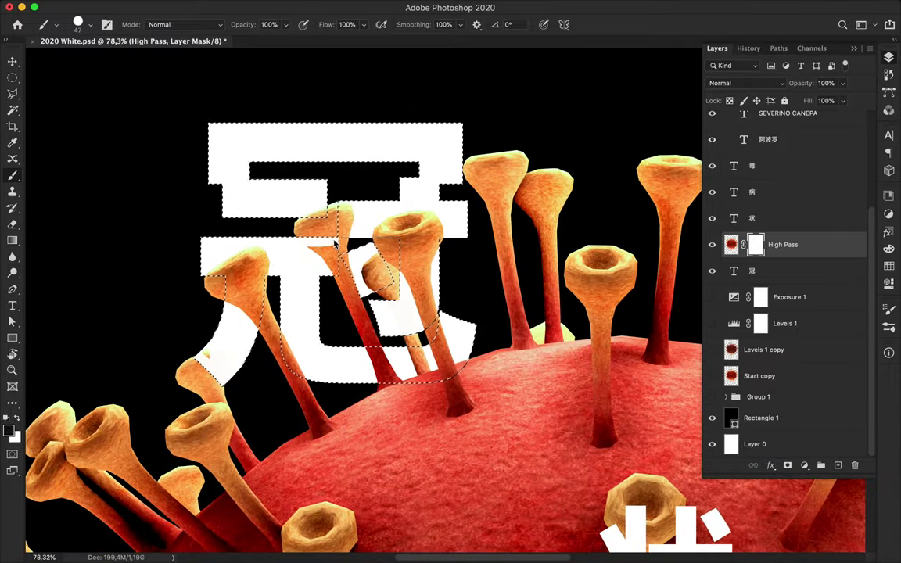
{"action": "scroll", "coordinate": [335, 244], "scroll_direction": "up", "scroll_amount": 4}
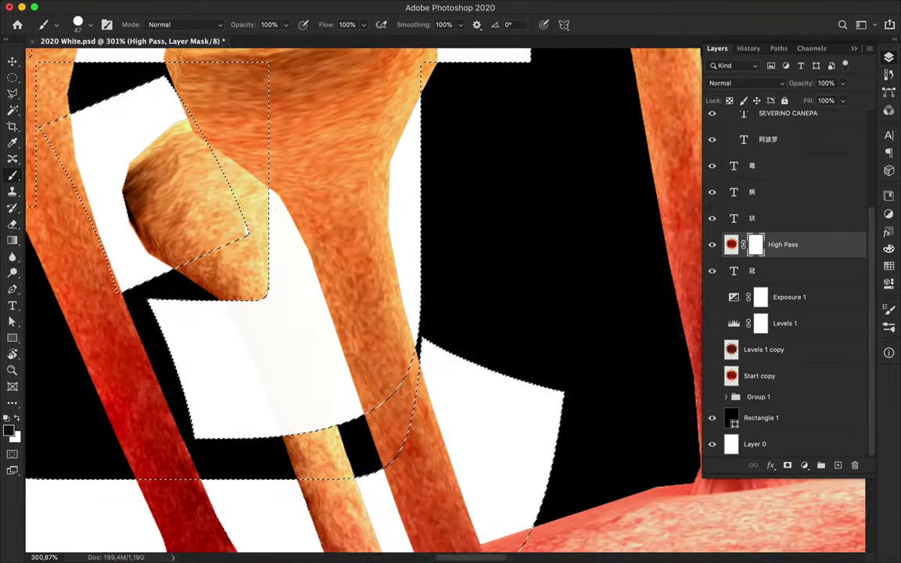
{"action": "scroll", "coordinate": [157, 161], "scroll_direction": "down", "scroll_amount": 2}
{"action": "scroll", "coordinate": [235, 177], "scroll_direction": "down", "scroll_amount": 1}
{"action": "scroll", "coordinate": [237, 187], "scroll_direction": "down", "scroll_amount": 1}
{"action": "scroll", "coordinate": [236, 191], "scroll_direction": "down", "scroll_amount": 2}
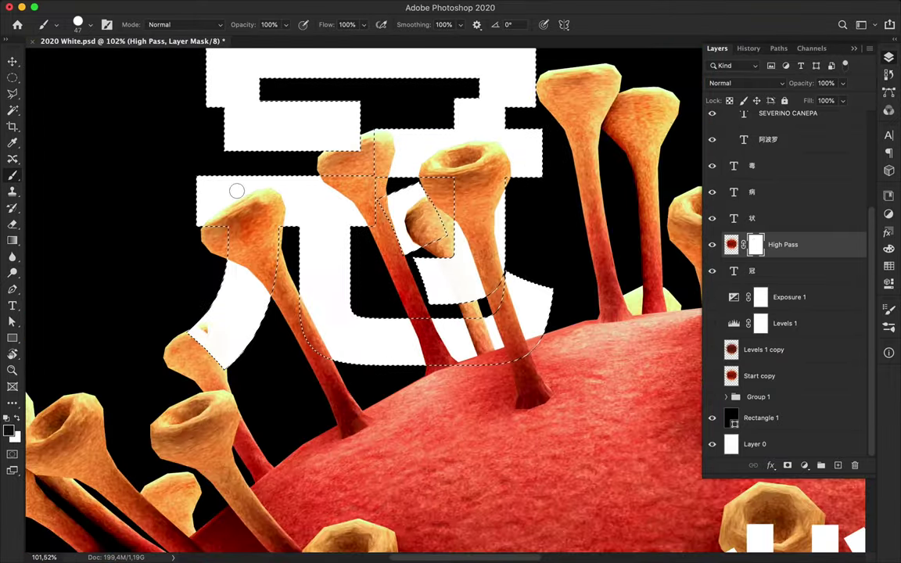
{"action": "scroll", "coordinate": [237, 191], "scroll_direction": "down", "scroll_amount": 1}
- Select the 状 character layer and start transforming it
{"action": "key", "text": "v"}
{"action": "scroll", "coordinate": [336, 258], "scroll_direction": "down", "scroll_amount": 2}
{"action": "scroll", "coordinate": [407, 266], "scroll_direction": "down", "scroll_amount": 2}
{"action": "left_click", "coordinate": [470, 290]}
{"action": "key", "text": "ctrl+t"}
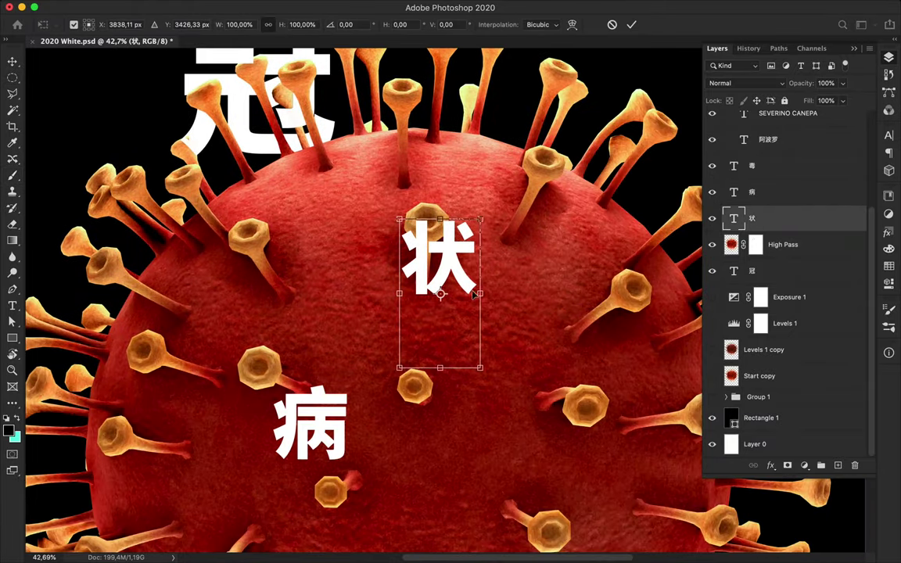
- Enlarge the 状 character and reposition it over the virus
{"action": "left_click_drag", "start_coordinate": [475, 294], "coordinate": [602, 305]}
{"action": "key", "text": "Return"}
{"action": "left_click_drag", "start_coordinate": [548, 235], "coordinate": [732, 245]}
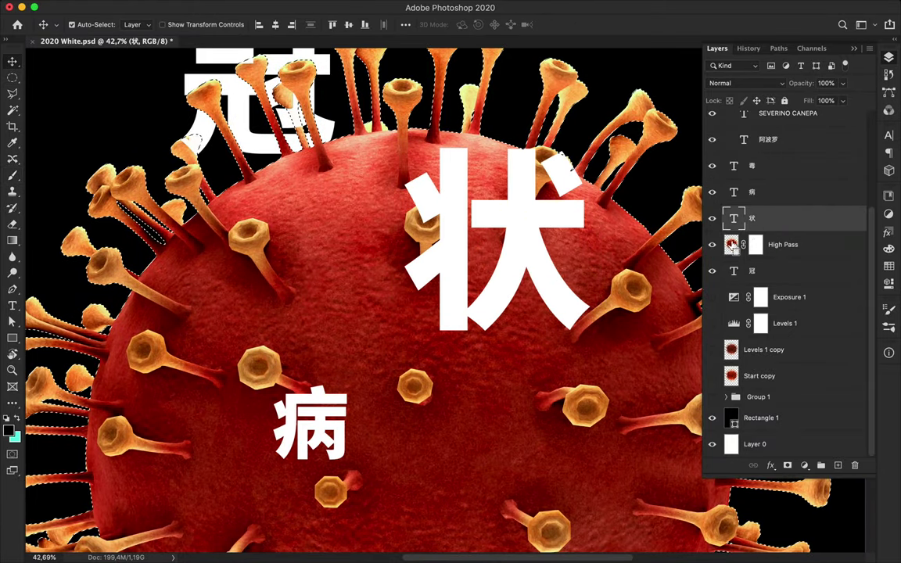
{"action": "scroll", "coordinate": [447, 301], "scroll_direction": "up", "scroll_amount": 3}
- Add a layer mask to 状 and lower its fill to 12%
{"action": "left_click", "coordinate": [786, 465]}
{"action": "key", "text": "m"}
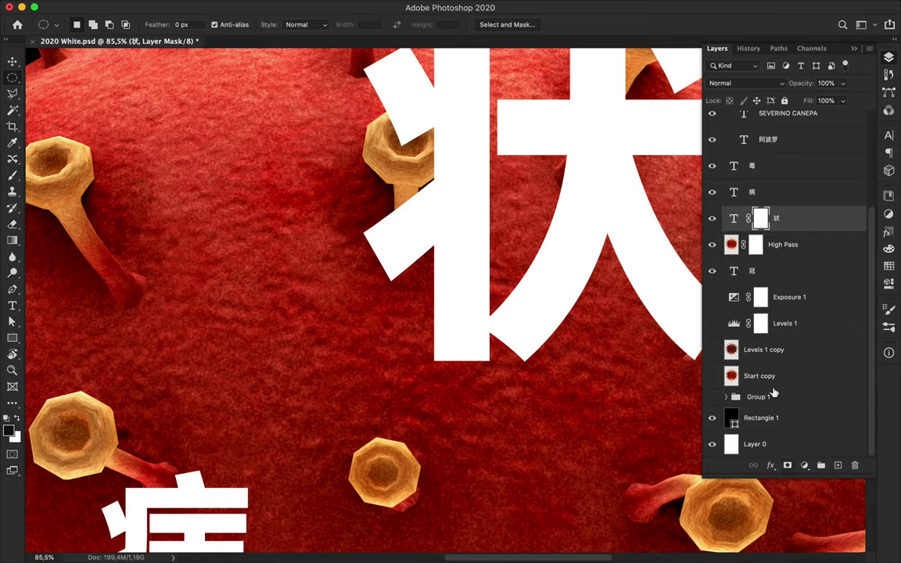
{"action": "scroll", "coordinate": [446, 156], "scroll_direction": "up", "scroll_amount": 3}
{"action": "left_click_drag", "start_coordinate": [843, 100], "coordinate": [793, 117]}
{"action": "scroll", "coordinate": [470, 328], "scroll_direction": "down", "scroll_amount": 2}
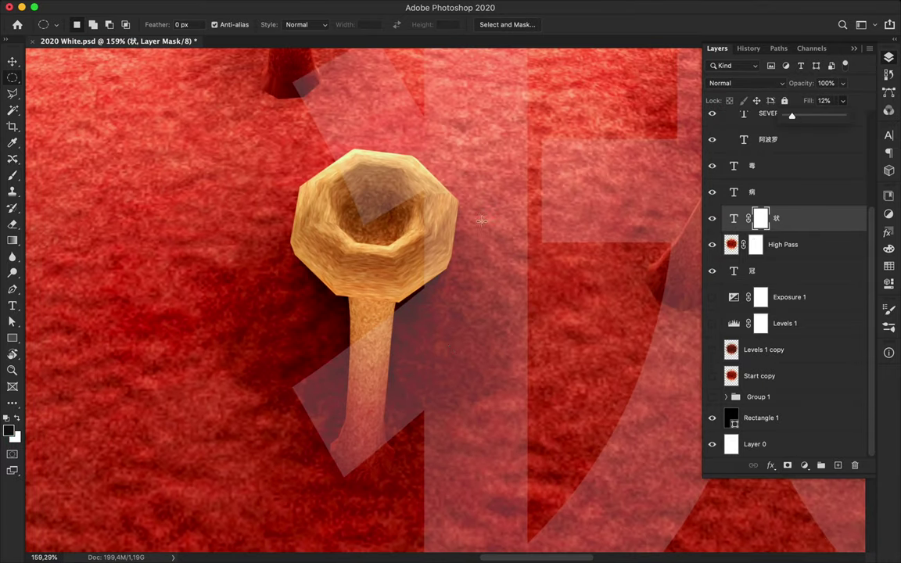
{"action": "scroll", "coordinate": [460, 348], "scroll_direction": "down", "scroll_amount": 2}
- Nudge the faded 状 character into place over a crossing spike
{"action": "key", "text": "v"}
{"action": "left_click_drag", "start_coordinate": [459, 348], "coordinate": [503, 313]}
{"action": "scroll", "coordinate": [299, 288], "scroll_direction": "up", "scroll_amount": 3}
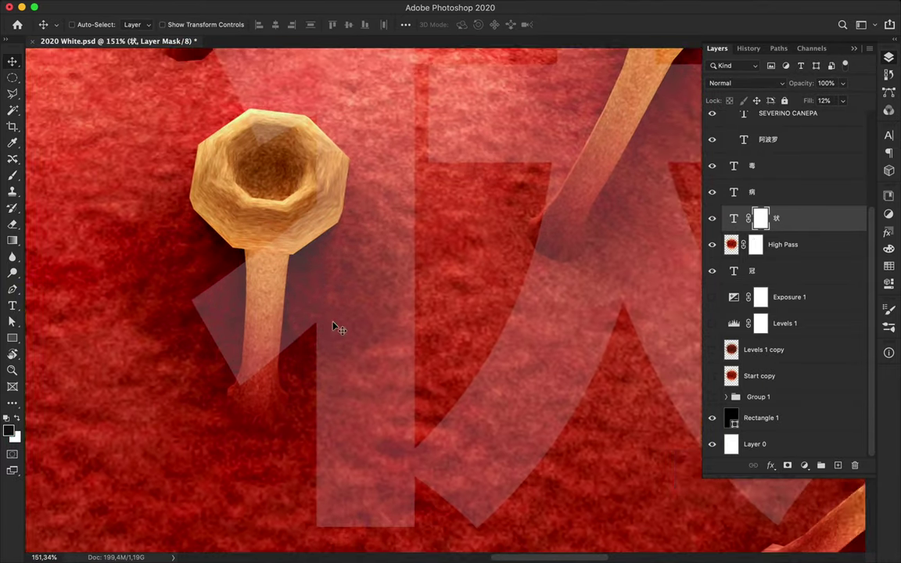
{"action": "left_click", "coordinate": [13, 94]}
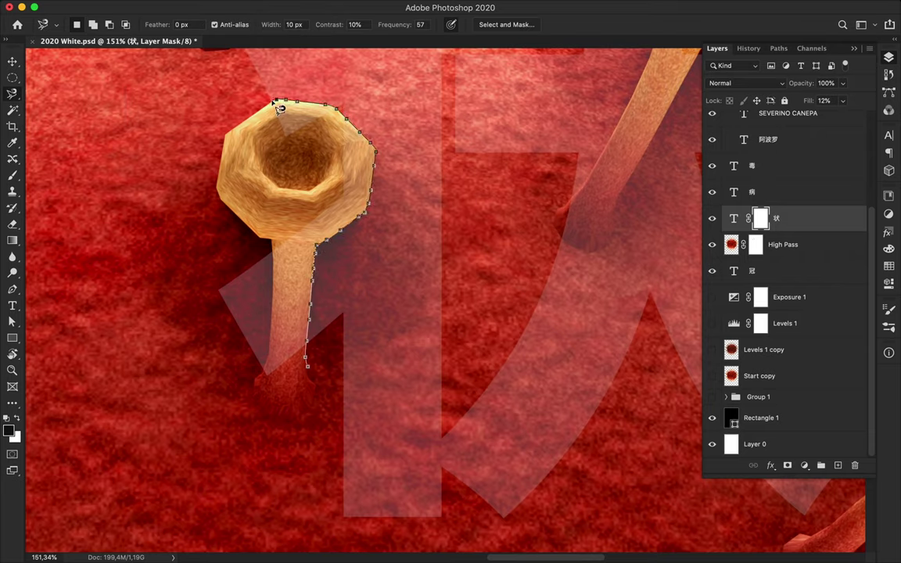
- Close the first spike outline and paint black on the 状 mask where it crosses
{"action": "double_click", "coordinate": [296, 389]}
{"action": "key", "text": "b"}
{"action": "right_click", "coordinate": [336, 176]}
{"action": "key", "text": "Escape"}
{"action": "key", "text": "z"}
{"action": "key", "text": "b"}
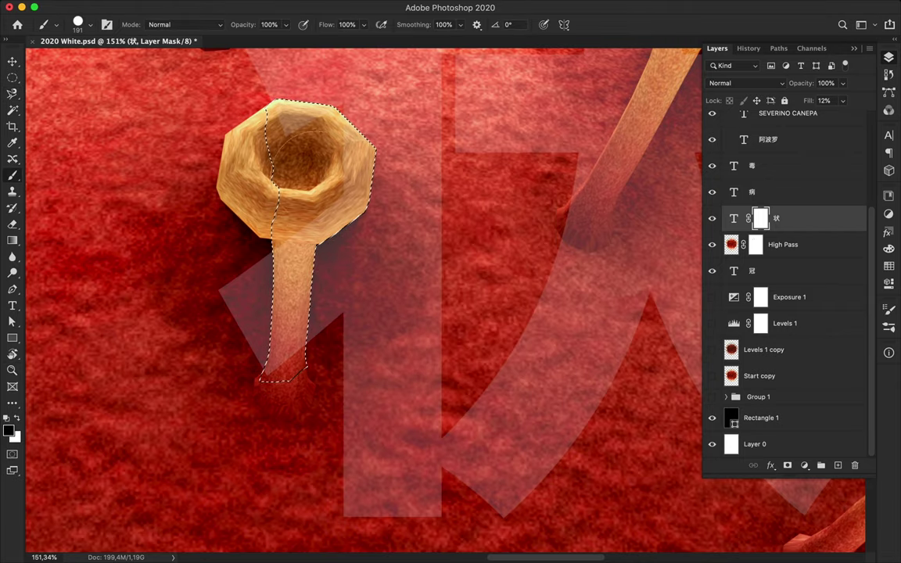
{"action": "left_click_drag", "start_coordinate": [270, 156], "coordinate": [282, 382]}
- Trace a second spike crossing 状 with the Magnetic Lasso
{"action": "scroll", "coordinate": [282, 234], "scroll_direction": "up", "scroll_amount": 3}
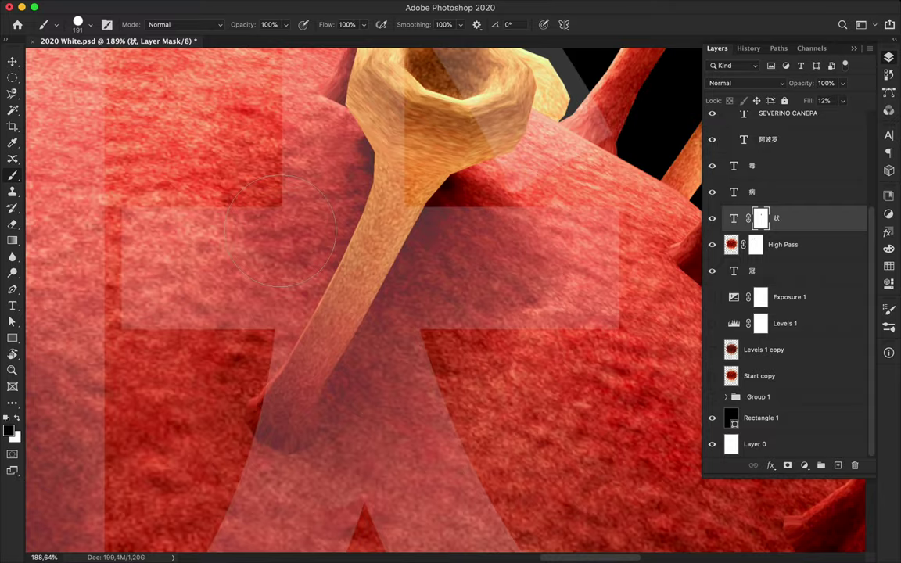
{"action": "scroll", "coordinate": [282, 231], "scroll_direction": "down", "scroll_amount": 3}
{"action": "scroll", "coordinate": [219, 290], "scroll_direction": "up", "scroll_amount": 2}
{"action": "key", "text": "l"}
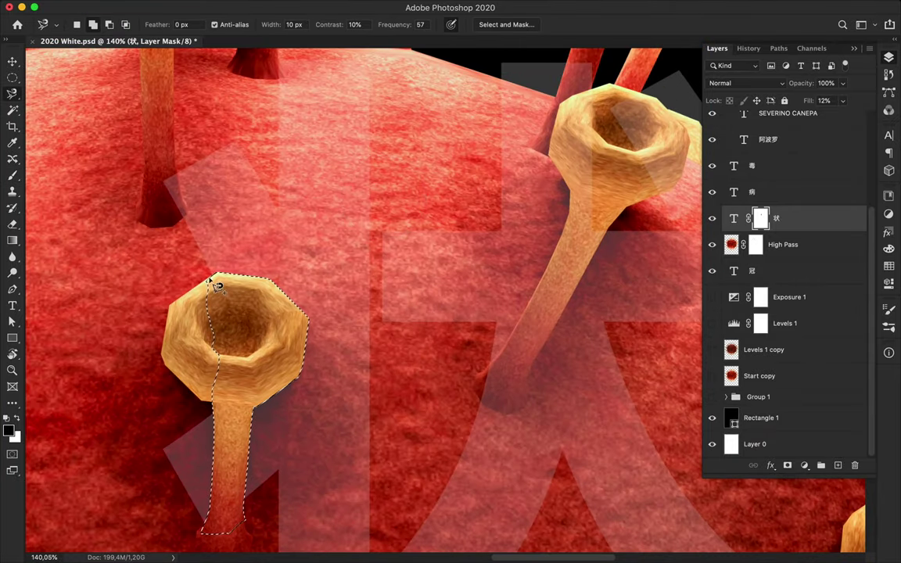
{"action": "scroll", "coordinate": [257, 442], "scroll_direction": "up", "scroll_amount": 2}
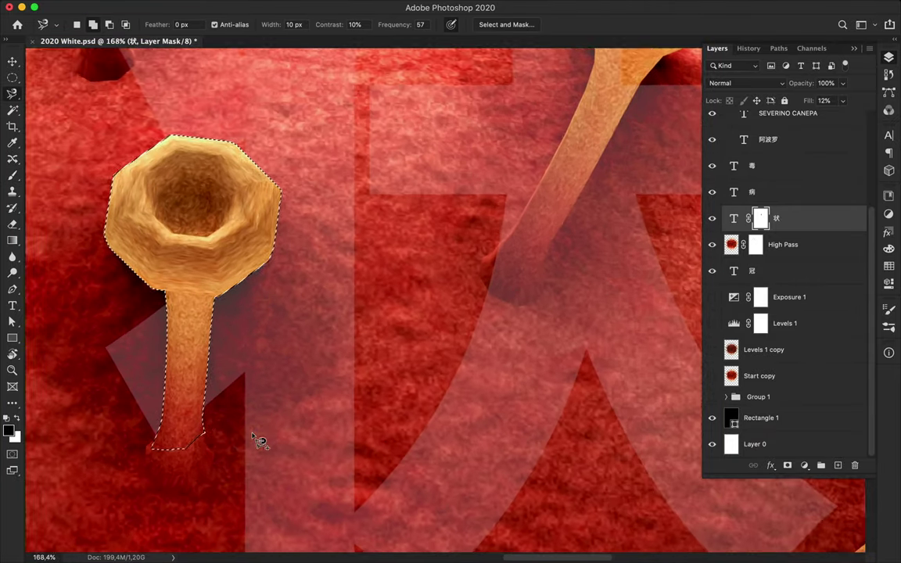
{"action": "scroll", "coordinate": [261, 392], "scroll_direction": "up", "scroll_amount": 1}
{"action": "left_click", "coordinate": [254, 386]}
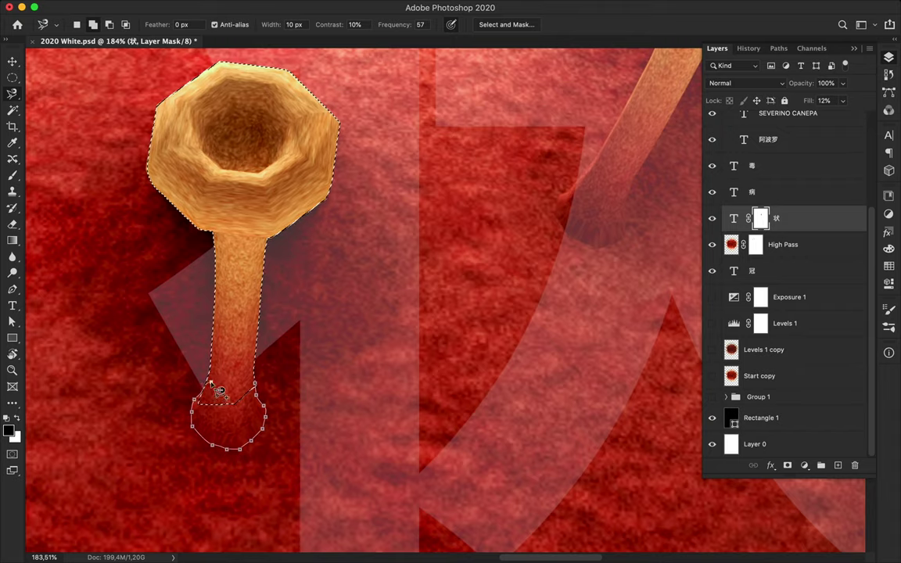
{"action": "scroll", "coordinate": [220, 391], "scroll_direction": "up", "scroll_amount": 5}
{"action": "scroll", "coordinate": [350, 382], "scroll_direction": "right", "scroll_amount": 5}
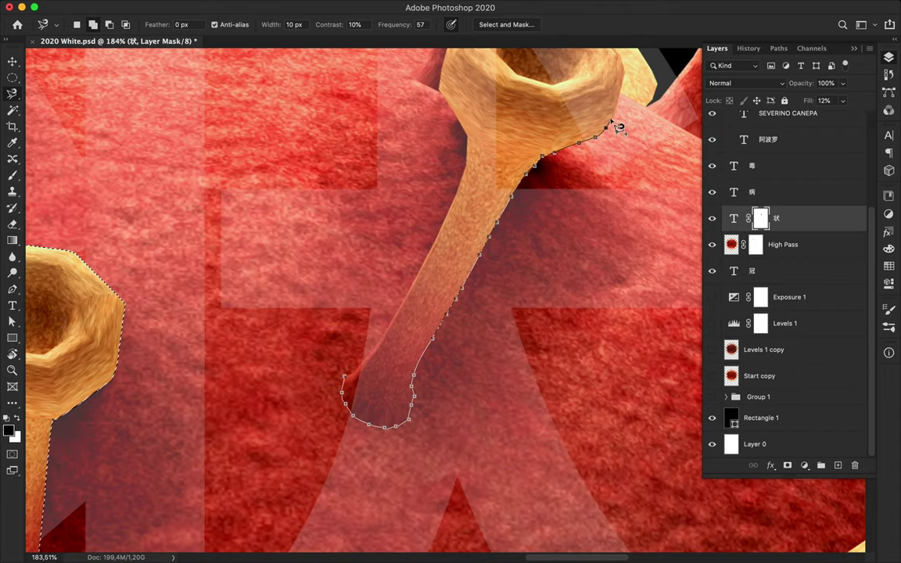
{"action": "scroll", "coordinate": [624, 102], "scroll_direction": "up", "scroll_amount": 4}
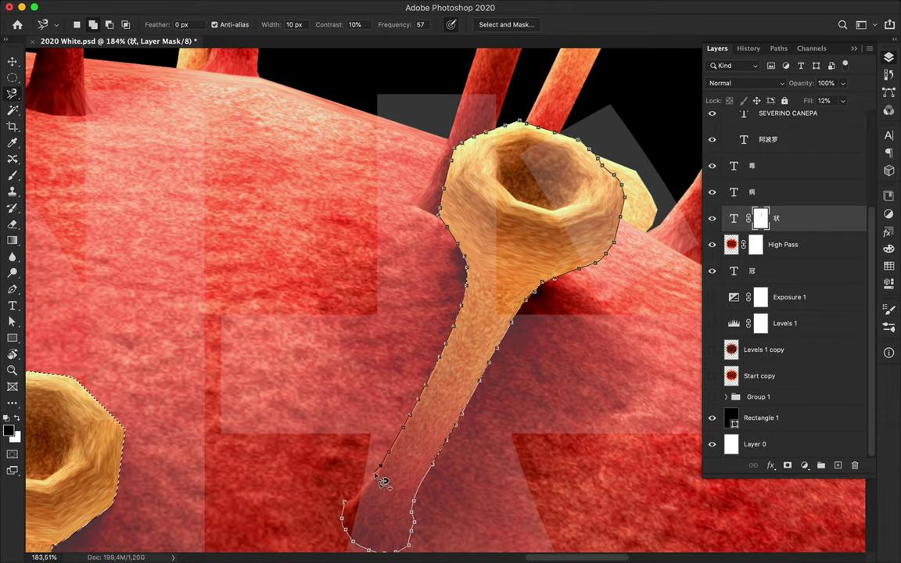
{"action": "left_click", "coordinate": [352, 508]}
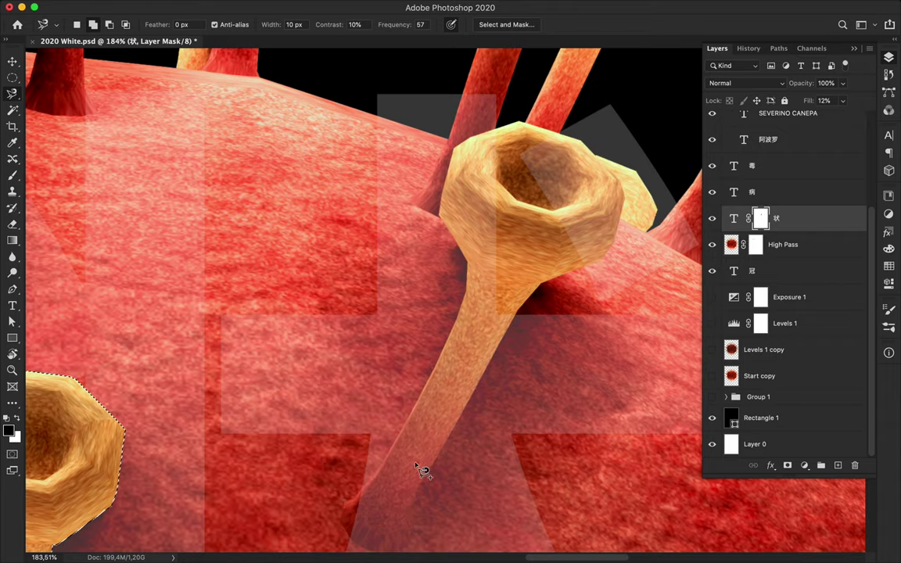
- Add an empty layer above 状 and restore the 状 fill to 100%
{"action": "scroll", "coordinate": [446, 441], "scroll_direction": "down", "scroll_amount": 3}
{"action": "scroll", "coordinate": [462, 414], "scroll_direction": "down", "scroll_amount": 3}
{"action": "left_click", "coordinate": [809, 244]}
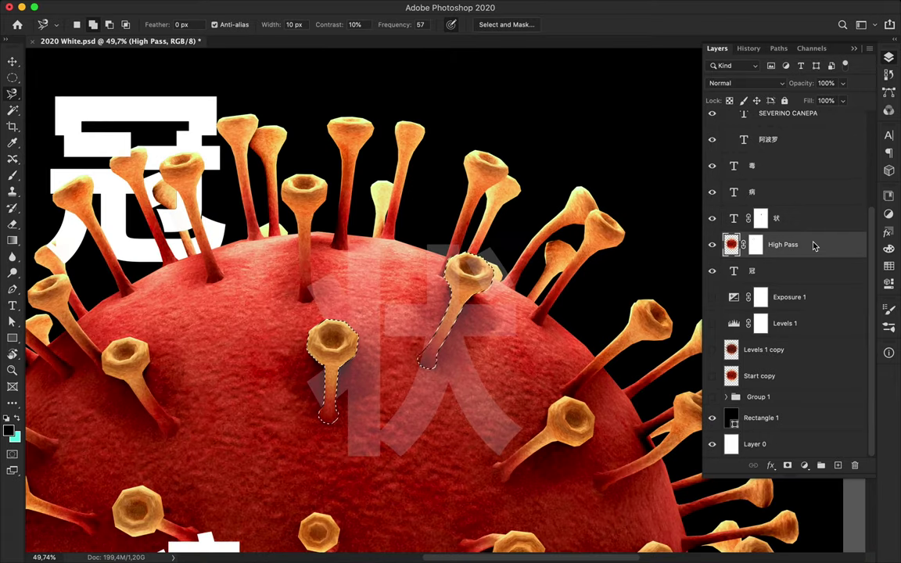
{"action": "key", "text": "ctrl+shift+alt+n"}
{"action": "left_click_drag", "start_coordinate": [795, 252], "coordinate": [756, 235]}
{"action": "left_click", "coordinate": [814, 244]}
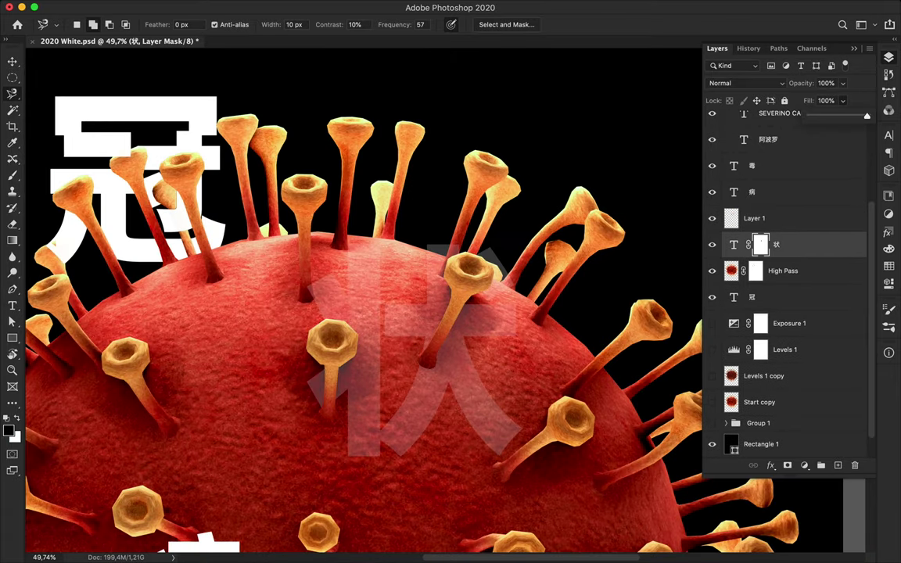
{"action": "key", "text": "0"}
{"action": "key", "text": "v"}
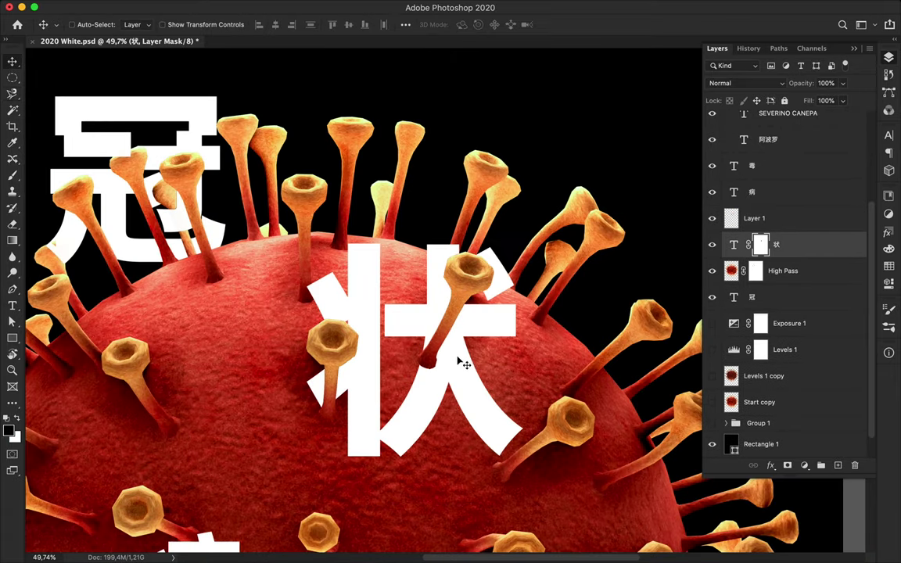
{"action": "key", "text": "ctrl+z"}
{"action": "key", "text": "ctrl+z"}
{"action": "key", "text": "ctrl+z"}
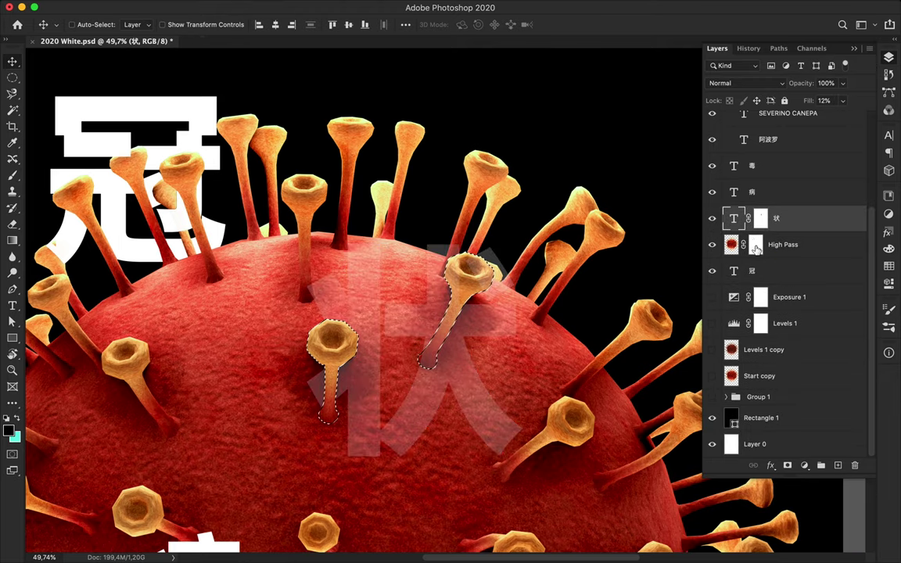
{"action": "key", "text": "b"}
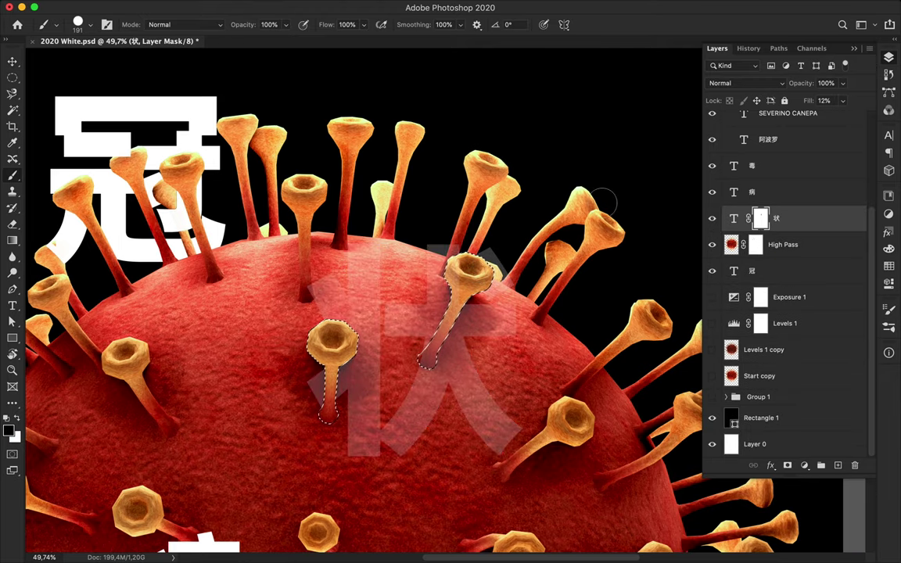
{"action": "key", "text": "v"}
- Enlarge the 病 character and move it onto the virus's left side
{"action": "scroll", "coordinate": [438, 352], "scroll_direction": "down", "scroll_amount": 3}
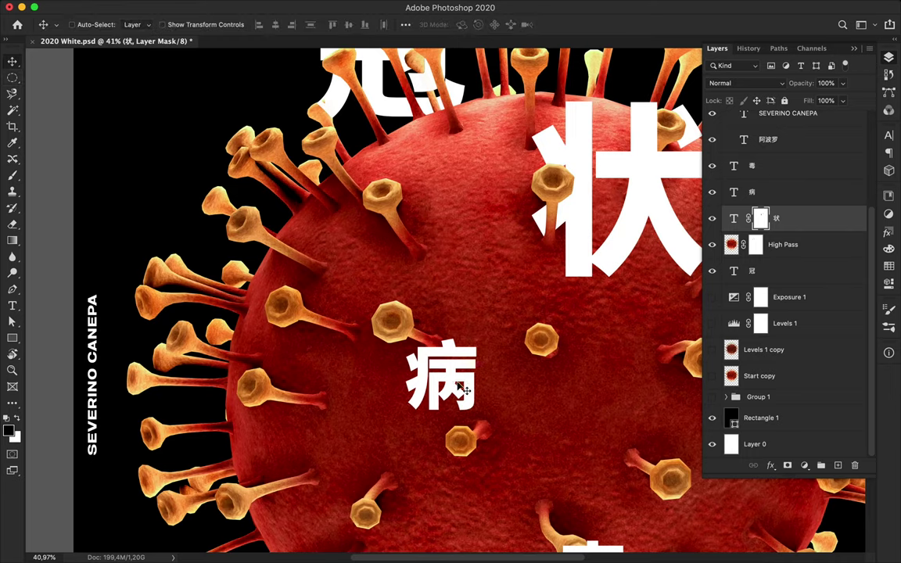
{"action": "left_click", "coordinate": [442, 376]}
{"action": "key", "text": "ctrl+t"}
{"action": "left_click_drag", "start_coordinate": [482, 410], "coordinate": [613, 408]}
{"action": "key", "text": "Return"}
{"action": "left_click_drag", "start_coordinate": [549, 316], "coordinate": [391, 352]}
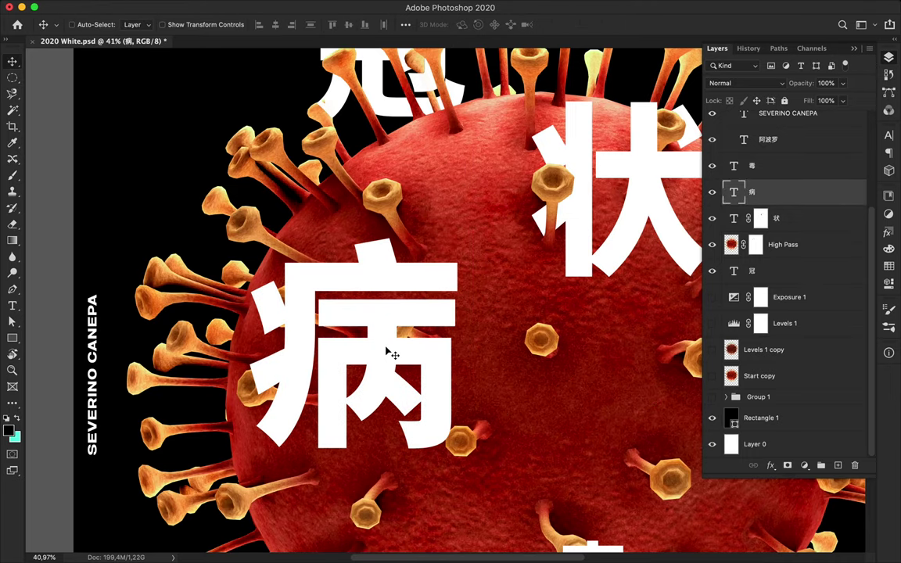
- Lower 病's fill to 38% and Magnetic Lasso the spike crossing it
{"action": "key", "text": "shift+3"}
{"action": "key", "text": "shift+8"}
{"action": "scroll", "coordinate": [302, 370], "scroll_direction": "up", "scroll_amount": 3}
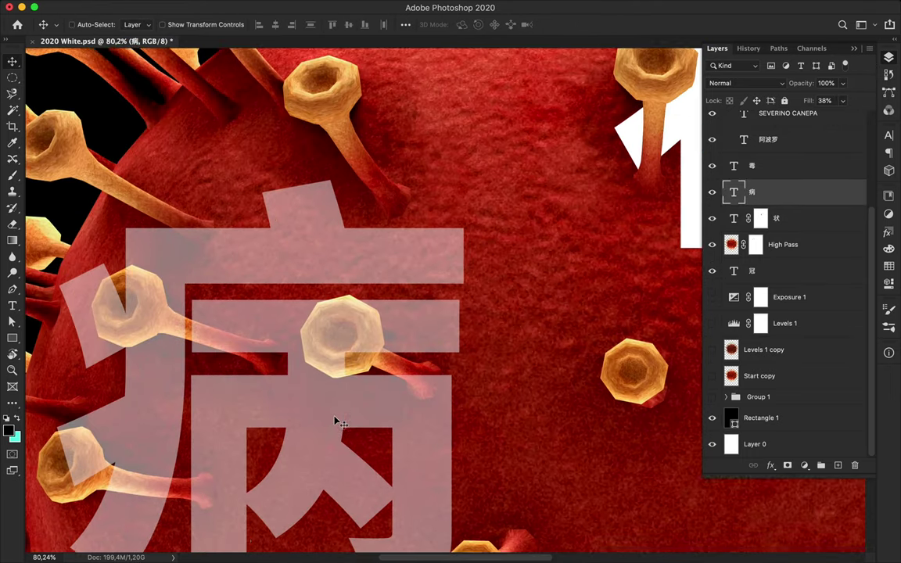
{"action": "key", "text": "l"}
{"action": "left_click", "coordinate": [264, 382]}
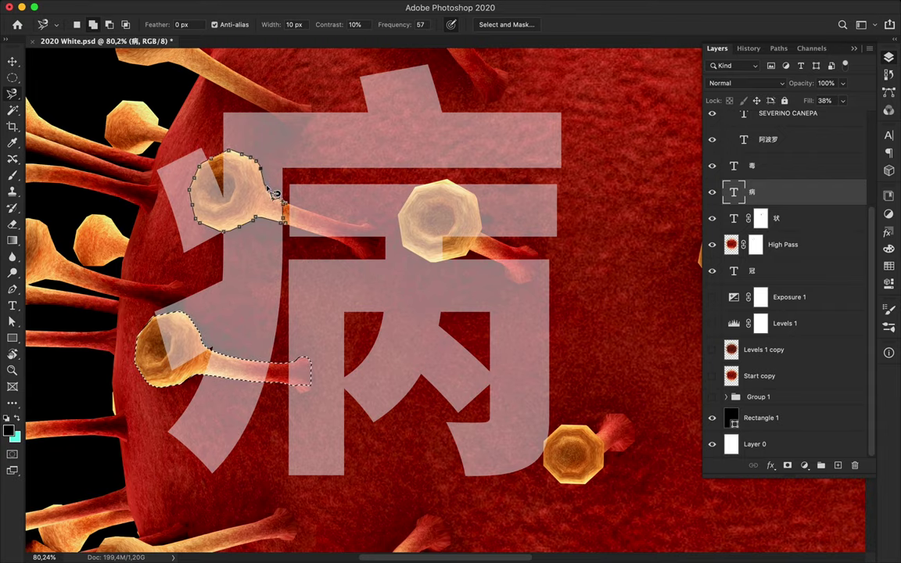
{"action": "scroll", "coordinate": [291, 208], "scroll_direction": "up", "scroll_amount": 5}
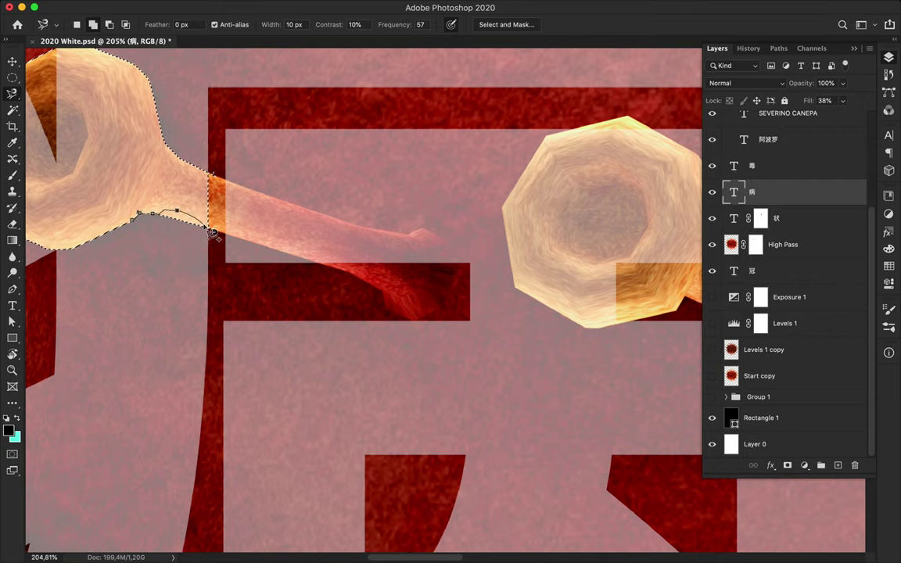
{"action": "left_click", "coordinate": [134, 210]}
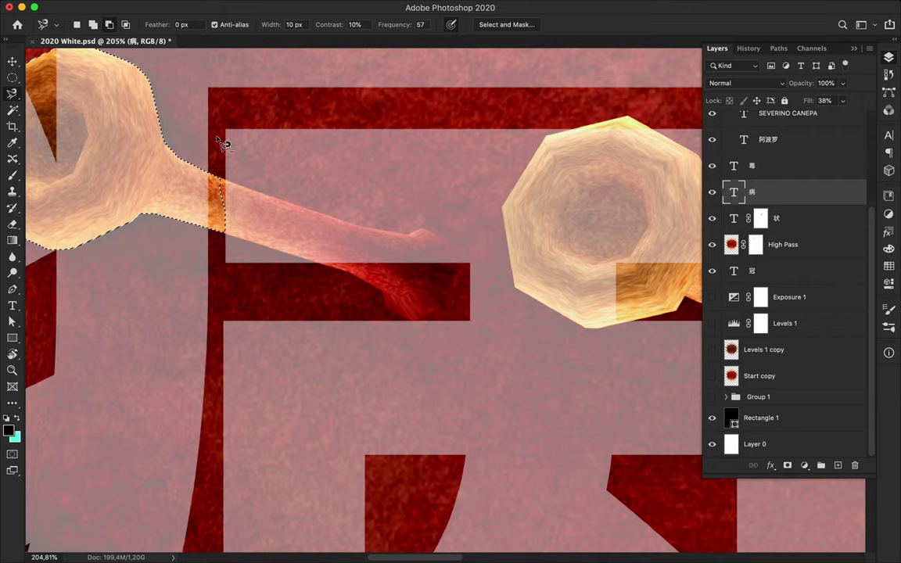
- Mask the spike selection on 病, return its fill to 100%, and nudge it down
{"action": "scroll", "coordinate": [224, 143], "scroll_direction": "down", "scroll_amount": 3}
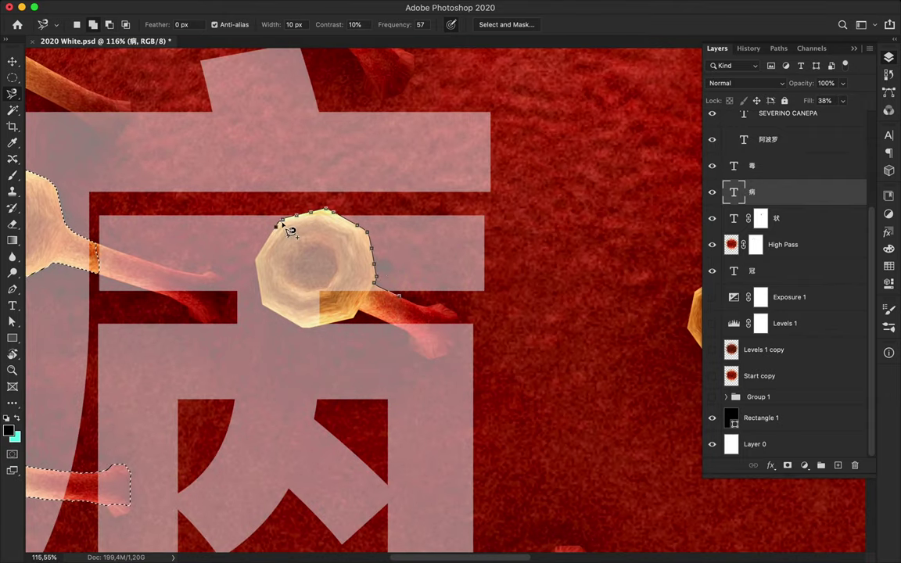
{"action": "scroll", "coordinate": [368, 319], "scroll_direction": "down", "scroll_amount": 2}
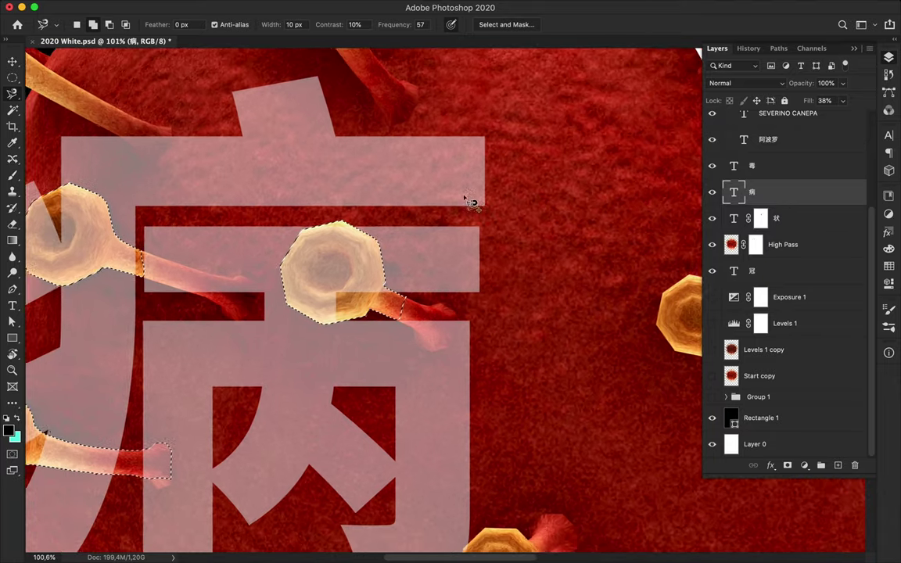
{"action": "scroll", "coordinate": [367, 319], "scroll_direction": "down", "scroll_amount": 1}
{"action": "left_click", "coordinate": [787, 465]}
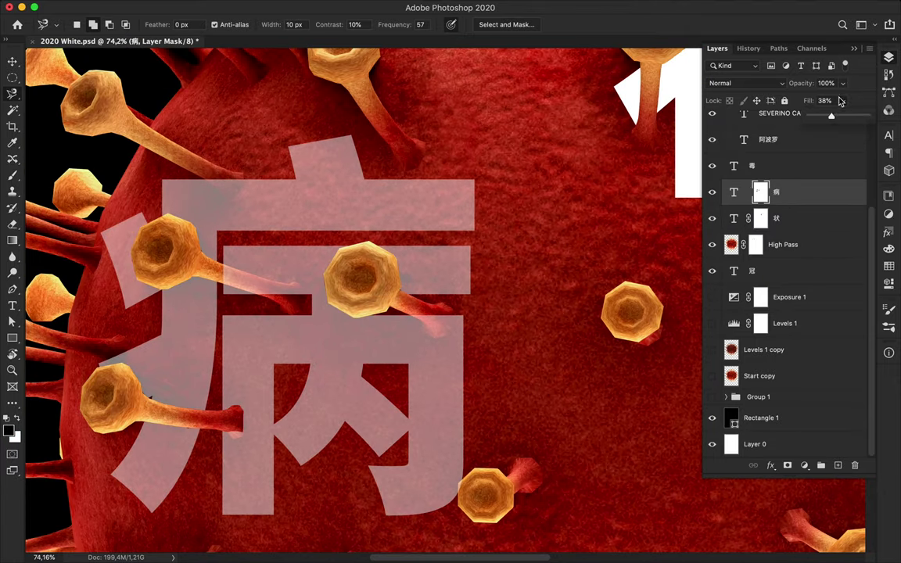
{"action": "left_click_drag", "start_coordinate": [842, 100], "coordinate": [866, 116]}
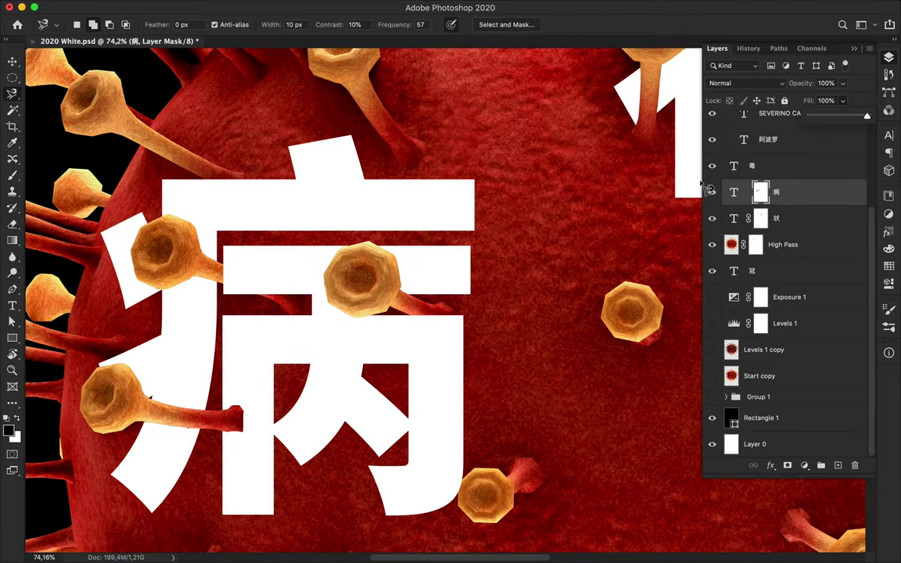
{"action": "key", "text": "v"}
{"action": "key", "text": "Down"}
{"action": "key", "text": "Down"}
{"action": "key", "text": "Down"}
{"action": "key", "text": "Down"}
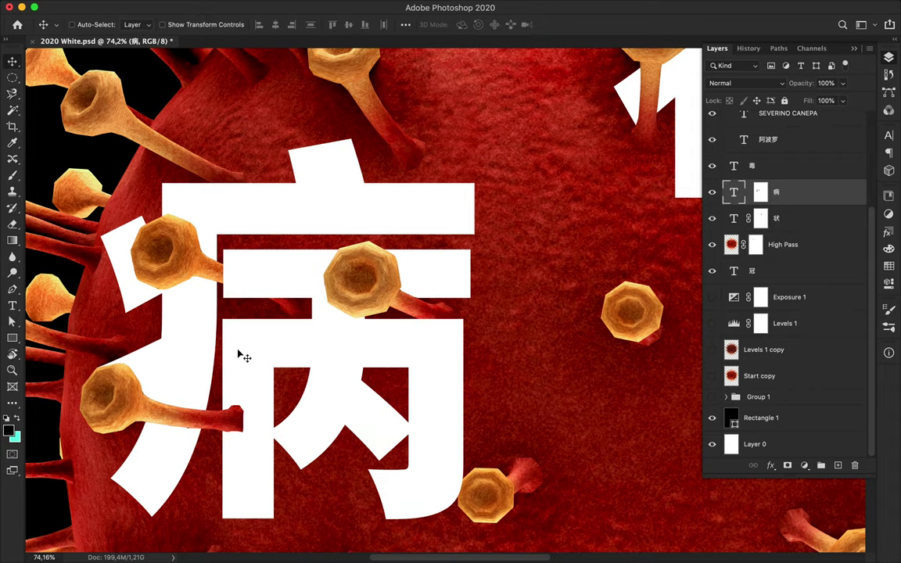
{"action": "key", "text": "Down"}
{"action": "key", "text": "Down"}
- Target the 病 layer mask with a black 3 px brush
{"action": "scroll", "coordinate": [434, 252], "scroll_direction": "up", "scroll_amount": 2}
{"action": "scroll", "coordinate": [434, 252], "scroll_direction": "up", "scroll_amount": 2}
{"action": "scroll", "coordinate": [292, 273], "scroll_direction": "up", "scroll_amount": 3}
{"action": "key", "text": "b"}
{"action": "key", "text": "super+backslash"}
{"action": "right_click", "coordinate": [400, 250]}
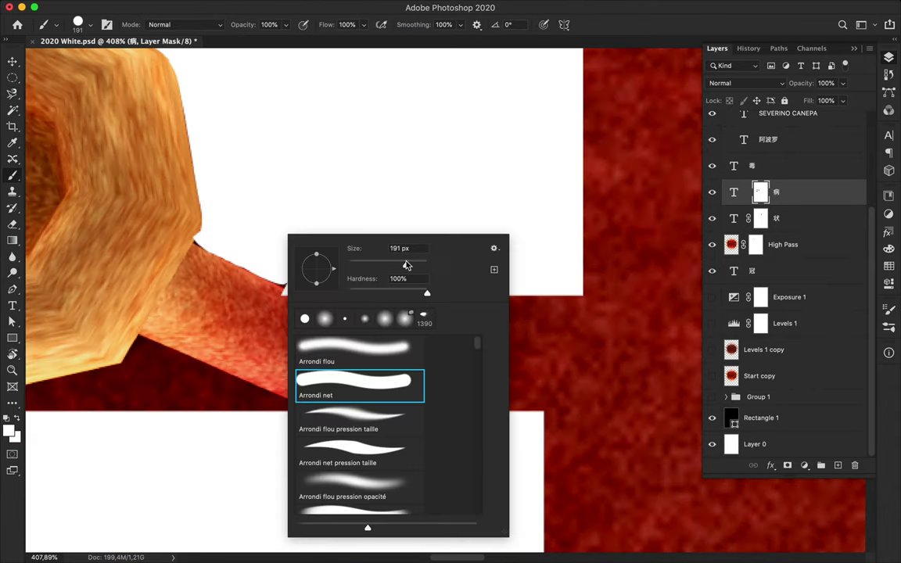
{"action": "left_click", "coordinate": [13, 421]}
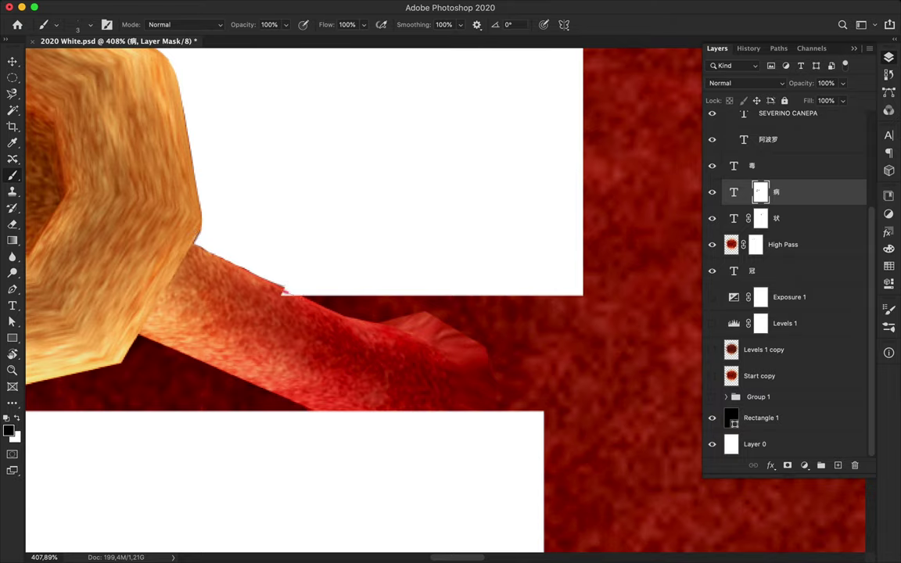
- Paint along the spike tube edges on the 病 mask to clean them up
{"action": "scroll", "coordinate": [284, 293], "scroll_direction": "up", "scroll_amount": 2}
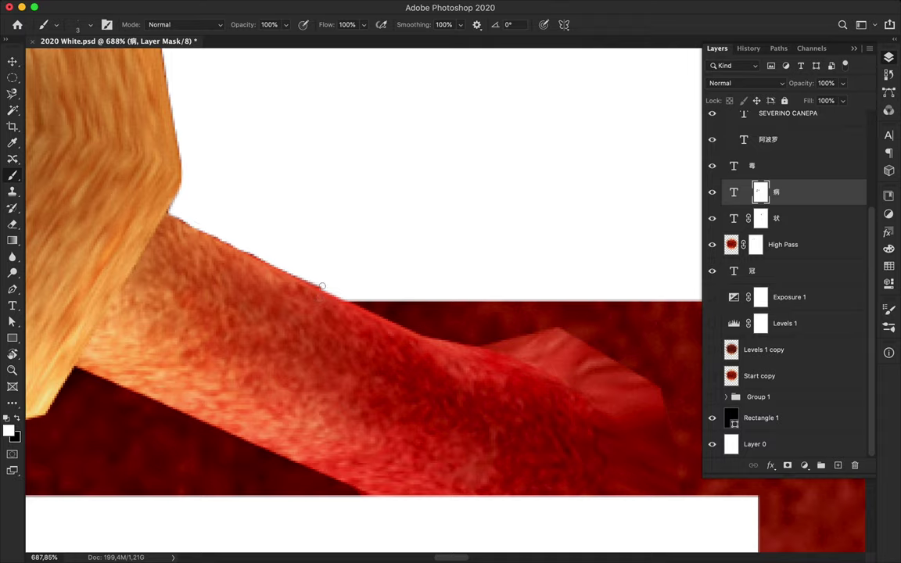
{"action": "scroll", "coordinate": [221, 236], "scroll_direction": "down", "scroll_amount": 5}
{"action": "scroll", "coordinate": [106, 245], "scroll_direction": "up", "scroll_amount": 5}
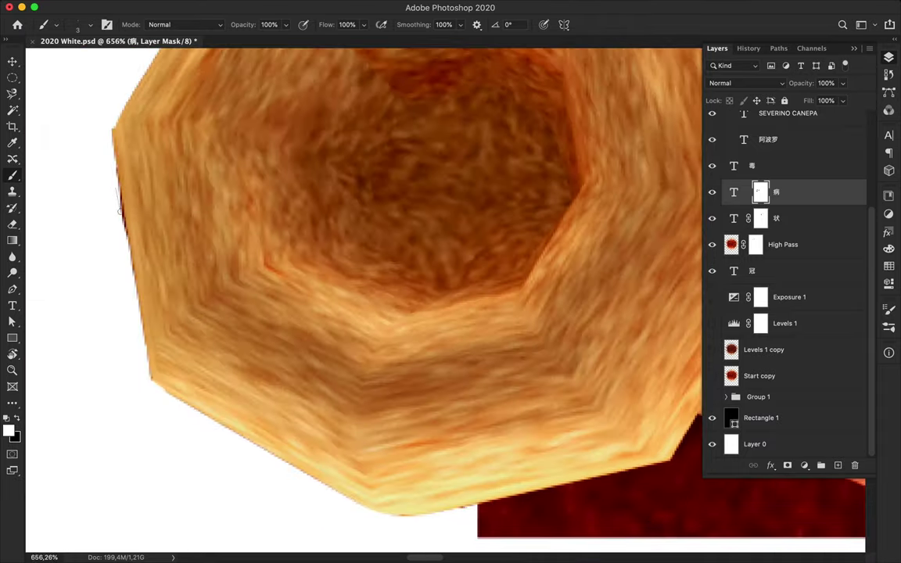
{"action": "scroll", "coordinate": [119, 218], "scroll_direction": "down", "scroll_amount": 2}
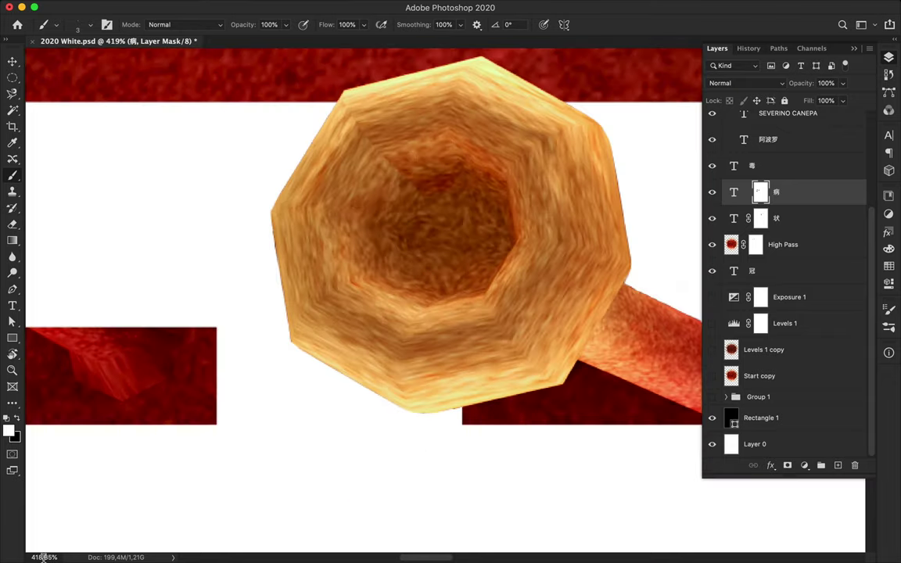
{"action": "scroll", "coordinate": [180, 289], "scroll_direction": "down", "scroll_amount": 5}
{"action": "scroll", "coordinate": [250, 362], "scroll_direction": "up", "scroll_amount": 5}
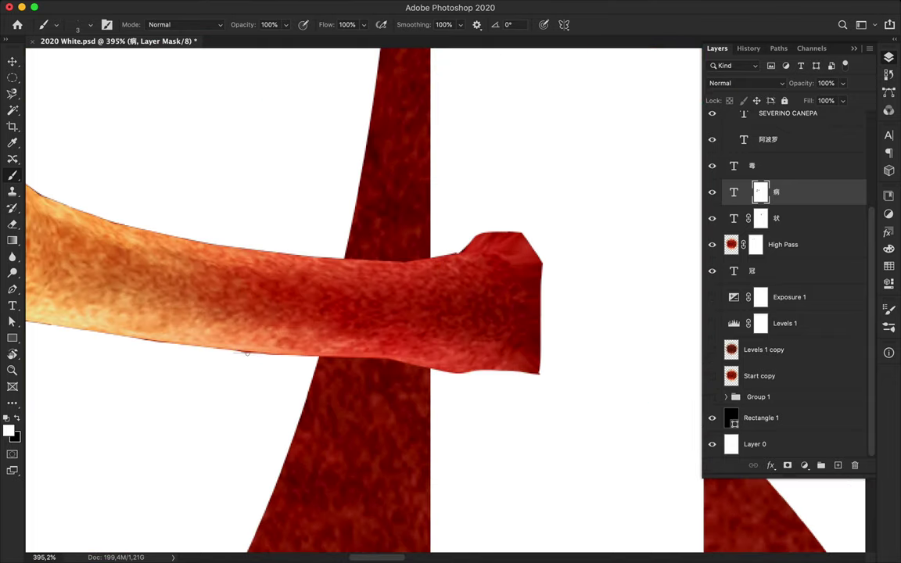
{"action": "scroll", "coordinate": [246, 354], "scroll_direction": "left", "scroll_amount": 5}
{"action": "scroll", "coordinate": [232, 213], "scroll_direction": "up", "scroll_amount": 1}
{"action": "scroll", "coordinate": [273, 254], "scroll_direction": "up", "scroll_amount": 5}
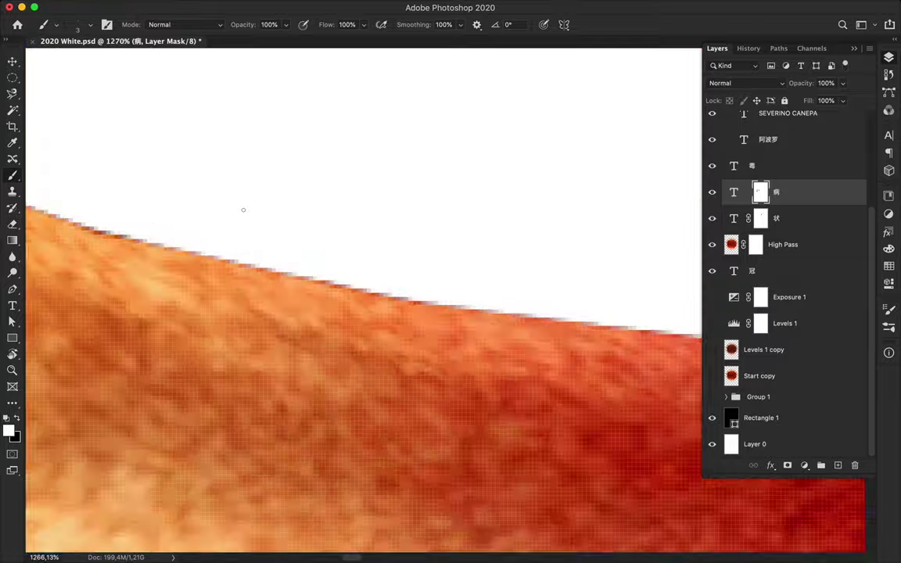
{"action": "scroll", "coordinate": [243, 207], "scroll_direction": "up", "scroll_amount": 1}
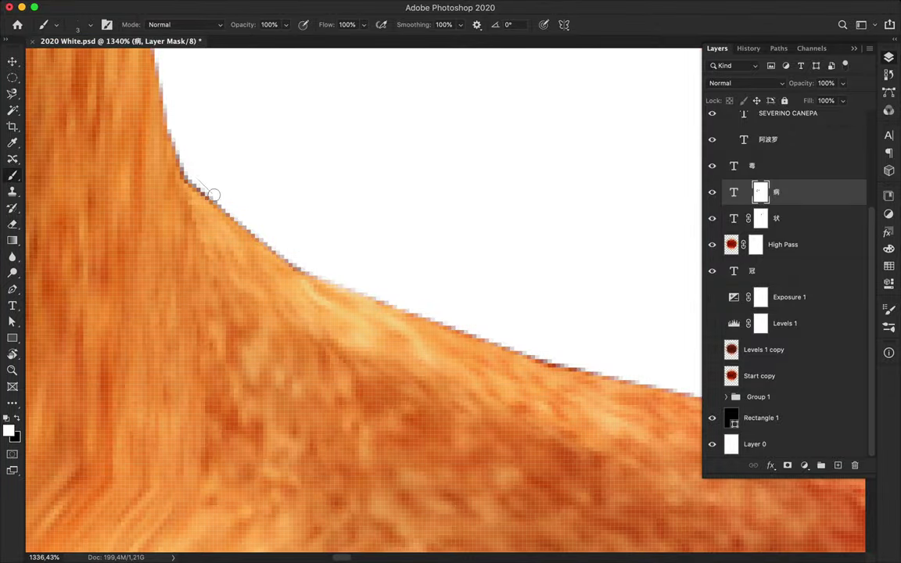
{"action": "scroll", "coordinate": [197, 181], "scroll_direction": "down", "scroll_amount": 3}
{"action": "scroll", "coordinate": [145, 117], "scroll_direction": "up", "scroll_amount": 2}
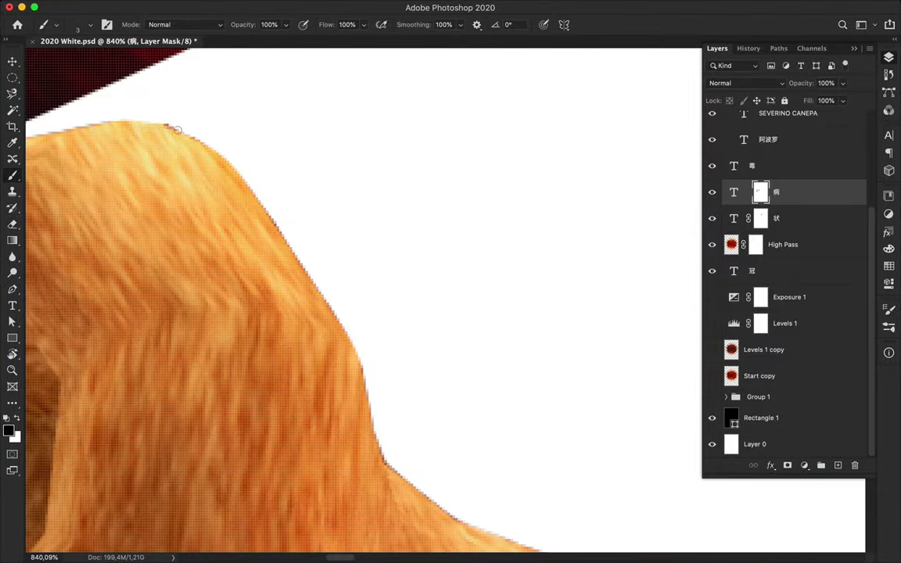
{"action": "scroll", "coordinate": [357, 217], "scroll_direction": "down", "scroll_amount": 3}
{"action": "scroll", "coordinate": [362, 225], "scroll_direction": "right", "scroll_amount": 2}
{"action": "right_click", "coordinate": [447, 254]}
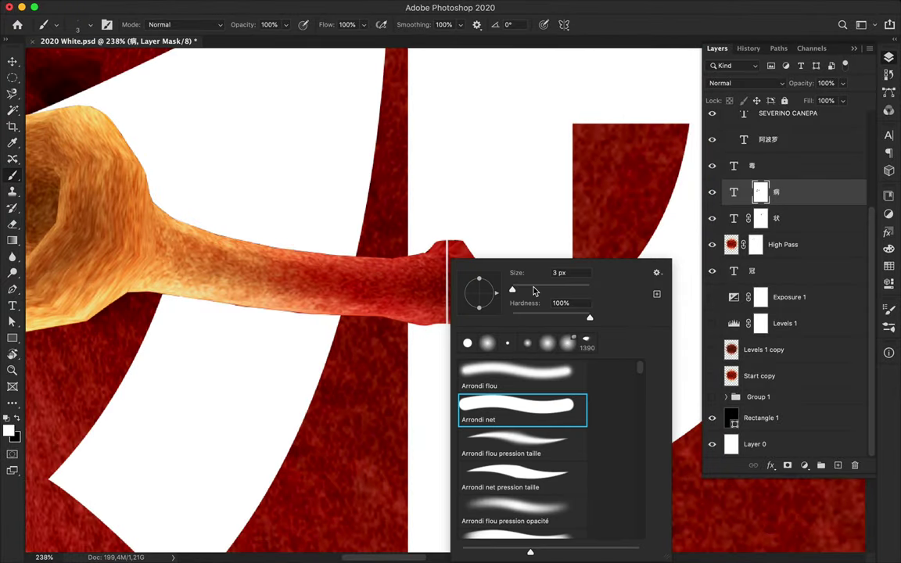
{"action": "key", "text": "Escape"}
{"action": "scroll", "coordinate": [445, 368], "scroll_direction": "down", "scroll_amount": 3}
{"action": "scroll", "coordinate": [446, 369], "scroll_direction": "down", "scroll_amount": 3}
- Select the 毒 character and begin free-transforming it to 131.24%
{"action": "key", "text": "v"}
{"action": "scroll", "coordinate": [497, 399], "scroll_direction": "up", "scroll_amount": 3}
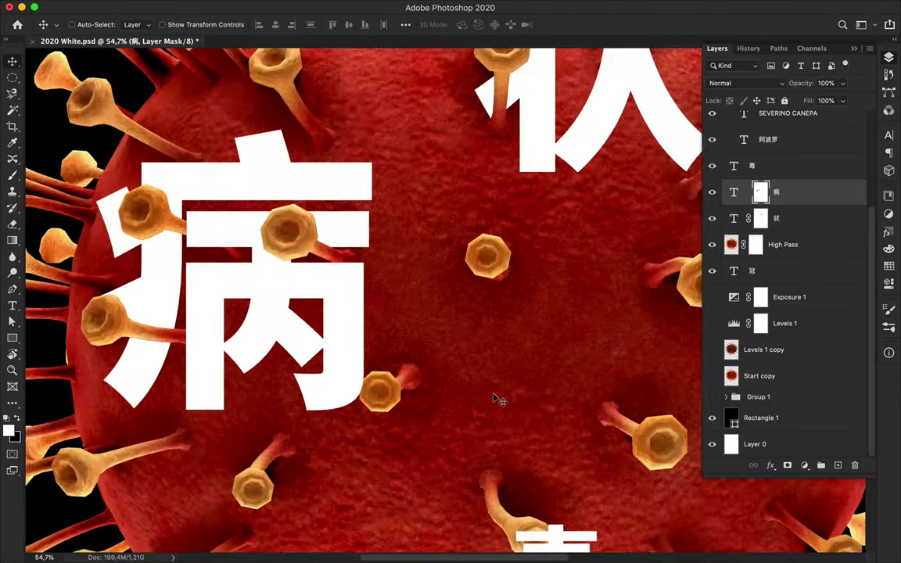
{"action": "scroll", "coordinate": [499, 397], "scroll_direction": "down", "scroll_amount": 3}
{"action": "left_click", "coordinate": [499, 396]}
{"action": "key", "text": "ctrl+t"}
- Enlarge 毒 toward the lower left and lower its fill to 50%
{"action": "scroll", "coordinate": [560, 415], "scroll_direction": "up", "scroll_amount": 2}
{"action": "scroll", "coordinate": [557, 417], "scroll_direction": "down", "scroll_amount": 5}
{"action": "scroll", "coordinate": [539, 407], "scroll_direction": "down", "scroll_amount": 1}
{"action": "left_click_drag", "start_coordinate": [496, 455], "coordinate": [483, 482]}
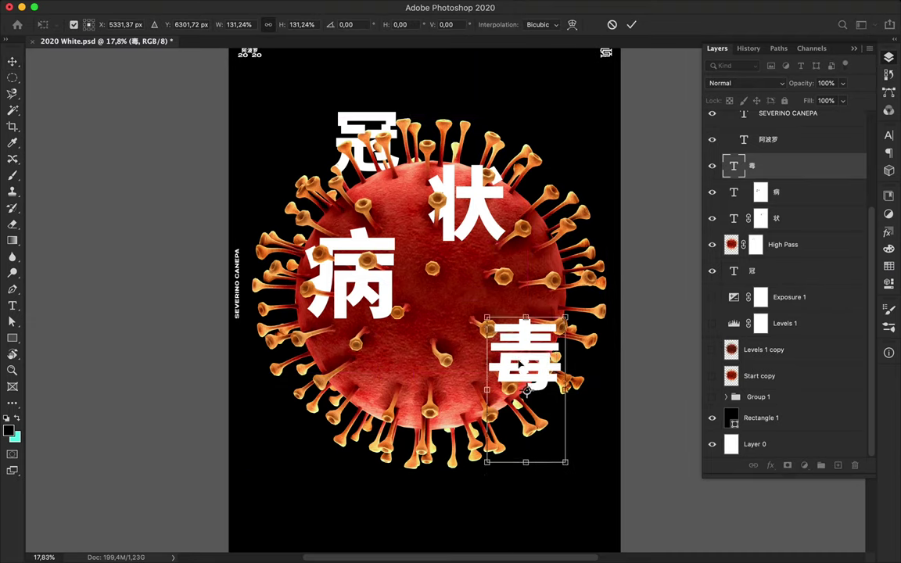
{"action": "key", "text": "Return"}
{"action": "scroll", "coordinate": [553, 412], "scroll_direction": "up", "scroll_amount": 5}
{"action": "left_click_drag", "start_coordinate": [842, 100], "coordinate": [815, 121]}
- Trace the spike stem on the High Pass layer with the Magnetic Lasso
{"action": "scroll", "coordinate": [331, 311], "scroll_direction": "up", "scroll_amount": 3}
{"action": "left_click", "coordinate": [251, 316], "text": "super"}
{"action": "scroll", "coordinate": [266, 309], "scroll_direction": "up", "scroll_amount": 1}
{"action": "key", "text": "l"}
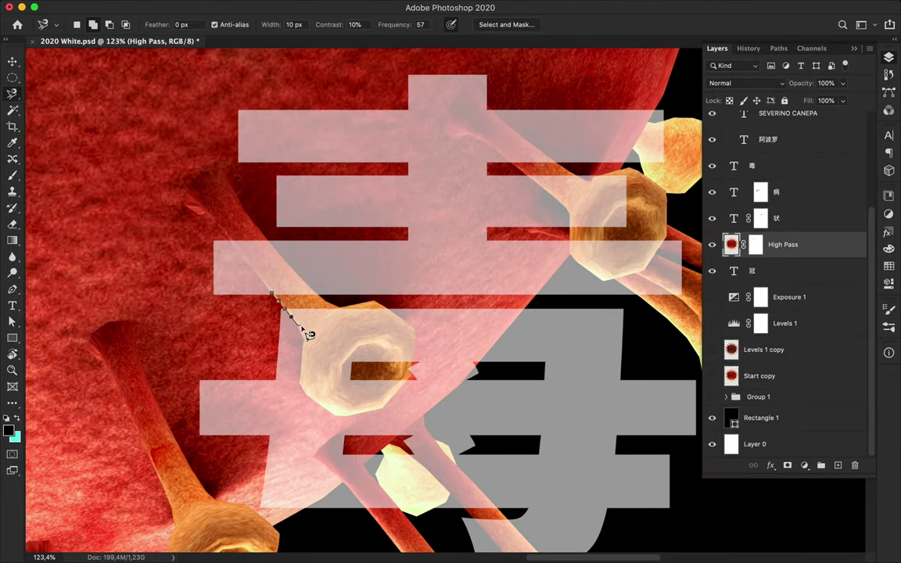
{"action": "scroll", "coordinate": [418, 379], "scroll_direction": "up", "scroll_amount": 3}
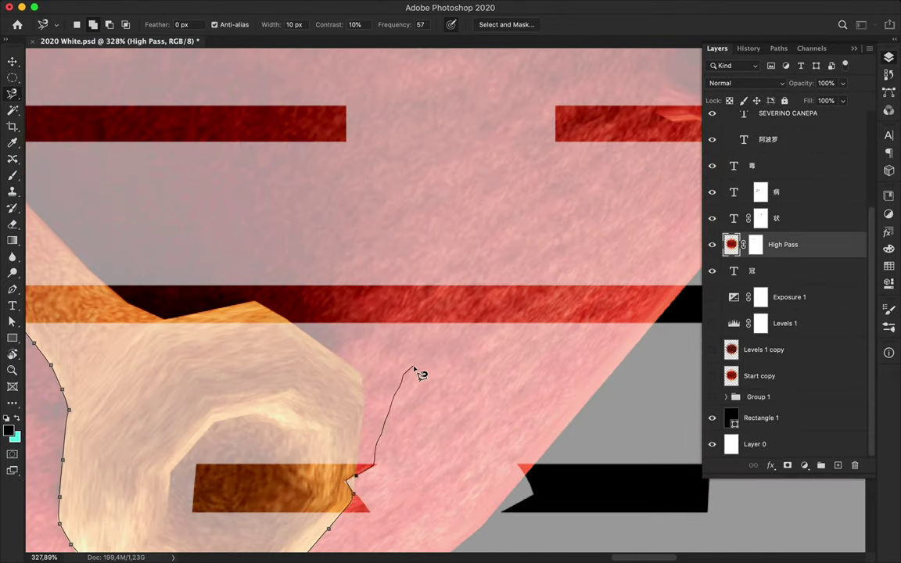
{"action": "double_click", "coordinate": [356, 486]}
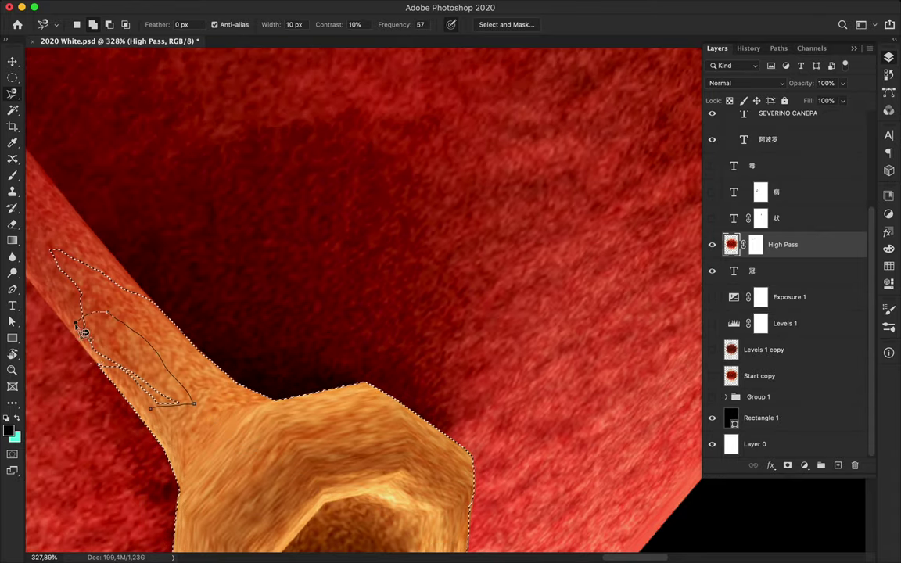
{"action": "double_click", "coordinate": [84, 328]}
{"action": "scroll", "coordinate": [381, 292], "scroll_direction": "down", "scroll_amount": 5}
{"action": "scroll", "coordinate": [782, 274], "scroll_direction": "up", "scroll_amount": 3}
- Refine the stem selection against 毒, then add a mask from it to the 毒 layer
{"action": "left_click", "coordinate": [712, 297]}
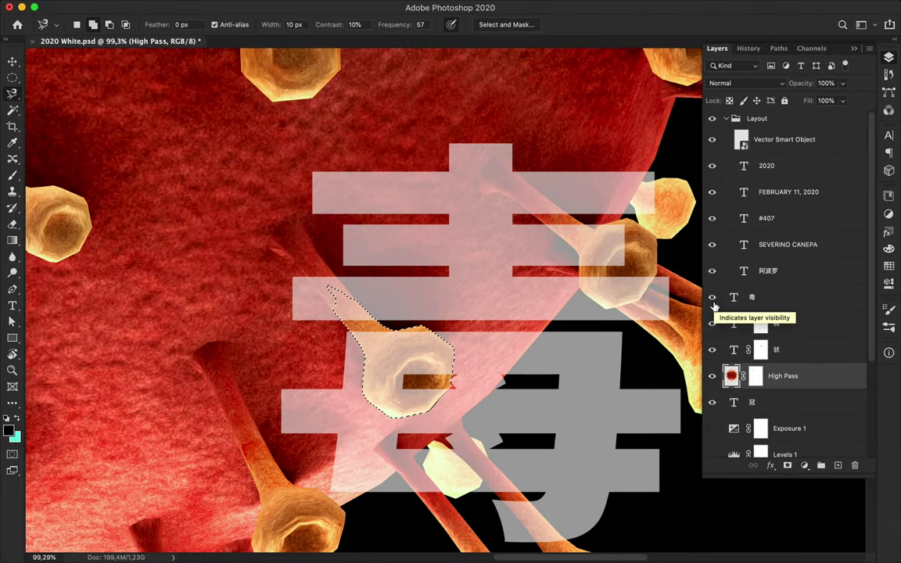
{"action": "scroll", "coordinate": [392, 290], "scroll_direction": "up", "scroll_amount": 3}
{"action": "left_click", "coordinate": [221, 251]}
{"action": "left_click", "coordinate": [712, 297]}
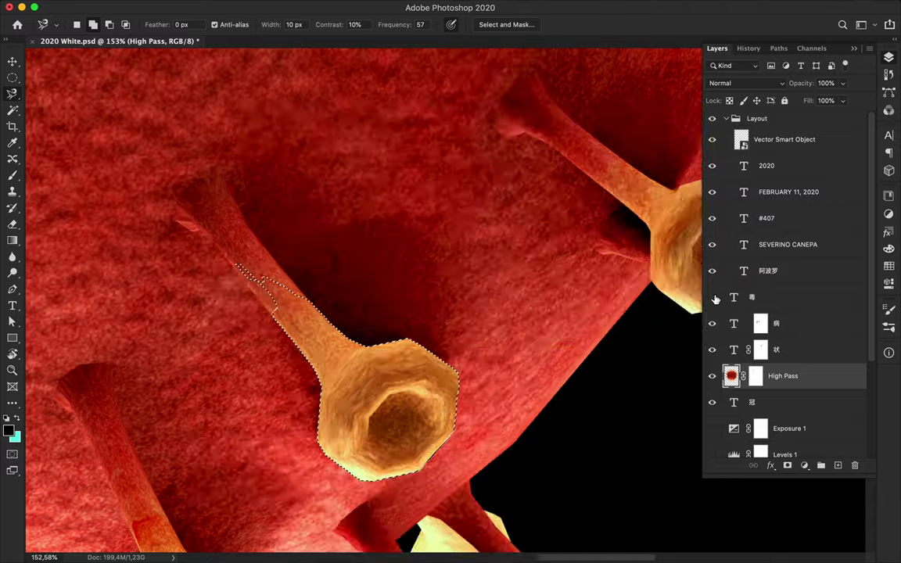
{"action": "scroll", "coordinate": [235, 298], "scroll_direction": "up", "scroll_amount": 3}
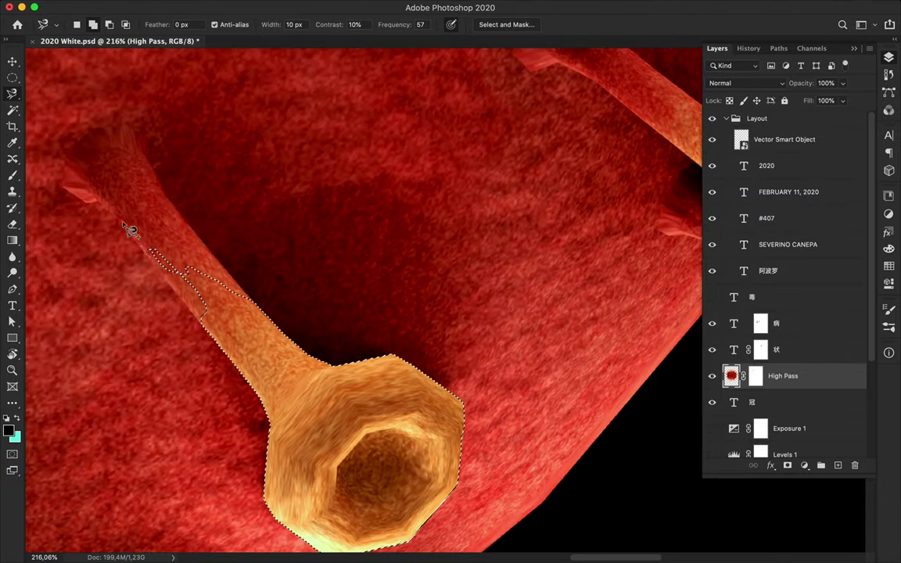
{"action": "scroll", "coordinate": [132, 235], "scroll_direction": "up", "scroll_amount": 3}
{"action": "scroll", "coordinate": [202, 291], "scroll_direction": "down", "scroll_amount": 3}
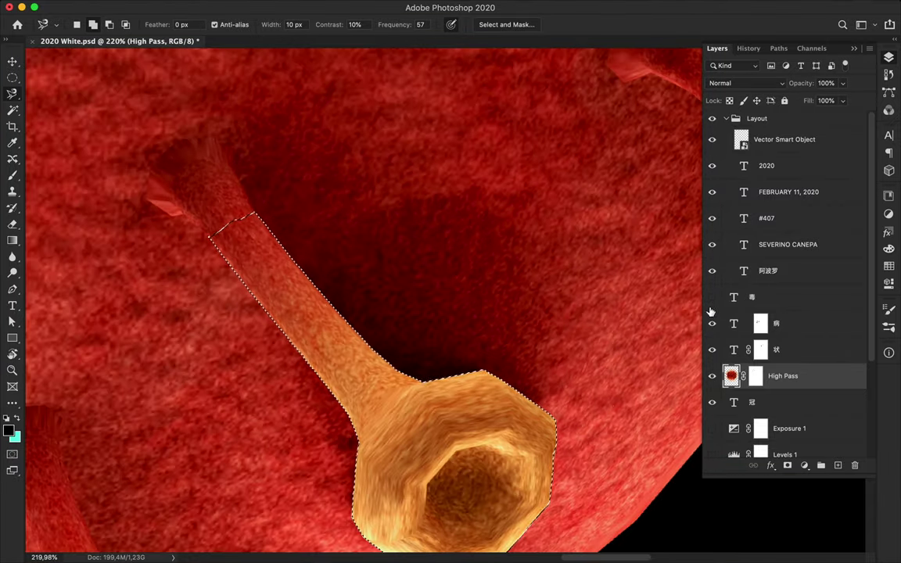
{"action": "scroll", "coordinate": [313, 312], "scroll_direction": "down", "scroll_amount": 3}
{"action": "left_click", "coordinate": [712, 297]}
{"action": "left_click", "coordinate": [782, 297]}
{"action": "left_click", "coordinate": [787, 465], "text": "alt"}
{"action": "scroll", "coordinate": [490, 428], "scroll_direction": "up", "scroll_amount": 5}
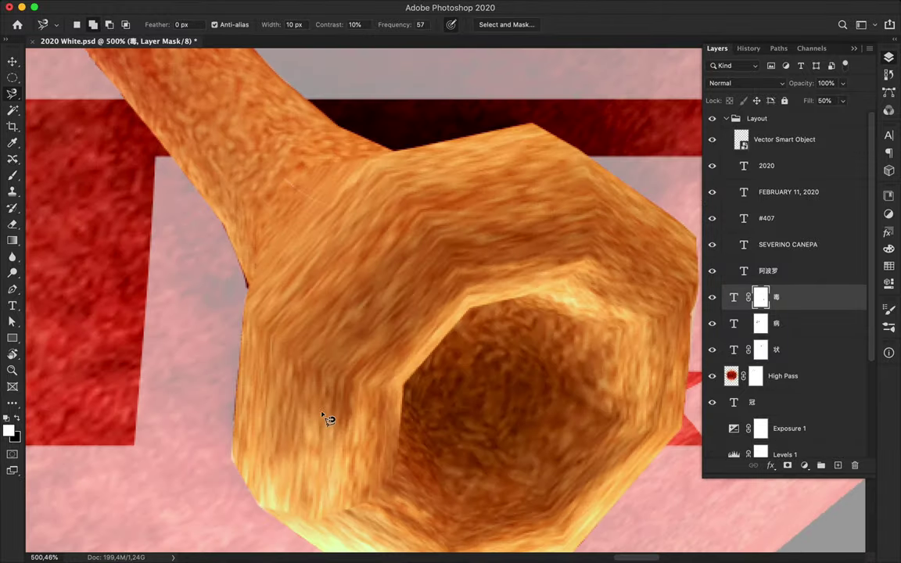
- Paint on the 毒 mask around the spike head with a 3 px brush
{"action": "key", "text": "b"}
{"action": "right_click", "coordinate": [218, 289]}
{"action": "left_click_drag", "start_coordinate": [288, 292], "coordinate": [284, 292]}
{"action": "key", "text": "Return"}
{"action": "scroll", "coordinate": [212, 259], "scroll_direction": "up", "scroll_amount": 2}
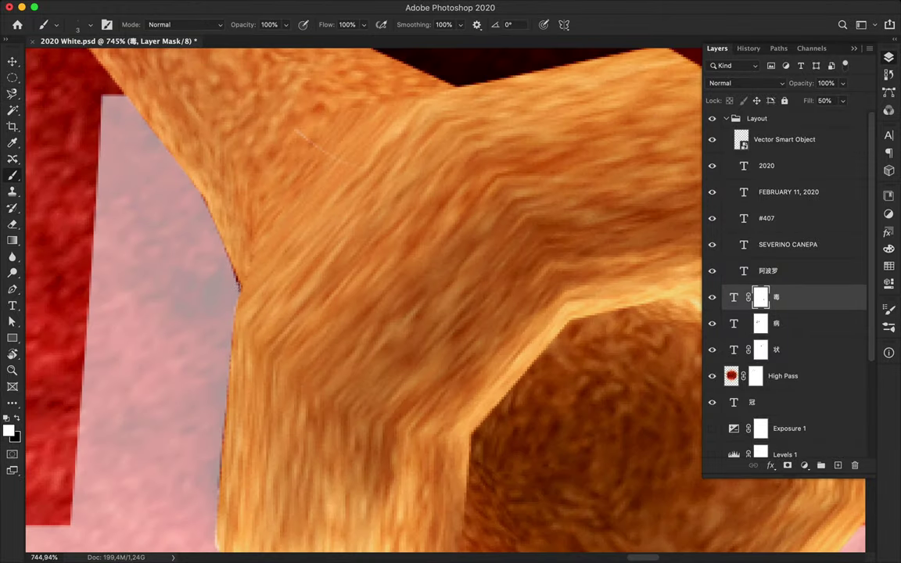
{"action": "scroll", "coordinate": [234, 262], "scroll_direction": "up", "scroll_amount": 2}
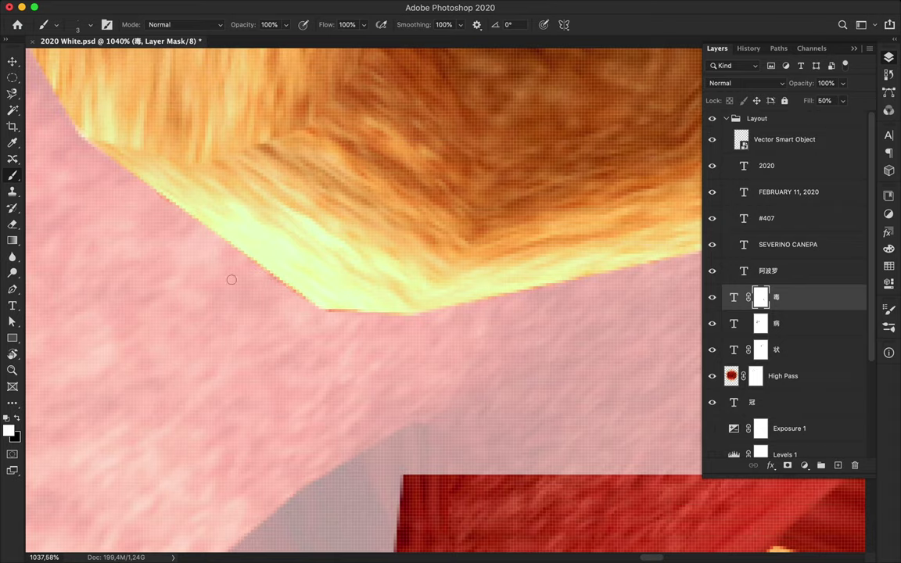
{"action": "scroll", "coordinate": [416, 328], "scroll_direction": "down", "scroll_amount": 2}
{"action": "scroll", "coordinate": [416, 328], "scroll_direction": "down", "scroll_amount": 5}
{"action": "scroll", "coordinate": [417, 327], "scroll_direction": "right", "scroll_amount": 1}
{"action": "scroll", "coordinate": [416, 328], "scroll_direction": "up", "scroll_amount": 3}
- Hide the 毒 character and make the High Pass virus layer active for erasing
{"action": "key", "text": "l"}
{"action": "left_click", "coordinate": [712, 297]}
{"action": "left_click", "coordinate": [782, 375]}
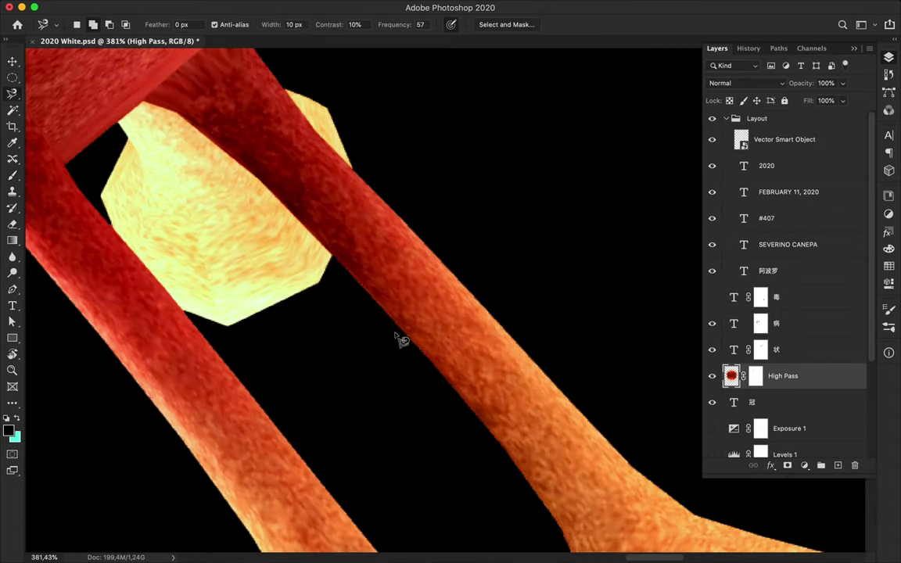
{"action": "scroll", "coordinate": [432, 292], "scroll_direction": "up", "scroll_amount": 1}
{"action": "scroll", "coordinate": [408, 275], "scroll_direction": "down", "scroll_amount": 1}
{"action": "key", "text": "e"}
{"action": "scroll", "coordinate": [296, 195], "scroll_direction": "up", "scroll_amount": 3}
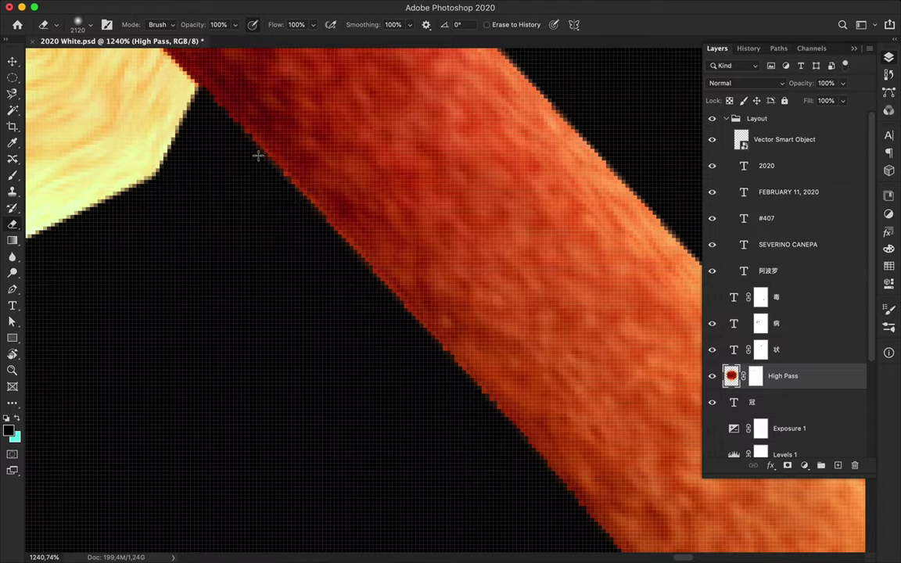
{"action": "scroll", "coordinate": [295, 195], "scroll_direction": "up", "scroll_amount": 1}
- Erase stray fringe pixels along the first stem's edges on the High Pass layer
{"action": "right_click", "coordinate": [296, 194]}
{"action": "key", "text": "Escape"}
{"action": "scroll", "coordinate": [236, 141], "scroll_direction": "down", "scroll_amount": 2}
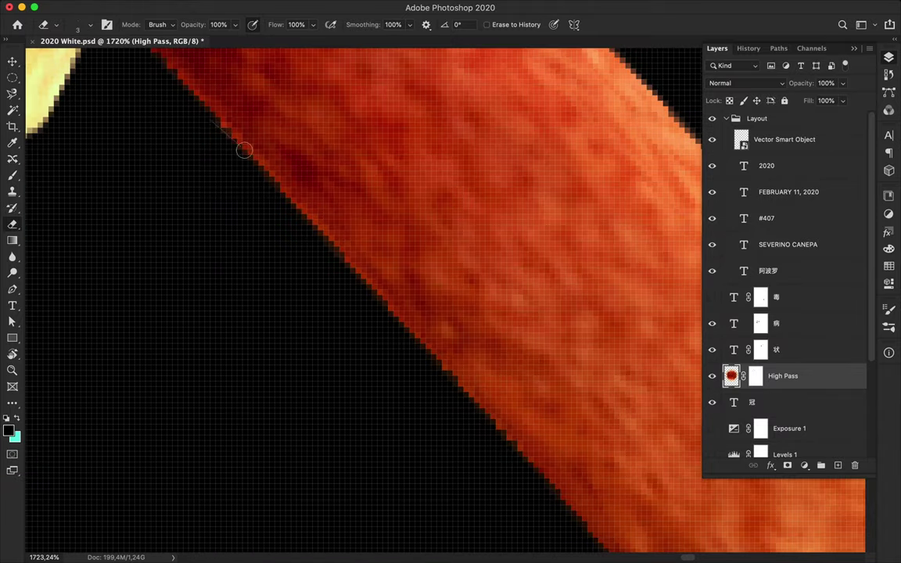
{"action": "scroll", "coordinate": [219, 105], "scroll_direction": "down", "scroll_amount": 1}
{"action": "scroll", "coordinate": [408, 309], "scroll_direction": "down", "scroll_amount": 3}
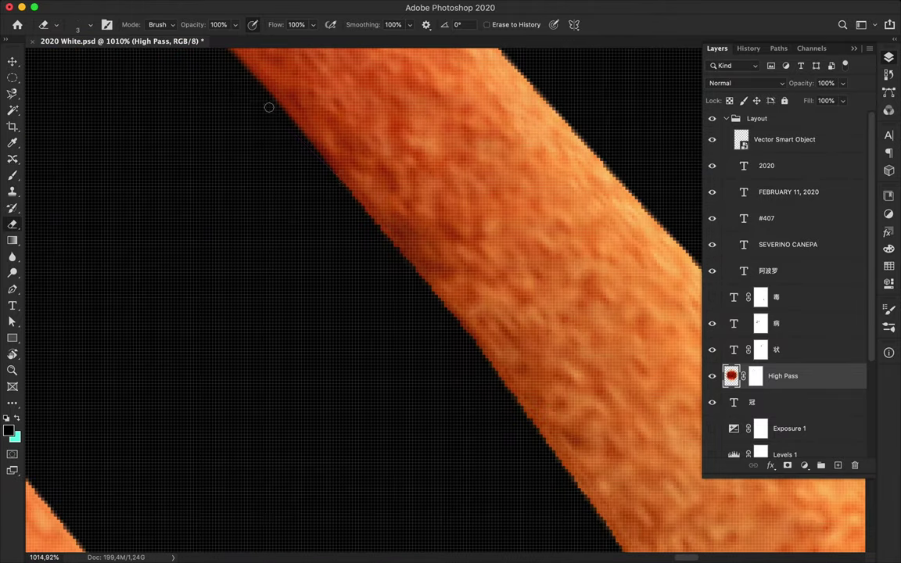
{"action": "scroll", "coordinate": [484, 361], "scroll_direction": "down", "scroll_amount": 2}
{"action": "scroll", "coordinate": [537, 428], "scroll_direction": "down", "scroll_amount": 5}
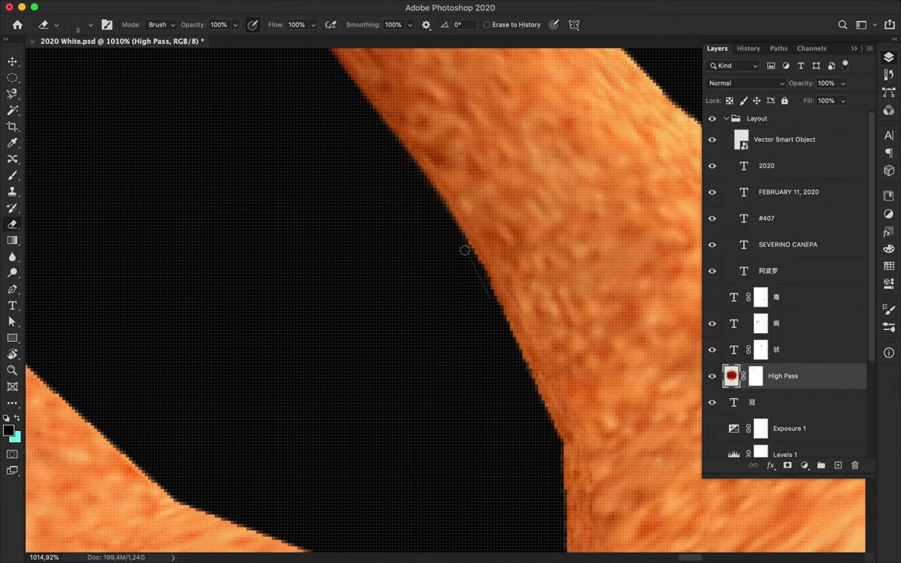
{"action": "scroll", "coordinate": [546, 408], "scroll_direction": "down", "scroll_amount": 5}
{"action": "scroll", "coordinate": [539, 392], "scroll_direction": "down", "scroll_amount": 3}
- Erase fringe along the next stem edge, then show 毒 again
{"action": "right_click", "coordinate": [546, 376]}
{"action": "key", "text": "Escape"}
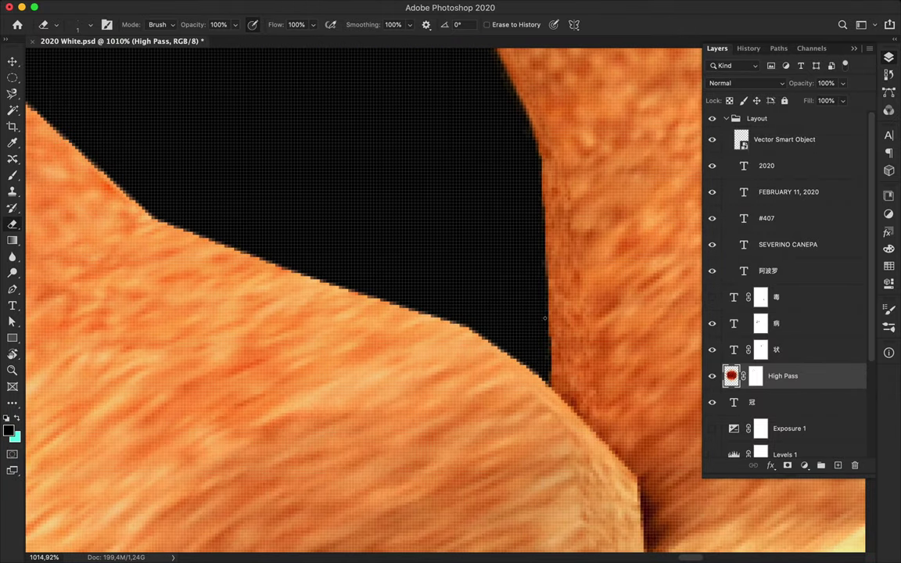
{"action": "scroll", "coordinate": [545, 319], "scroll_direction": "down", "scroll_amount": 5}
{"action": "scroll", "coordinate": [545, 328], "scroll_direction": "down", "scroll_amount": 3}
{"action": "key", "text": "v"}
{"action": "scroll", "coordinate": [545, 328], "scroll_direction": "up", "scroll_amount": 1}
{"action": "left_click", "coordinate": [712, 297]}
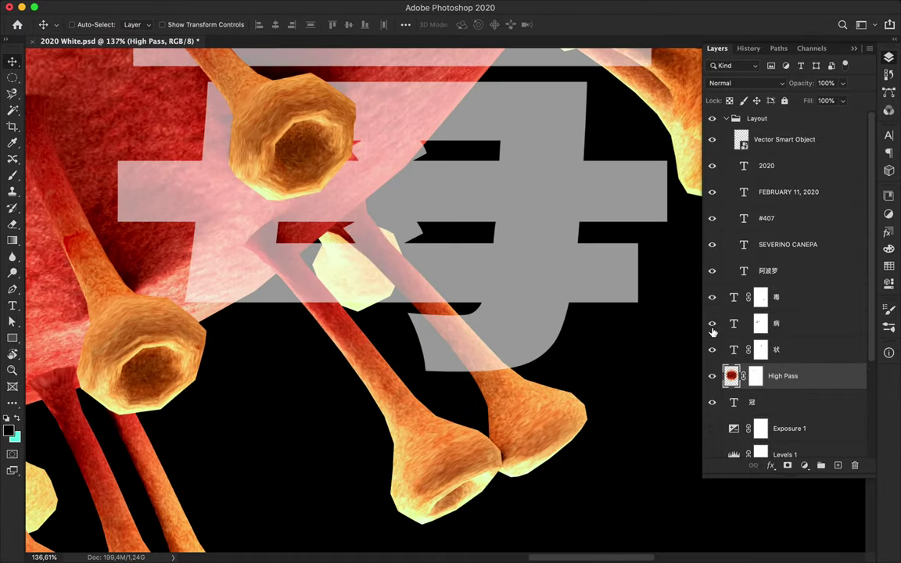
- Hide 毒 and magnetic-lasso the second stem on the High Pass layer
{"action": "key", "text": "l"}
{"action": "left_click", "coordinate": [712, 297]}
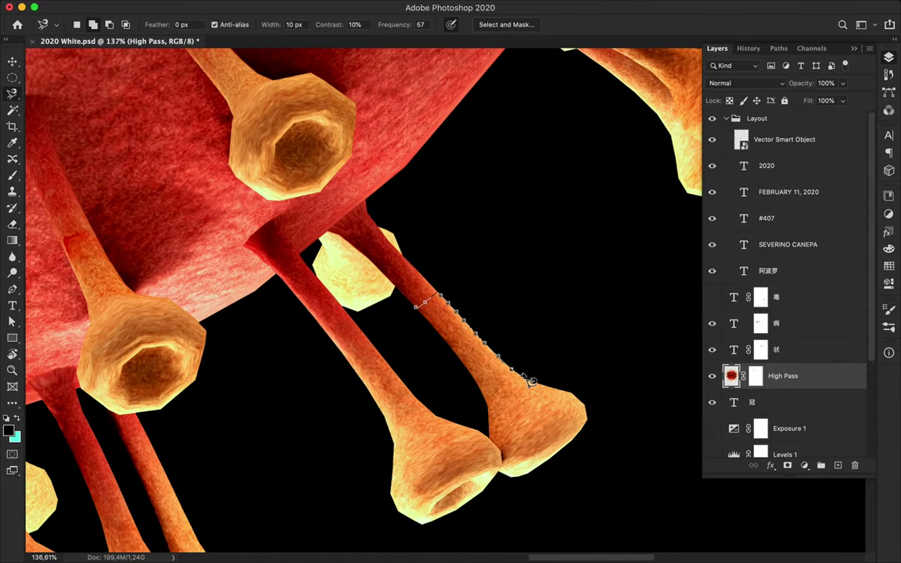
{"action": "double_click", "coordinate": [423, 321]}
{"action": "scroll", "coordinate": [424, 321], "scroll_direction": "down", "scroll_amount": 2}
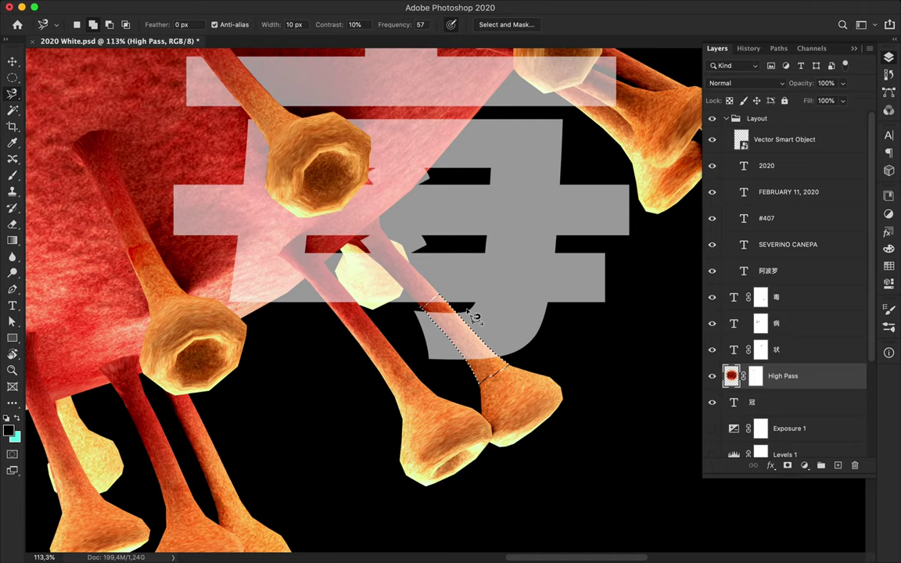
{"action": "key", "text": "e"}
{"action": "right_click", "coordinate": [414, 307]}
{"action": "key", "text": "Escape"}
- Paint the selected stem out of the 毒 layer mask
{"action": "left_click", "coordinate": [761, 297]}
{"action": "key", "text": "b"}
{"action": "right_click", "coordinate": [454, 251]}
{"action": "key", "text": "Escape"}
{"action": "key", "text": "l"}
{"action": "scroll", "coordinate": [448, 329], "scroll_direction": "up", "scroll_amount": 3}
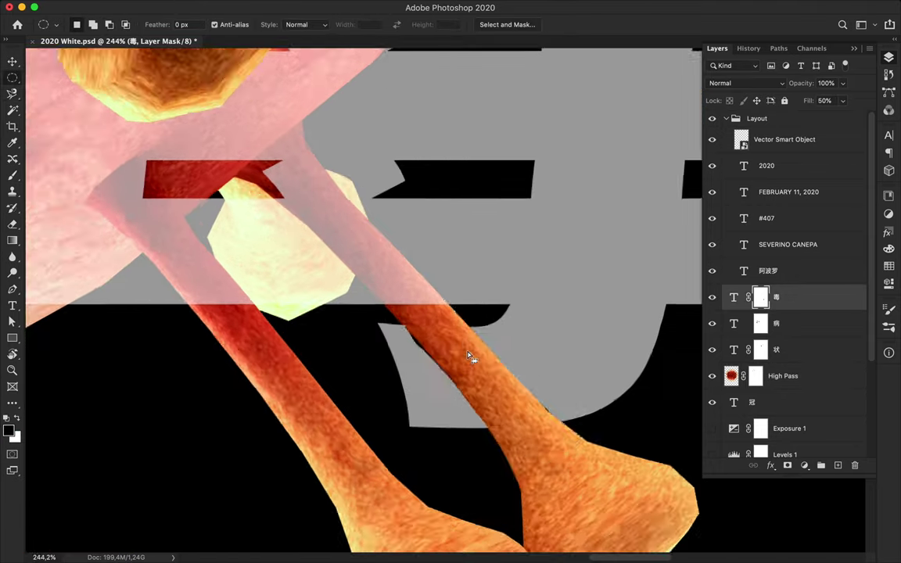
{"action": "scroll", "coordinate": [469, 356], "scroll_direction": "up", "scroll_amount": 1}
{"action": "left_click", "coordinate": [379, 318]}
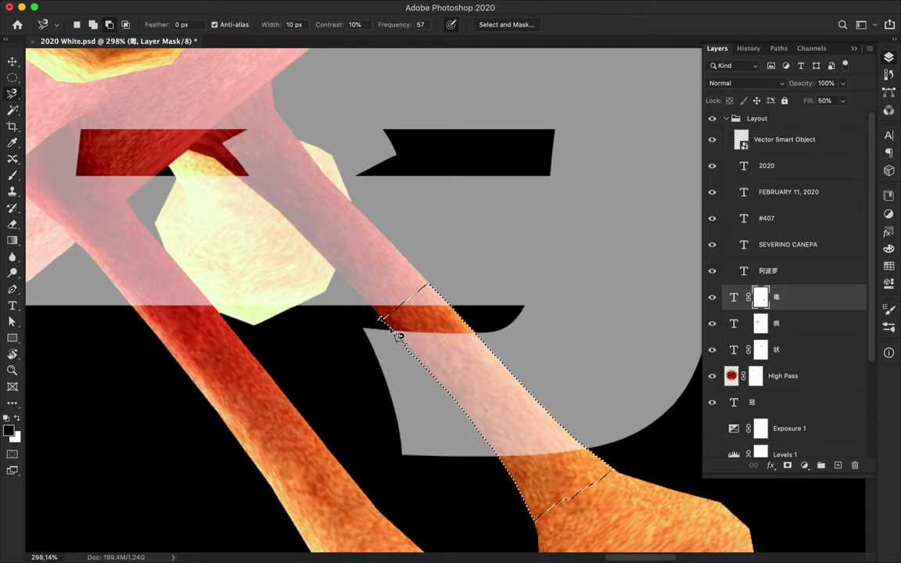
{"action": "key", "text": "b"}
{"action": "scroll", "coordinate": [446, 388], "scroll_direction": "down", "scroll_amount": 1}
{"action": "left_click_drag", "start_coordinate": [513, 363], "coordinate": [463, 324]}
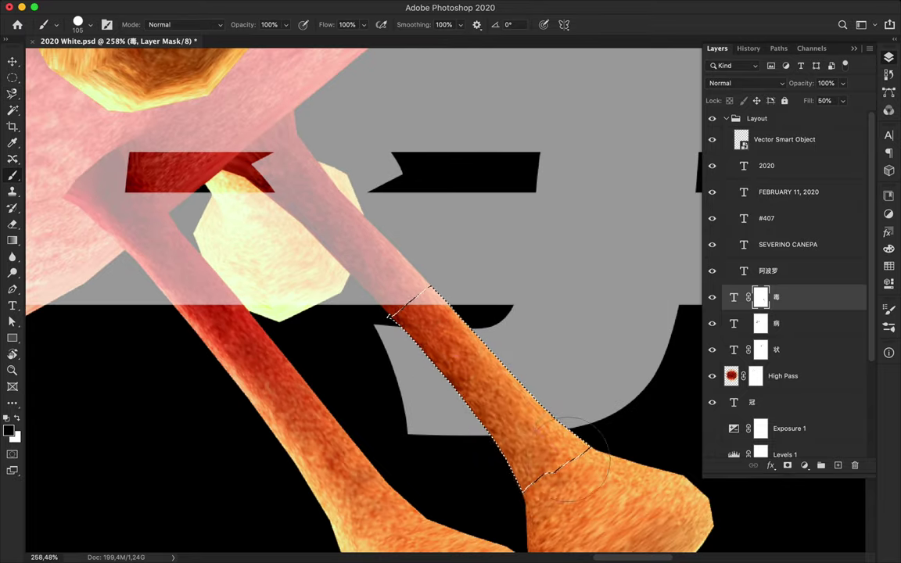
{"action": "scroll", "coordinate": [465, 319], "scroll_direction": "down", "scroll_amount": 7}
- Set the brush back to 3 px while inspecting the spike head
{"action": "key", "text": "m"}
{"action": "scroll", "coordinate": [450, 325], "scroll_direction": "up", "scroll_amount": 4}
{"action": "scroll", "coordinate": [458, 305], "scroll_direction": "up", "scroll_amount": 10}
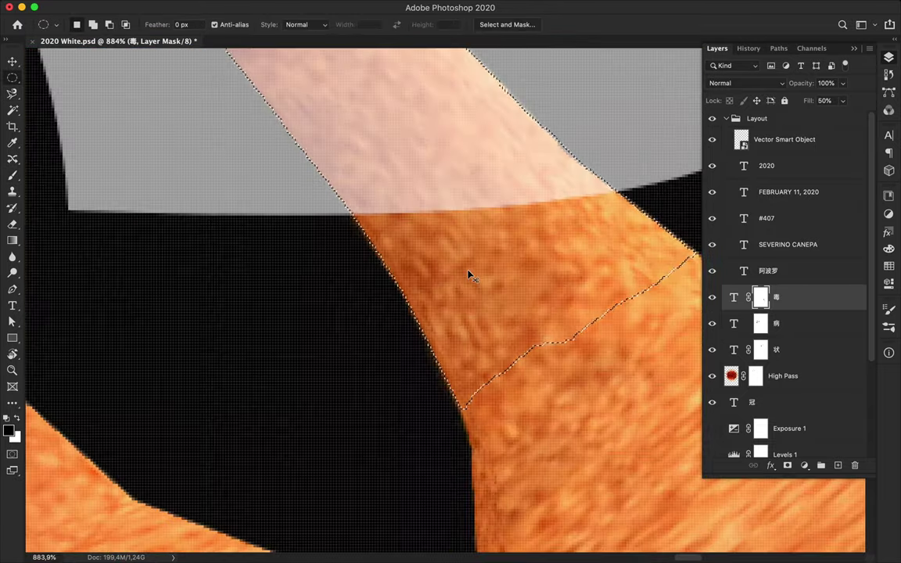
{"action": "scroll", "coordinate": [594, 227], "scroll_direction": "up", "scroll_amount": 1}
{"action": "key", "text": "b"}
{"action": "right_click", "coordinate": [552, 206]}
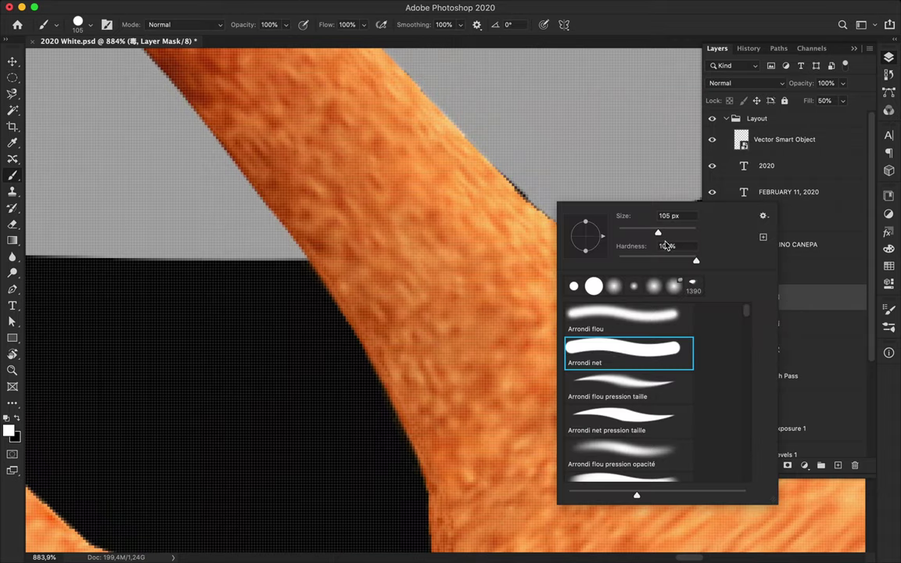
{"action": "key", "text": "Return"}
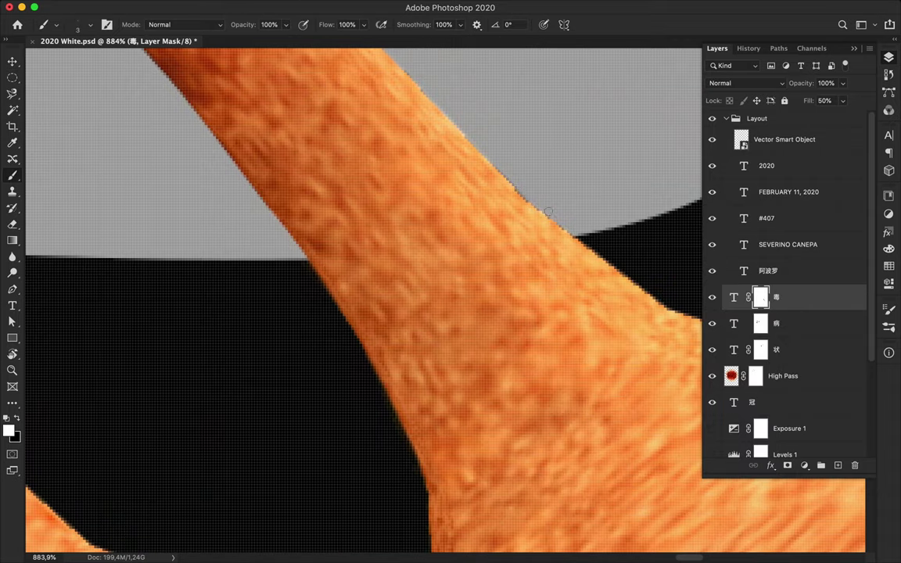
{"action": "scroll", "coordinate": [531, 200], "scroll_direction": "up", "scroll_amount": 3}
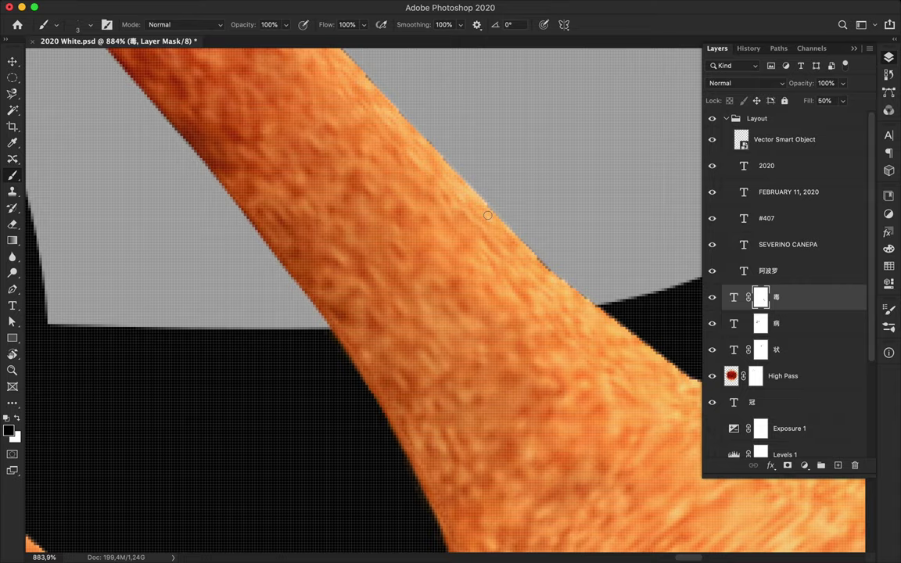
{"action": "scroll", "coordinate": [471, 201], "scroll_direction": "down", "scroll_amount": 3}
{"action": "scroll", "coordinate": [471, 201], "scroll_direction": "down", "scroll_amount": 5}
{"action": "scroll", "coordinate": [471, 201], "scroll_direction": "up", "scroll_amount": 4}
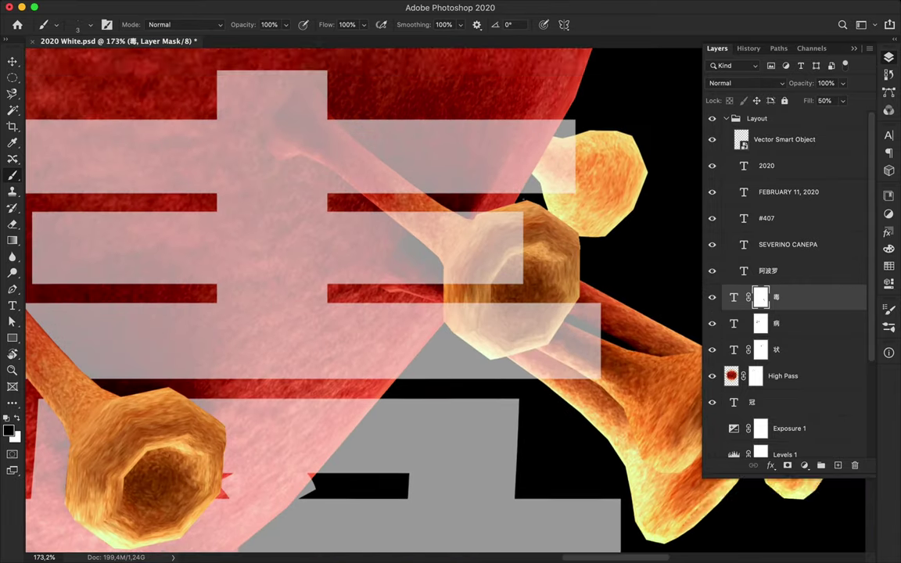
- Magnetic-lasso the crossing spike on the hidden-毒 High Pass layer, then target the 毒 mask
{"action": "left_click", "coordinate": [712, 298]}
{"action": "left_click", "coordinate": [783, 376]}
{"action": "key", "text": "l"}
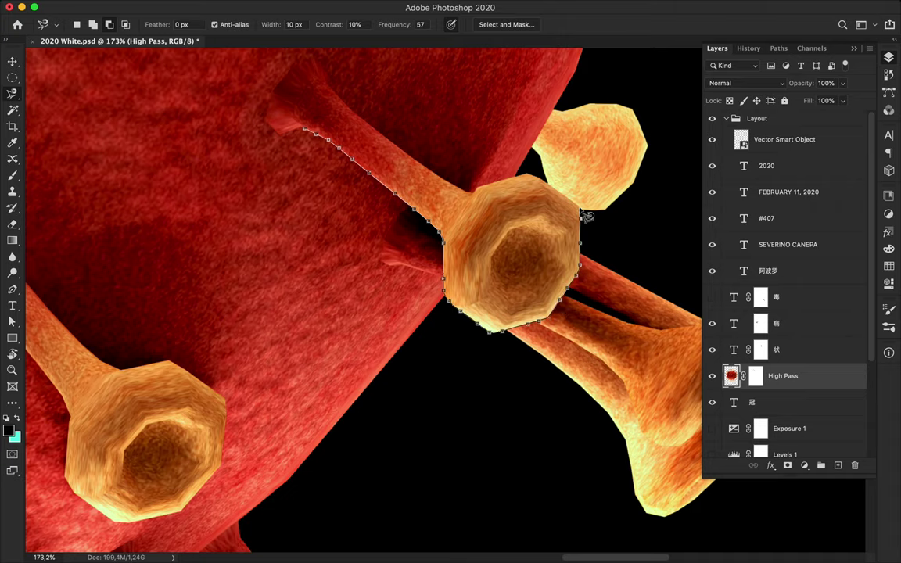
{"action": "left_click", "coordinate": [305, 129]}
{"action": "left_click", "coordinate": [760, 298]}
{"action": "left_click", "coordinate": [712, 298]}
- Set a 150 px brush to paint the spike out of the 毒 mask
{"action": "key", "text": "b"}
{"action": "right_click", "coordinate": [504, 222]}
{"action": "left_click", "coordinate": [612, 233]}
{"action": "type", "text": "150"}
{"action": "key", "text": "Return"}
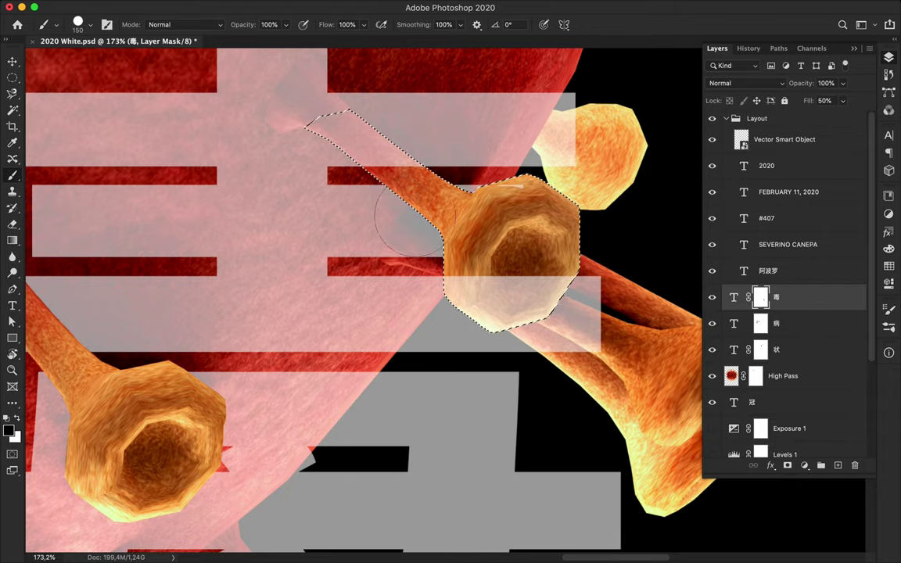
- Deselect the spike, hide the mask overlay, and restore the 毒 fill to 100%
{"action": "key", "text": "ctrl+d"}
{"action": "key", "text": "backslash"}
{"action": "key", "text": "ctrl+0"}
{"action": "key", "text": "m"}
{"action": "key", "text": "shift+0"}
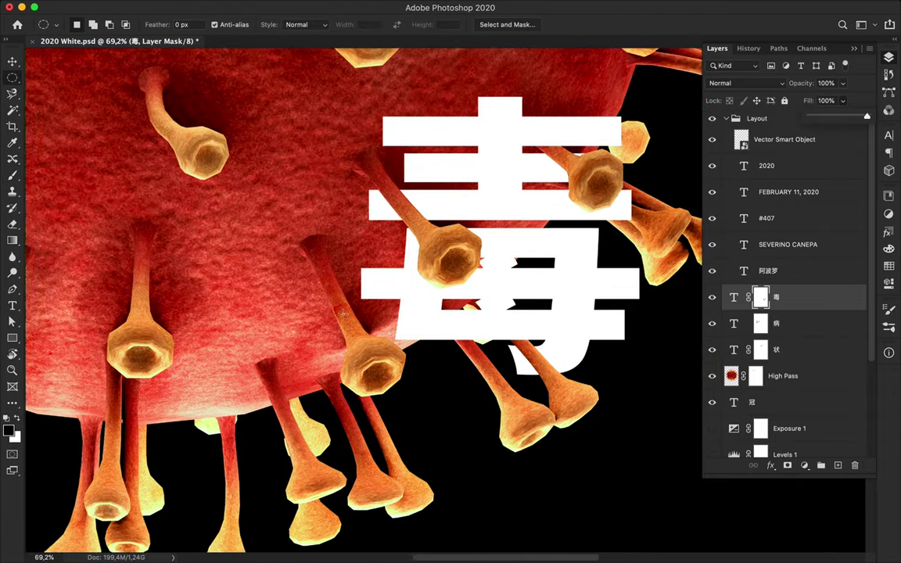
{"action": "scroll", "coordinate": [342, 313], "scroll_direction": "left", "scroll_amount": 3}
{"action": "scroll", "coordinate": [342, 313], "scroll_direction": "down", "scroll_amount": 5}
{"action": "key", "text": "v"}
{"action": "scroll", "coordinate": [225, 191], "scroll_direction": "up", "scroll_amount": 3}
{"action": "scroll", "coordinate": [225, 191], "scroll_direction": "down", "scroll_amount": 3}
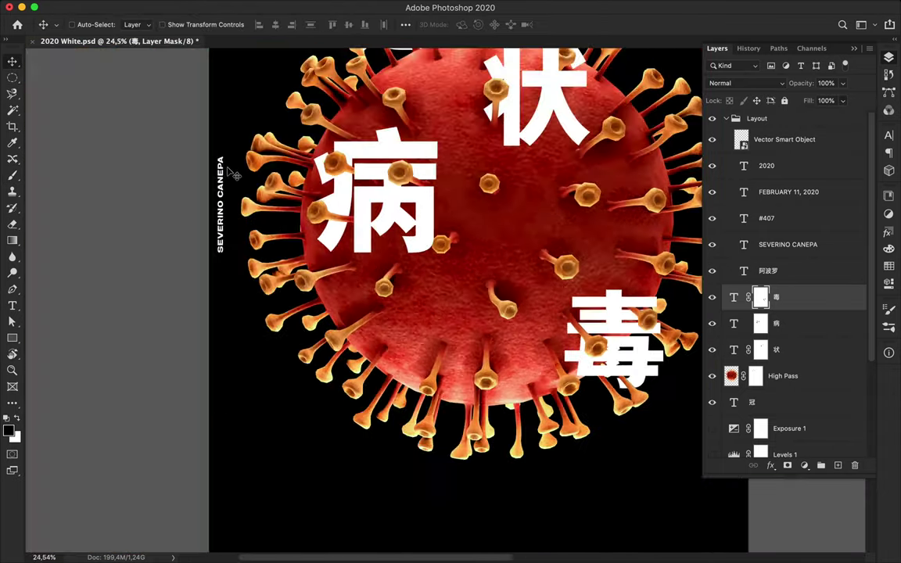
- Duplicate the 病 layer and delete the copy's layer mask
{"action": "scroll", "coordinate": [232, 173], "scroll_direction": "down", "scroll_amount": 2}
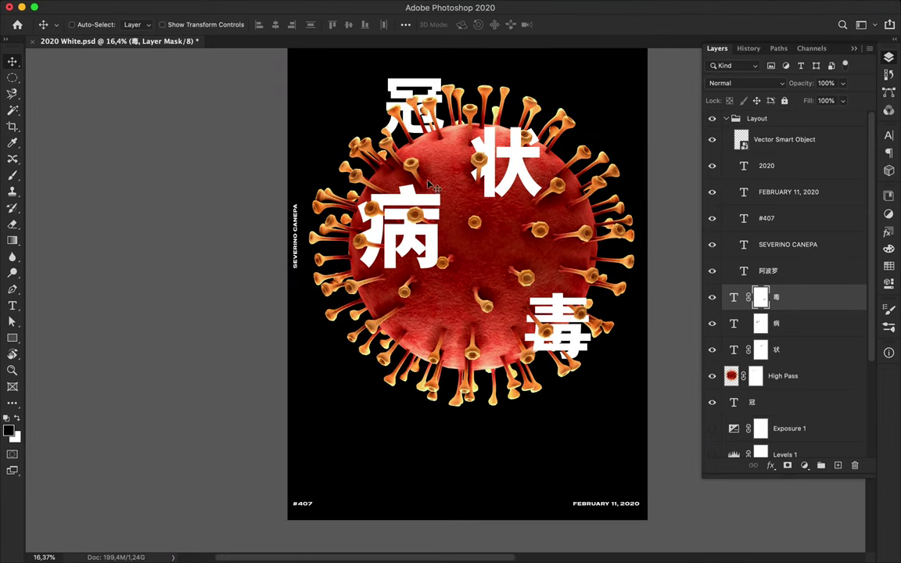
{"action": "scroll", "coordinate": [430, 309], "scroll_direction": "up", "scroll_amount": 2}
{"action": "scroll", "coordinate": [432, 309], "scroll_direction": "up", "scroll_amount": 2}
{"action": "left_click", "coordinate": [760, 323]}
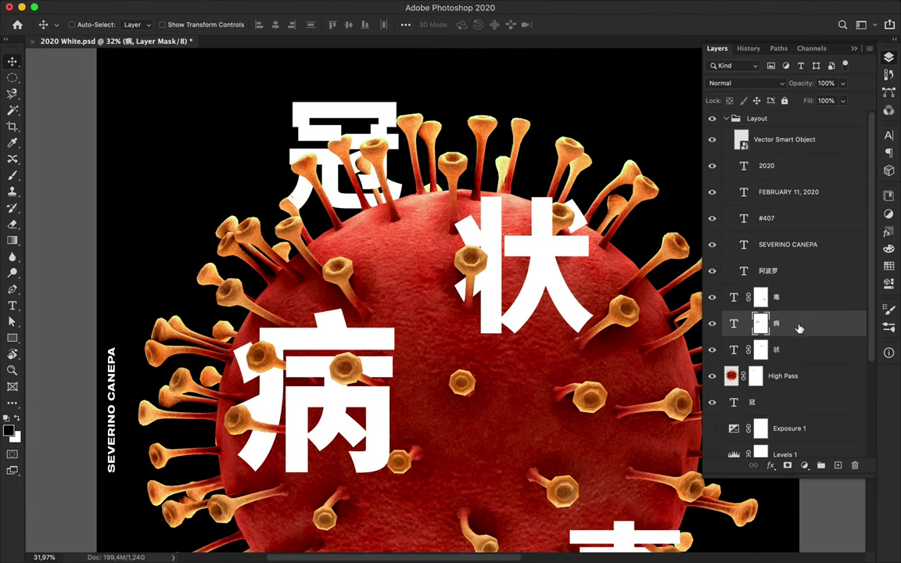
{"action": "left_click_drag", "start_coordinate": [774, 323], "coordinate": [775, 338]}
{"action": "key", "text": "Delete"}
{"action": "key", "text": "Return"}
- Set the 病 copy's text colour to dark red #420000
{"action": "key", "text": "t"}
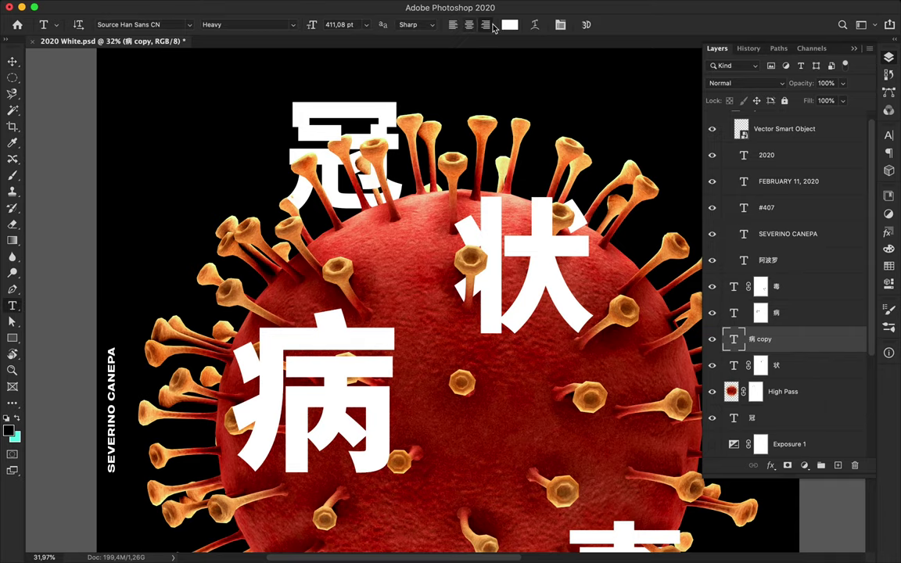
{"action": "left_click", "coordinate": [458, 24]}
{"action": "left_click", "coordinate": [480, 402]}
{"action": "left_click", "coordinate": [341, 512]}
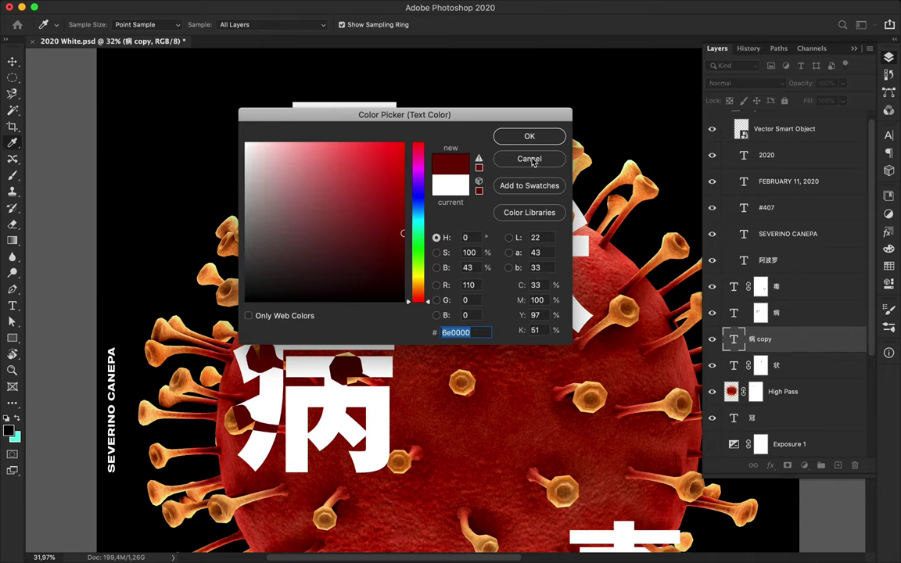
{"action": "left_click", "coordinate": [530, 160]}
{"action": "left_click", "coordinate": [510, 24]}
{"action": "left_click", "coordinate": [339, 510]}
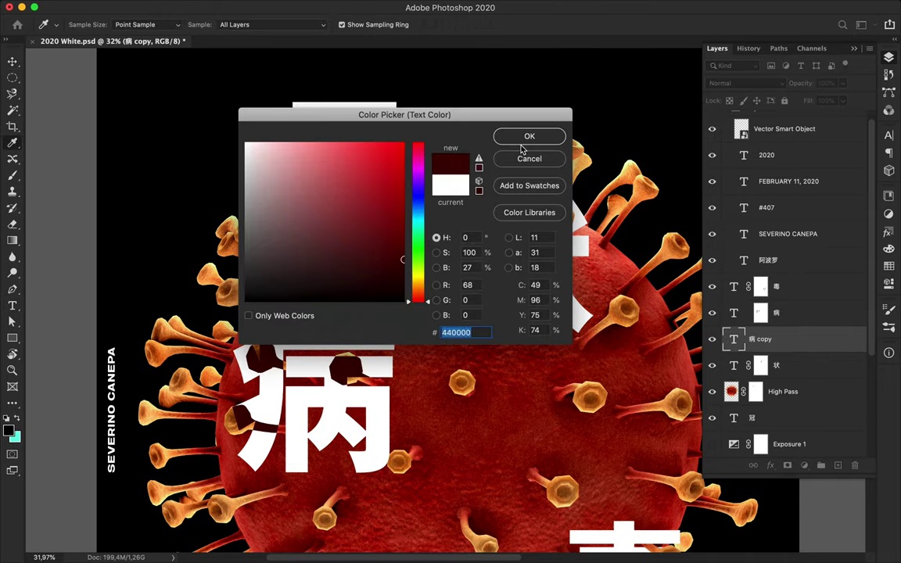
{"action": "left_click", "coordinate": [509, 159]}
- Apply a 4.5 px Gaussian Blur smart filter and move the shadow below 状
{"action": "key", "text": "v"}
{"action": "left_click", "coordinate": [318, 8]}
{"action": "left_click", "coordinate": [517, 201]}
{"action": "left_click", "coordinate": [542, 193]}
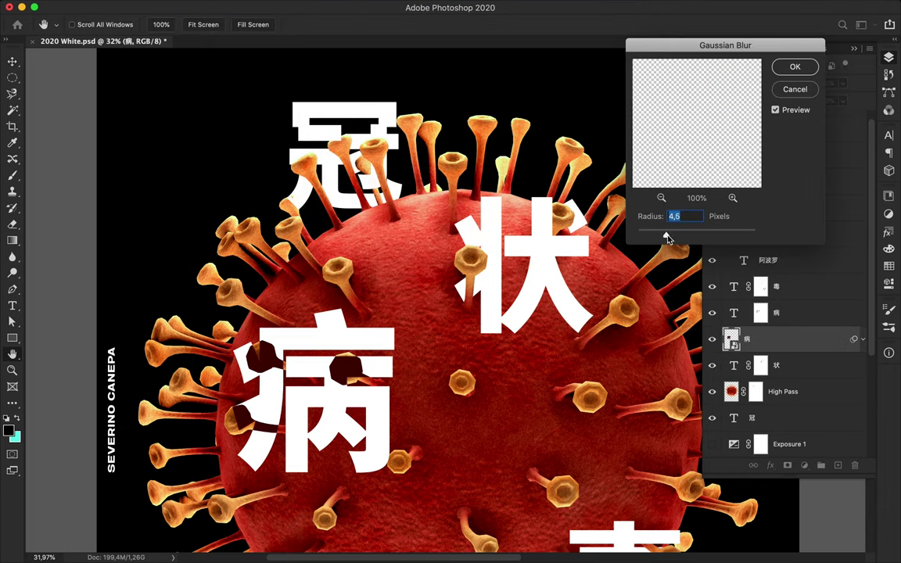
{"action": "left_click", "coordinate": [795, 66]}
{"action": "scroll", "coordinate": [342, 376], "scroll_direction": "up", "scroll_amount": 3}
{"action": "scroll", "coordinate": [342, 377], "scroll_direction": "down", "scroll_amount": 2}
{"action": "left_click_drag", "start_coordinate": [782, 363], "coordinate": [769, 407]}
- Warp the shadow's corners and edges so it curves over the virus surface
{"action": "key", "text": "ctrl+t"}
{"action": "right_click", "coordinate": [278, 200]}
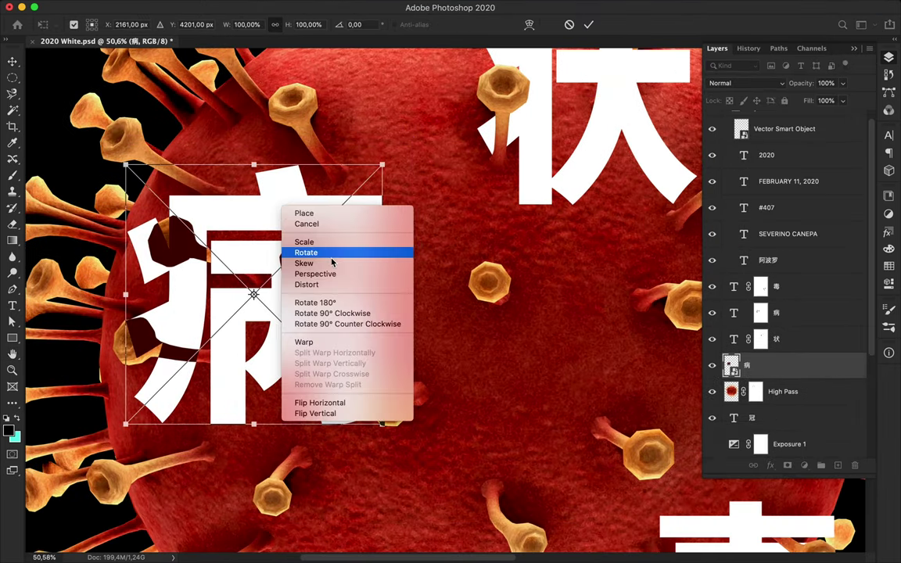
{"action": "left_click", "coordinate": [301, 342]}
{"action": "left_click_drag", "start_coordinate": [252, 191], "coordinate": [205, 133]}
{"action": "left_click_drag", "start_coordinate": [382, 165], "coordinate": [419, 164]}
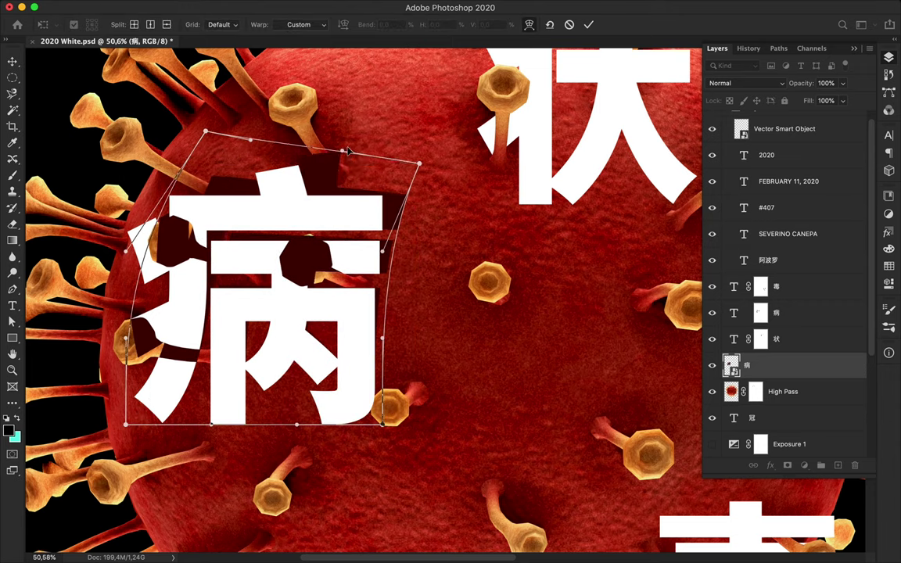
{"action": "left_click_drag", "start_coordinate": [126, 425], "coordinate": [147, 458]}
{"action": "left_click_drag", "start_coordinate": [382, 425], "coordinate": [405, 450]}
{"action": "left_click_drag", "start_coordinate": [212, 425], "coordinate": [234, 435]}
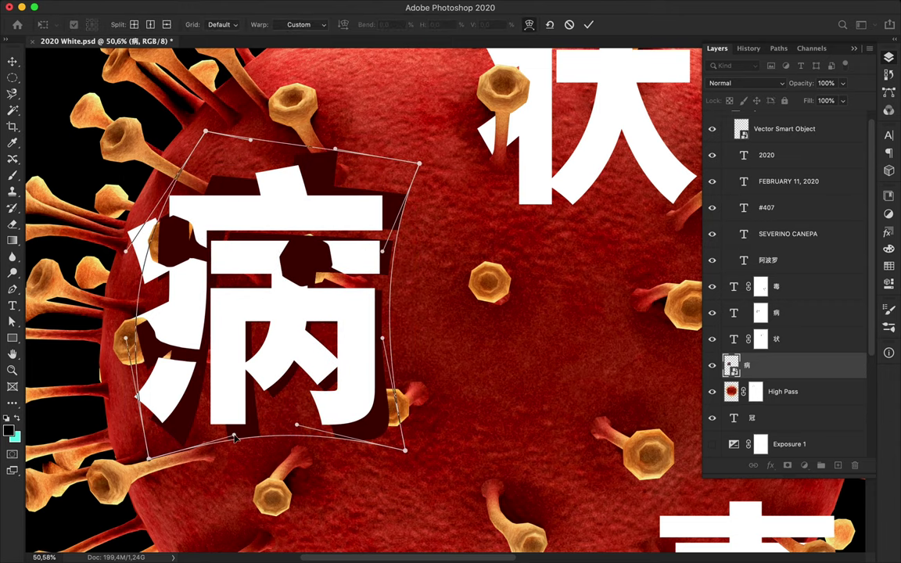
{"action": "left_click_drag", "start_coordinate": [329, 150], "coordinate": [304, 155]}
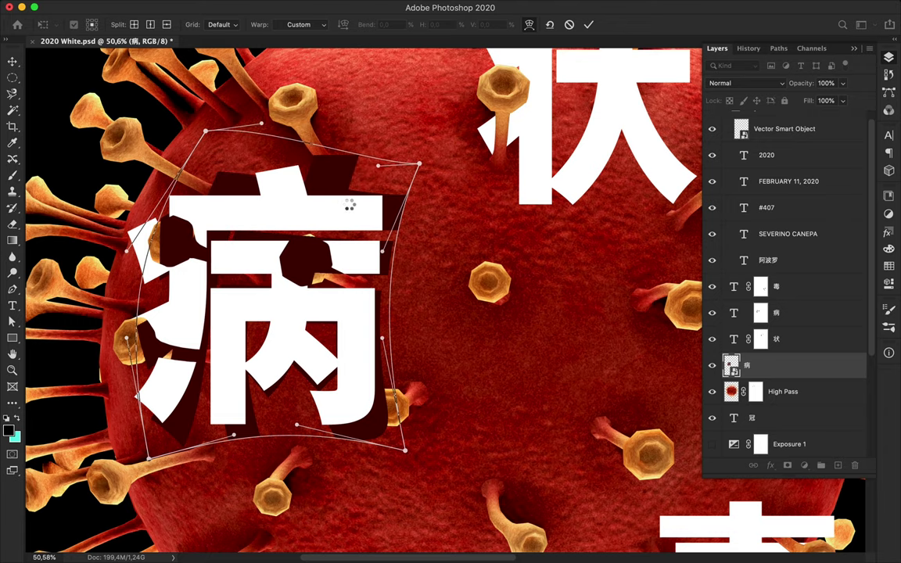
- Rasterize the 病 shadow layer and set a 175 px eraser
{"action": "key", "text": "e"}
{"action": "left_click", "coordinate": [310, 243]}
{"action": "key", "text": "Return"}
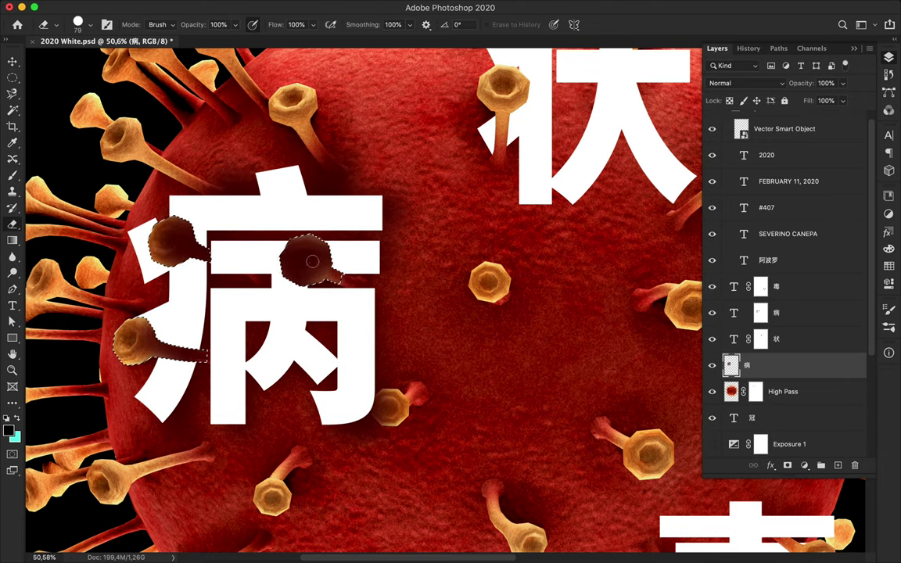
{"action": "scroll", "coordinate": [312, 261], "scroll_direction": "down", "scroll_amount": 4}
{"action": "right_click", "coordinate": [266, 250]}
{"action": "type", "text": "175"}
{"action": "key", "text": "Return"}
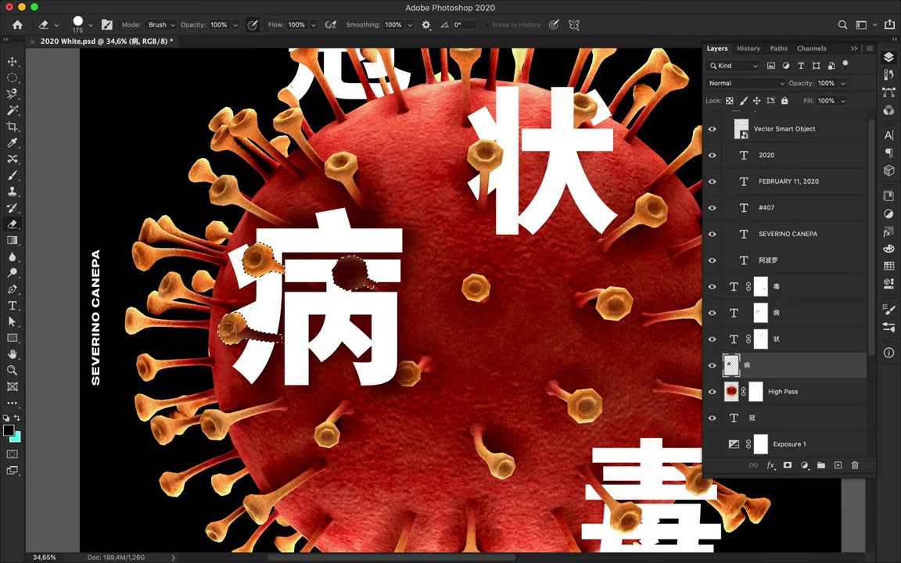
- Erase the shadow from the lower-left and middle spikes, then deselect
{"action": "scroll", "coordinate": [445, 303], "scroll_direction": "up", "scroll_amount": 4}
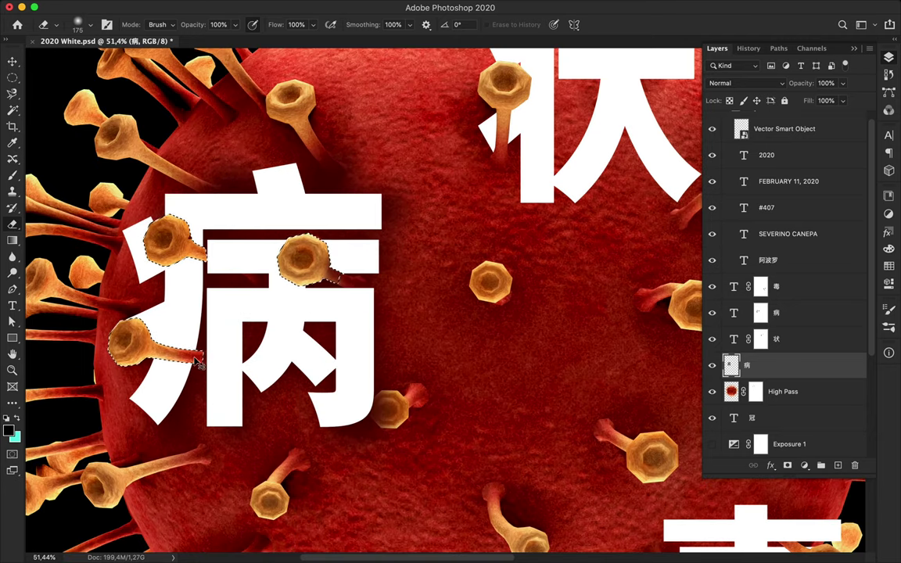
{"action": "left_click_drag", "start_coordinate": [197, 361], "coordinate": [187, 214]}
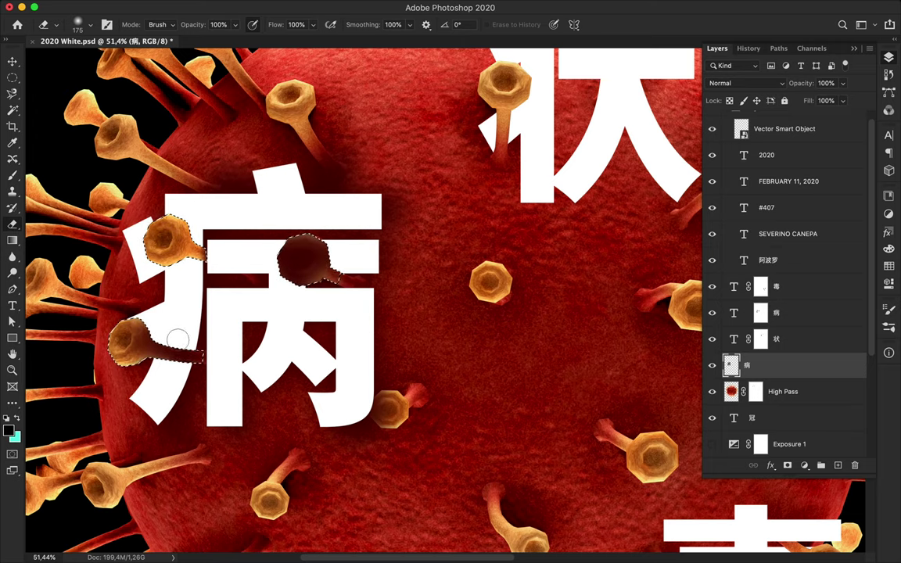
{"action": "left_click_drag", "start_coordinate": [287, 227], "coordinate": [308, 293]}
{"action": "key", "text": "ctrl+d"}
{"action": "key", "text": "b"}
{"action": "key", "text": "e"}
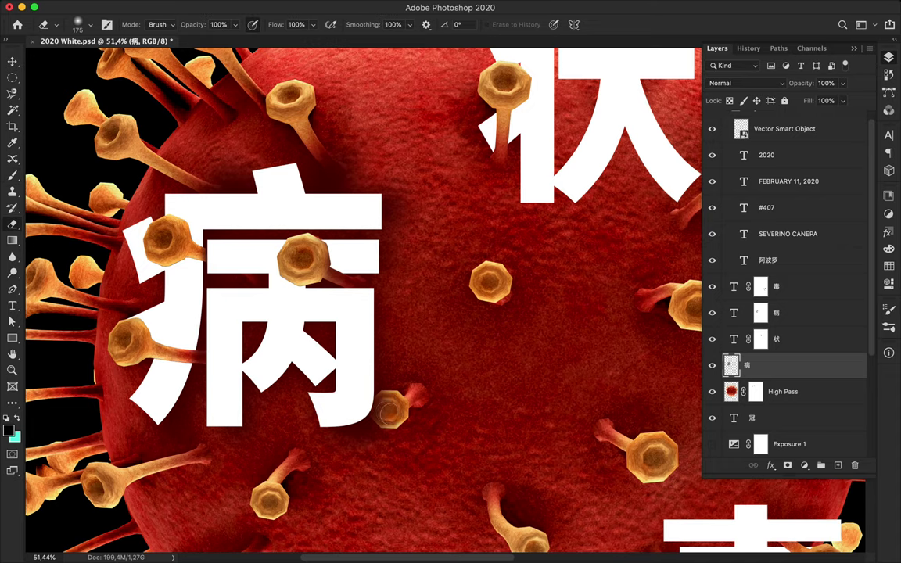
{"action": "key", "text": "v"}
{"action": "scroll", "coordinate": [318, 374], "scroll_direction": "down", "scroll_amount": 3}
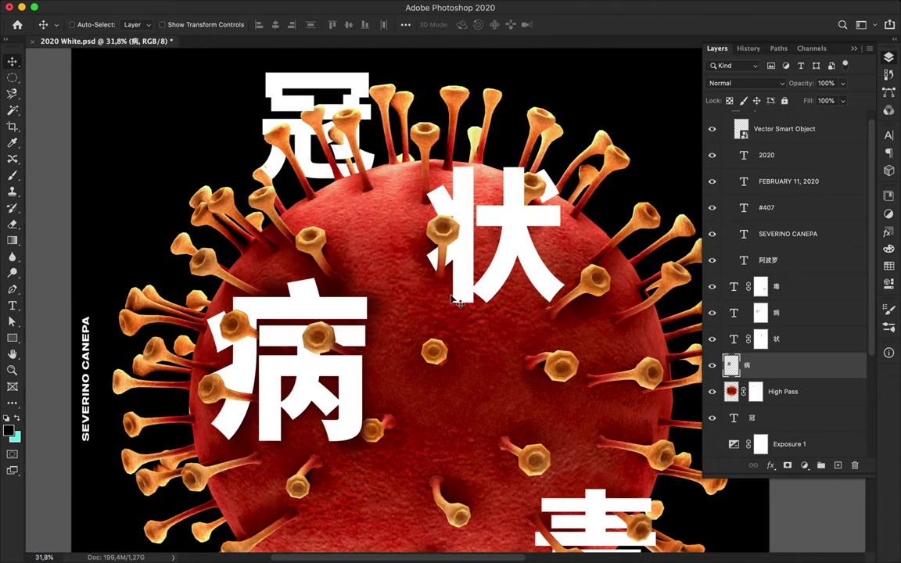
- Add a new empty layer above High Pass and pick a dark red brush colour
{"action": "scroll", "coordinate": [314, 108], "scroll_direction": "up", "scroll_amount": 5}
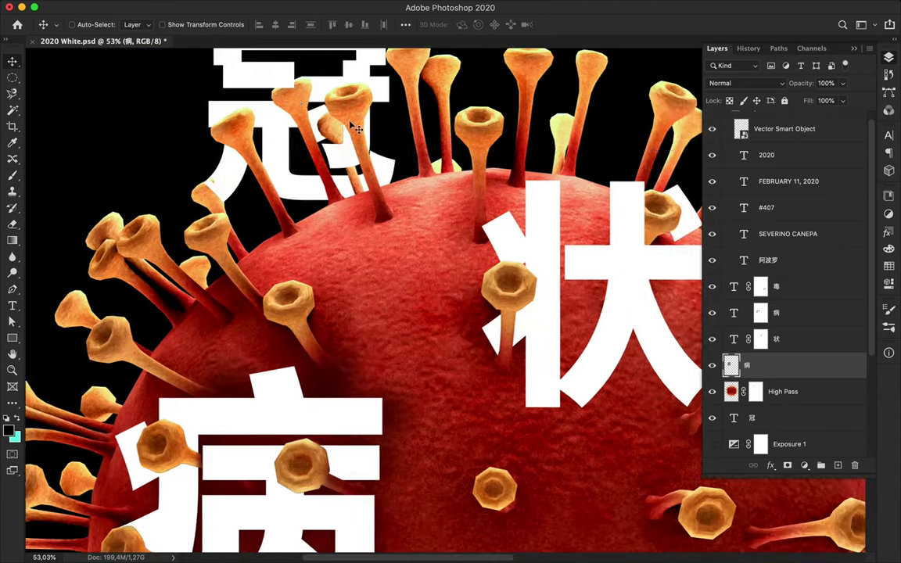
{"action": "key", "text": "ctrl+shift+alt+n"}
{"action": "key", "text": "b"}
{"action": "scroll", "coordinate": [302, 165], "scroll_direction": "up", "scroll_amount": 5}
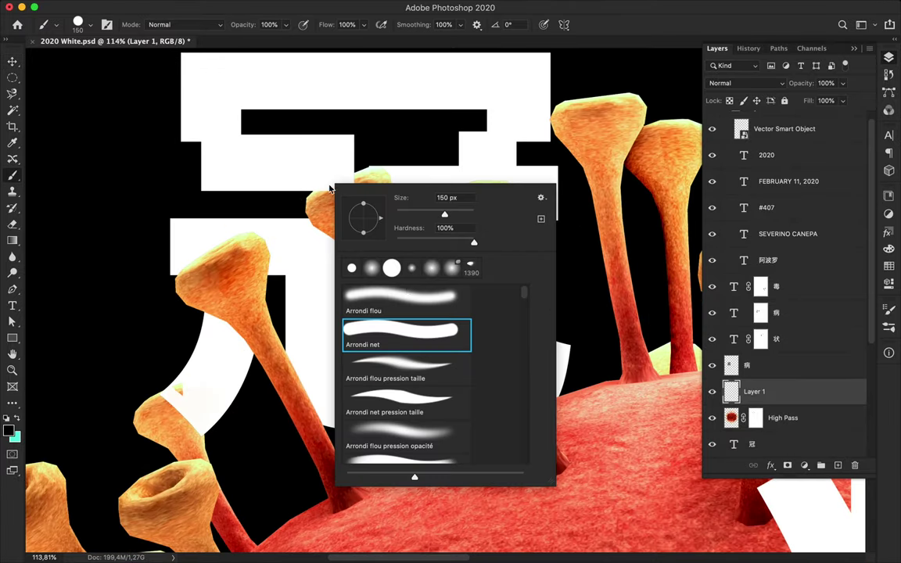
{"action": "left_click", "coordinate": [738, 205]}
{"action": "key", "text": "Return"}
- Paint soft dark red strokes under 冠's top bar and beside a spike, clipped to High Pass
{"action": "left_click_drag", "start_coordinate": [266, 168], "coordinate": [336, 168]}
{"action": "left_click", "coordinate": [468, 344]}
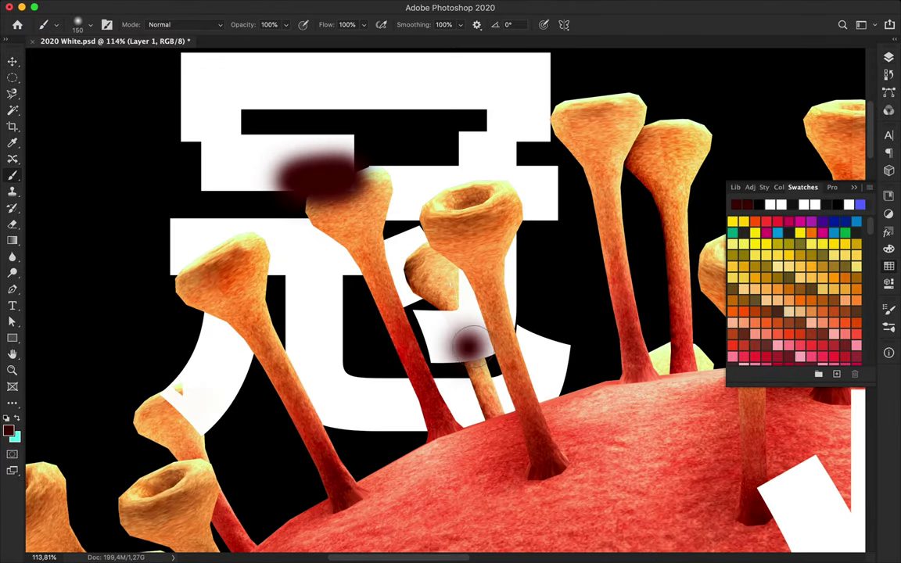
{"action": "key", "text": "F7"}
{"action": "key", "text": "v"}
{"action": "scroll", "coordinate": [450, 396], "scroll_direction": "down", "scroll_amount": 5}
{"action": "scroll", "coordinate": [451, 352], "scroll_direction": "down", "scroll_amount": 5}
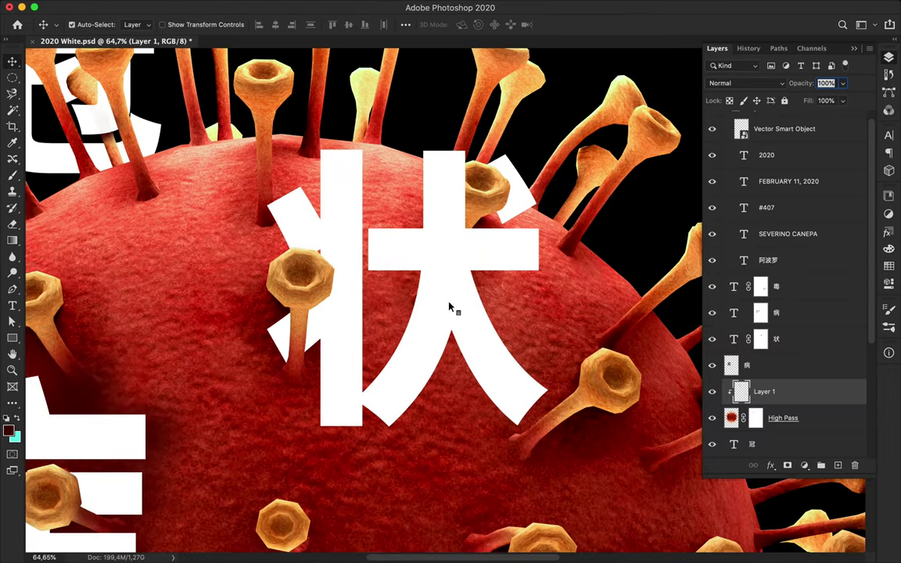
- Warp the 状 shadow copy's corners and top edge over the spikes, then erase around them
{"action": "left_click", "coordinate": [759, 367]}
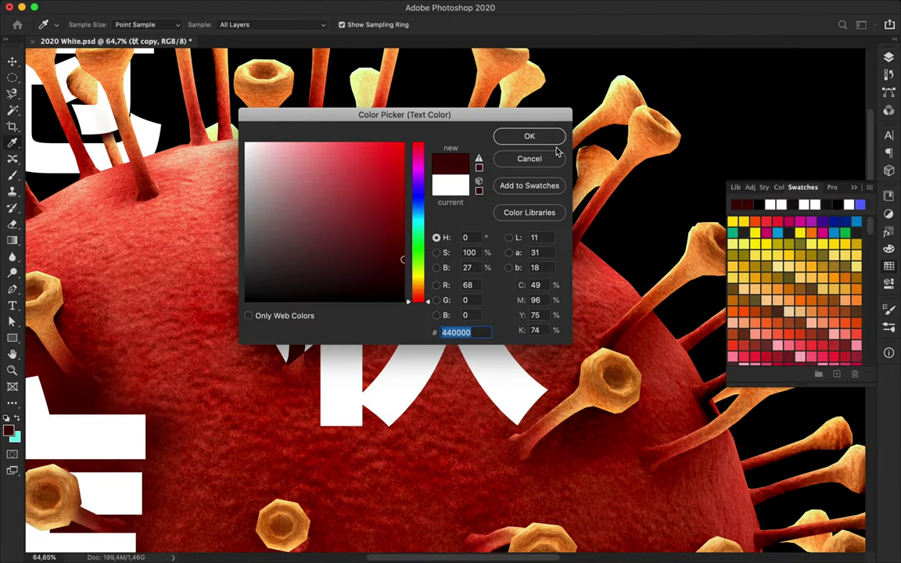
{"action": "left_click", "coordinate": [294, 7]}
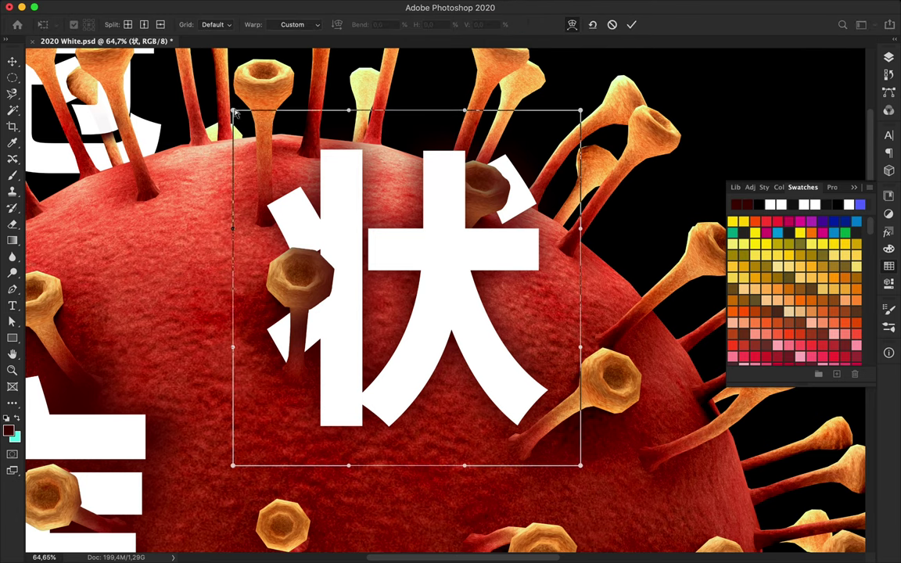
{"action": "left_click_drag", "start_coordinate": [579, 112], "coordinate": [489, 112]}
{"action": "left_click_drag", "start_coordinate": [232, 466], "coordinate": [186, 467]}
{"action": "left_click_drag", "start_coordinate": [581, 466], "coordinate": [466, 470]}
{"action": "left_click_drag", "start_coordinate": [412, 184], "coordinate": [412, 204]}
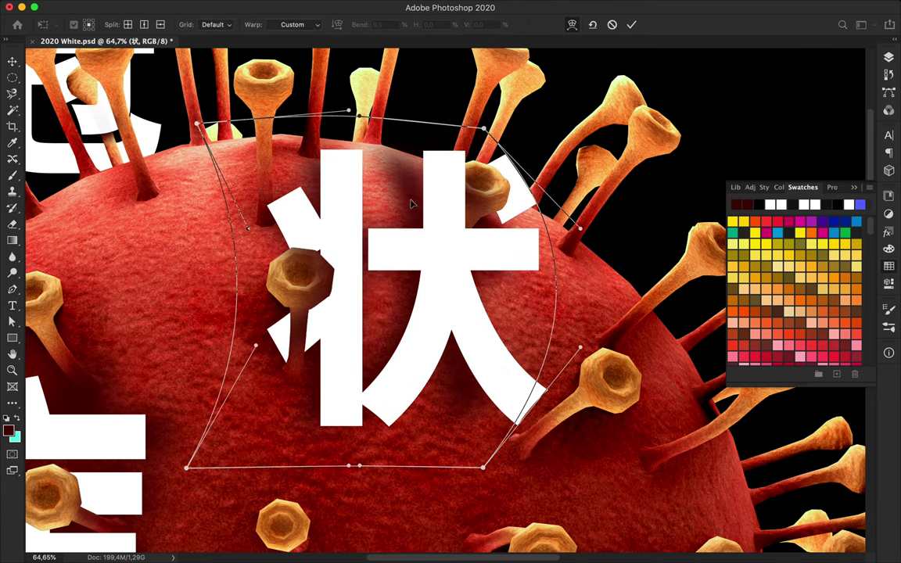
{"action": "key", "text": "Return"}
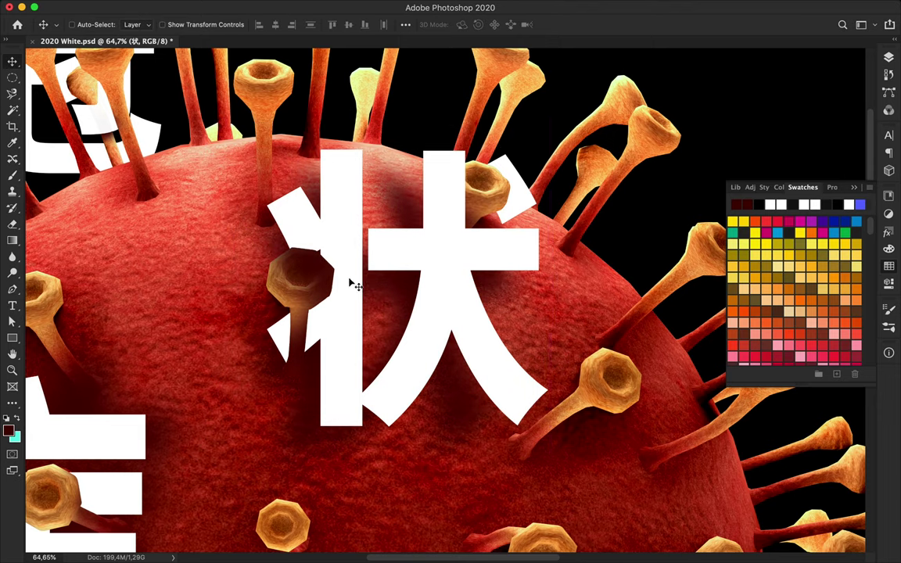
{"action": "key", "text": "e"}
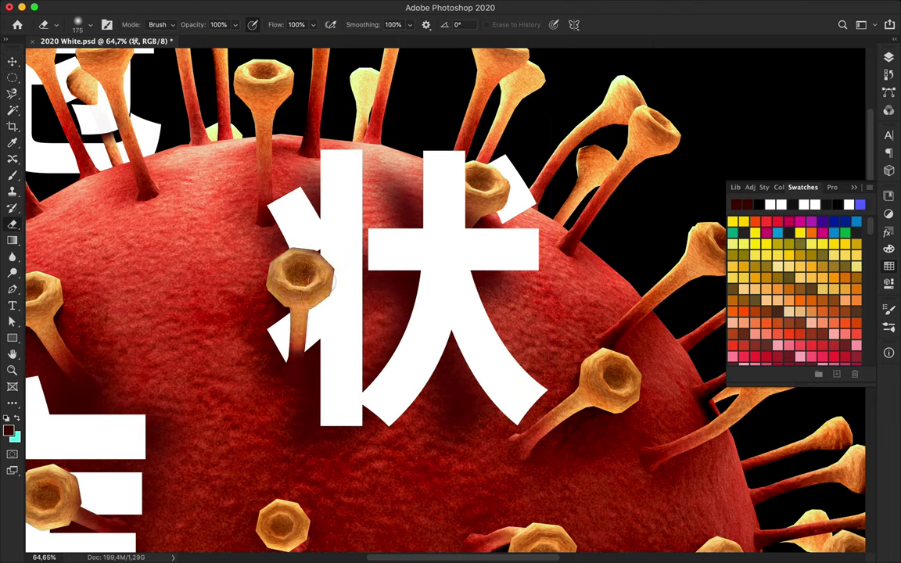
{"action": "scroll", "coordinate": [355, 191], "scroll_direction": "down", "scroll_amount": 5}
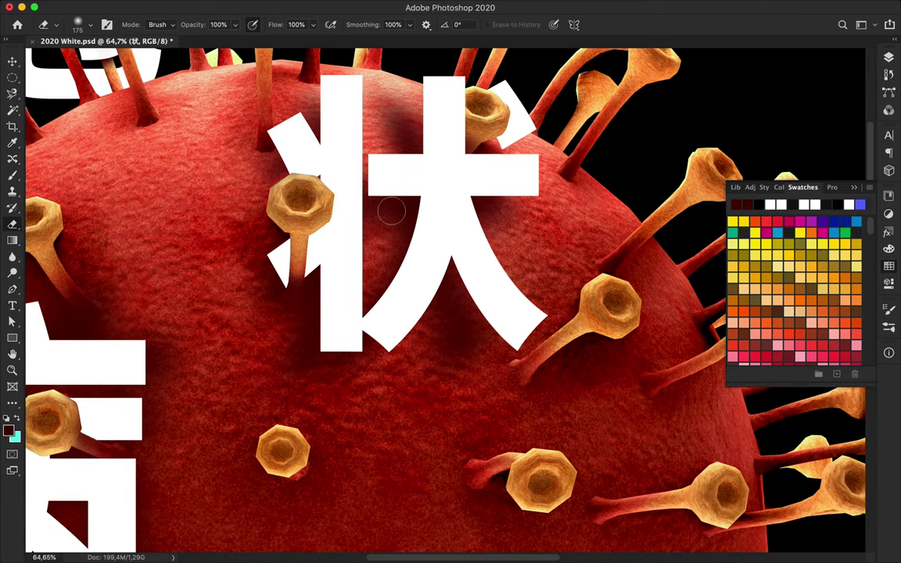
- Select the 毒 text layer and duplicate it
{"action": "key", "text": "v"}
{"action": "scroll", "coordinate": [482, 302], "scroll_direction": "down", "scroll_amount": 5}
{"action": "scroll", "coordinate": [483, 302], "scroll_direction": "right", "scroll_amount": 10}
{"action": "scroll", "coordinate": [536, 275], "scroll_direction": "right", "scroll_amount": 5}
{"action": "key", "text": "F7"}
{"action": "key", "text": "super+j"}
{"action": "key", "text": "ctrl+super+f"}
{"action": "key", "text": "Return"}
- Change the 毒 copy's text colour to dark red
{"action": "key", "text": "t"}
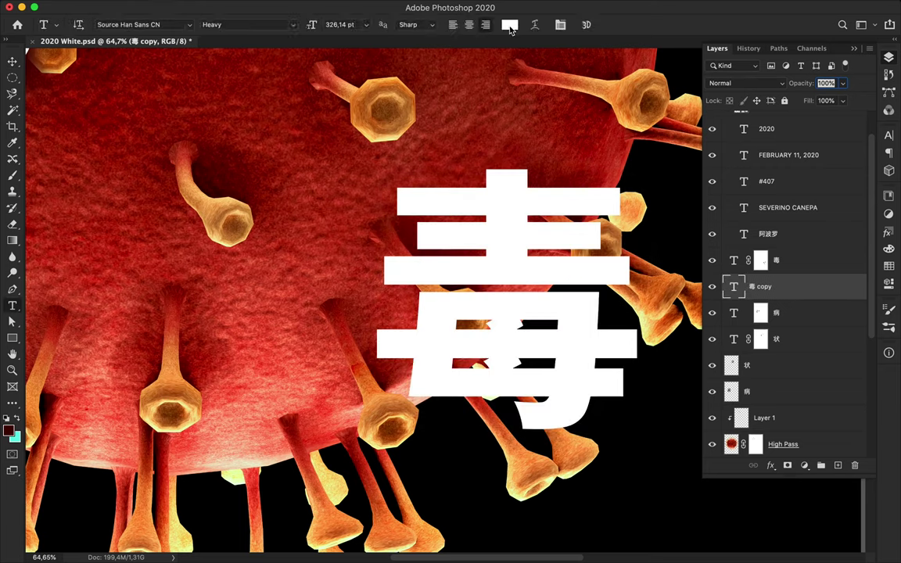
{"action": "left_click", "coordinate": [509, 24]}
{"action": "key", "text": "Return"}
{"action": "left_click", "coordinate": [293, 6]}
- Warp the dark red 毒 copy, bending its corners outward and onto a spike
{"action": "key", "text": "ctrl+t"}
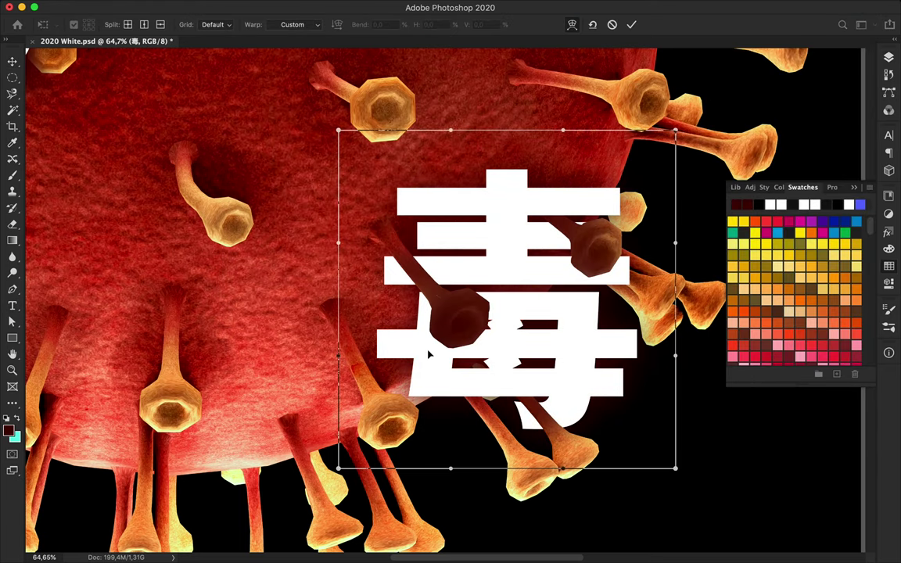
{"action": "left_click_drag", "start_coordinate": [342, 472], "coordinate": [290, 456]}
{"action": "left_click_drag", "start_coordinate": [613, 472], "coordinate": [559, 468]}
{"action": "mouse_move", "coordinate": [623, 130]}
{"action": "left_mouse_down"}
{"action": "mouse_move", "coordinate": [663, 116]}
{"action": "mouse_move", "coordinate": [663, 107]}
{"action": "left_mouse_up"}
{"action": "left_click_drag", "start_coordinate": [338, 130], "coordinate": [371, 88]}
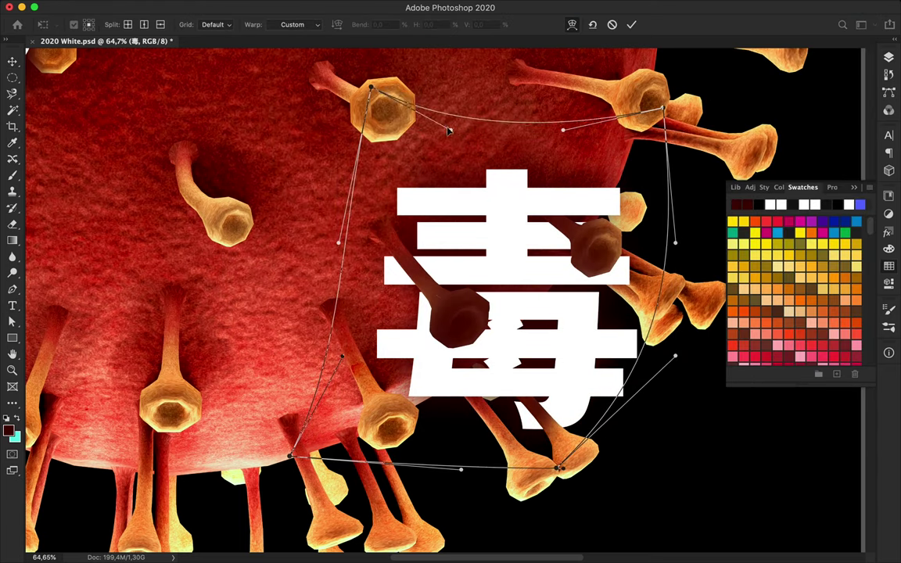
{"action": "left_click_drag", "start_coordinate": [290, 456], "coordinate": [288, 420]}
{"action": "left_click_drag", "start_coordinate": [559, 467], "coordinate": [539, 457]}
{"action": "left_click_drag", "start_coordinate": [663, 107], "coordinate": [657, 86]}
{"action": "key", "text": "Return"}
- Erase the dark copy over a spike head with a 100 px eraser
{"action": "key", "text": "e"}
{"action": "left_click_drag", "start_coordinate": [461, 319], "coordinate": [467, 304]}
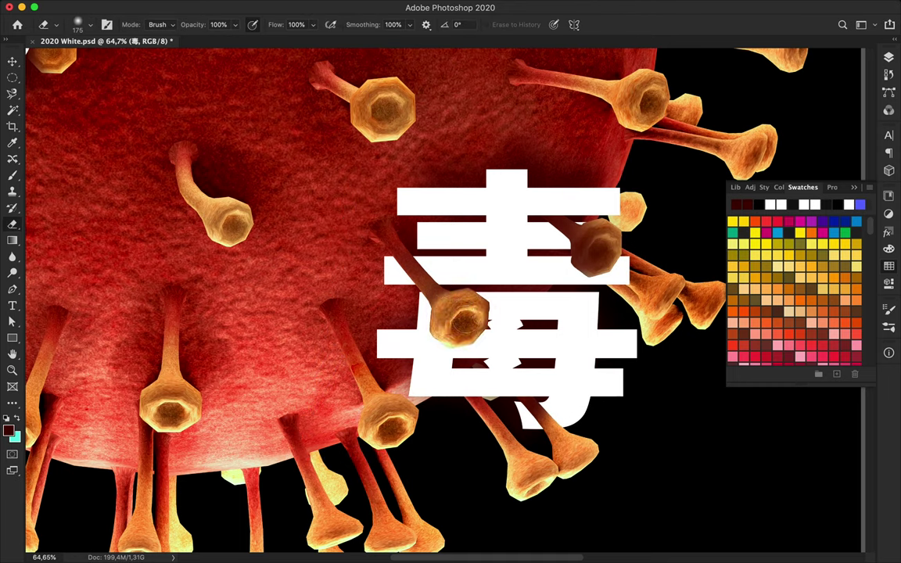
{"action": "right_click", "coordinate": [418, 280]}
{"action": "key", "text": "Return"}
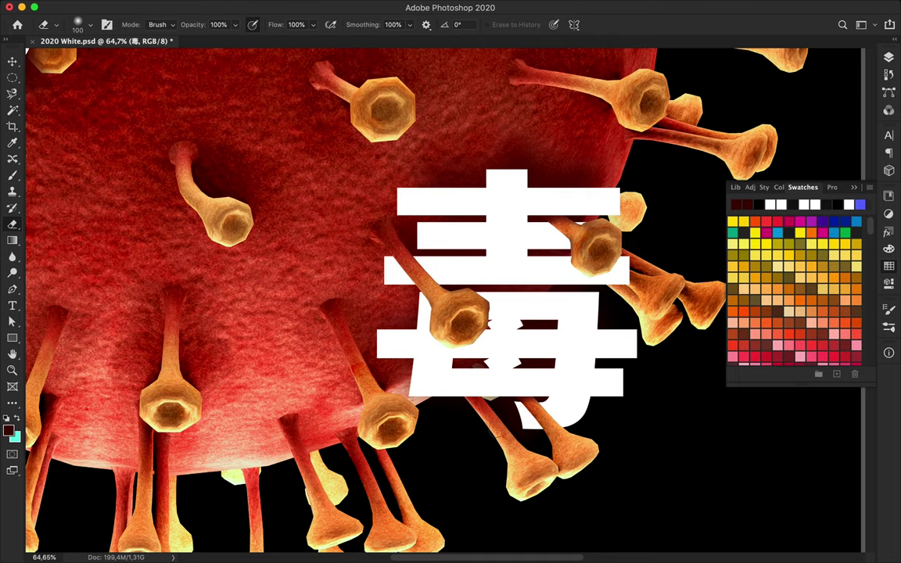
- Paint on the High Pass virus mask near 冠, setting the brush to 108 px
{"action": "scroll", "coordinate": [496, 496], "scroll_direction": "down", "scroll_amount": 5}
{"action": "scroll", "coordinate": [239, 242], "scroll_direction": "up", "scroll_amount": 5}
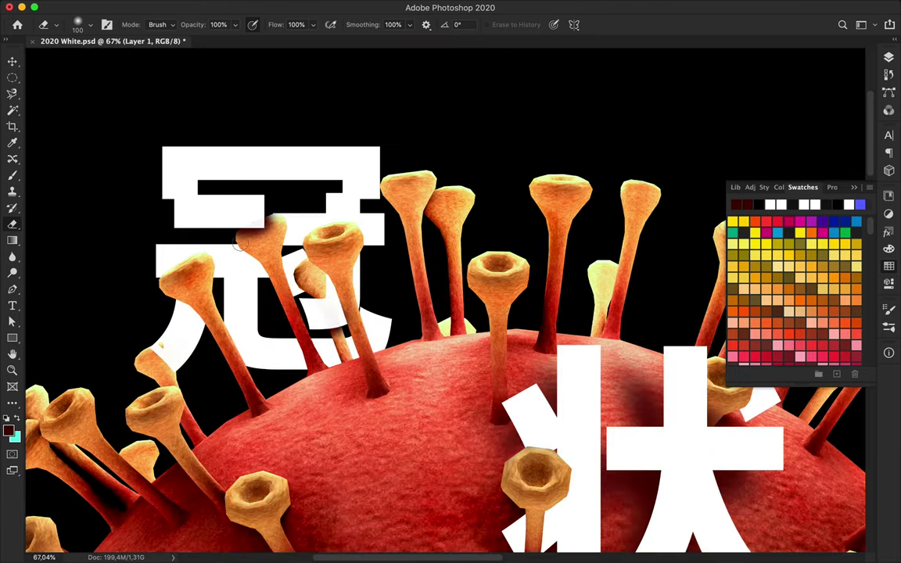
{"action": "scroll", "coordinate": [191, 312], "scroll_direction": "up", "scroll_amount": 2}
{"action": "scroll", "coordinate": [190, 312], "scroll_direction": "up", "scroll_amount": 2}
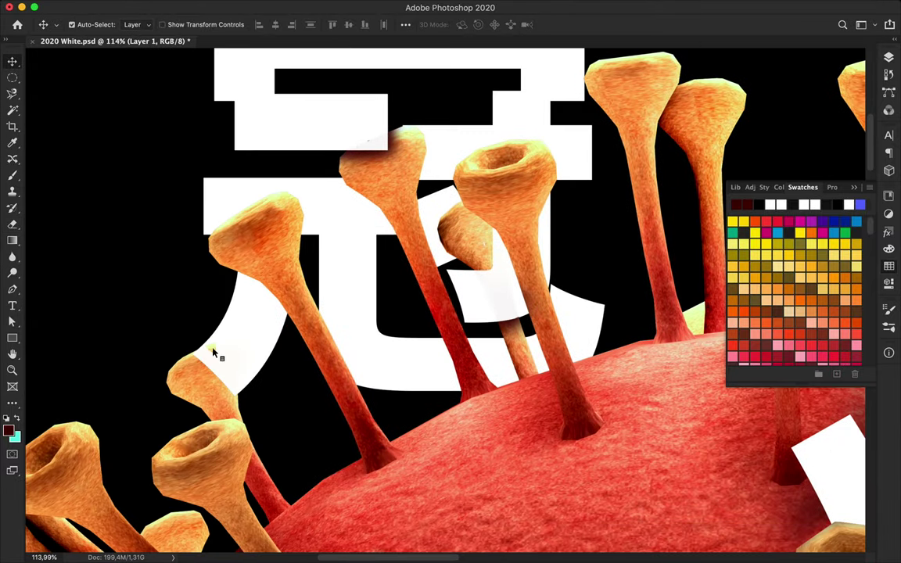
{"action": "key", "text": "F7"}
{"action": "key", "text": "b"}
{"action": "left_click_drag", "start_coordinate": [225, 344], "coordinate": [252, 338]}
{"action": "scroll", "coordinate": [302, 398], "scroll_direction": "down", "scroll_amount": 2}
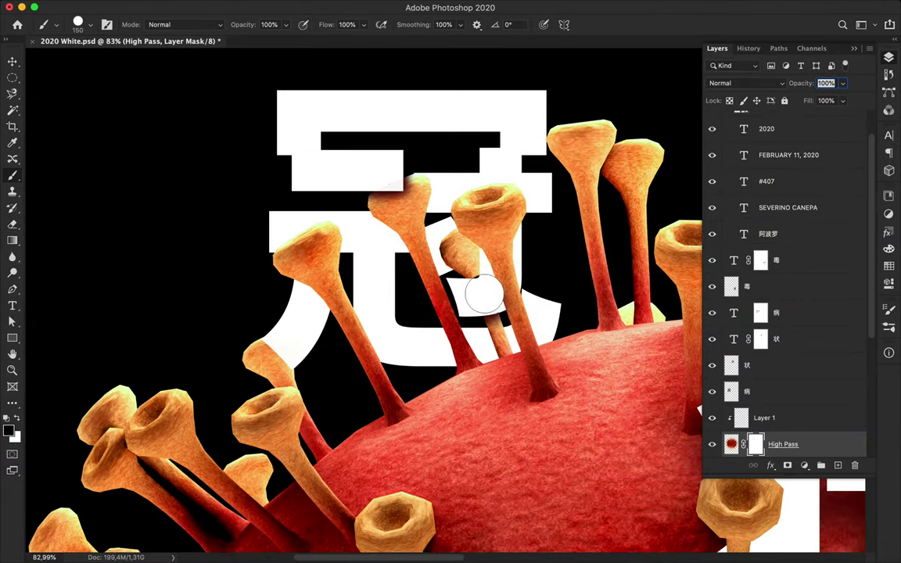
{"action": "scroll", "coordinate": [479, 292], "scroll_direction": "up", "scroll_amount": 3}
{"action": "right_click", "coordinate": [493, 291]}
{"action": "key", "text": "Return"}
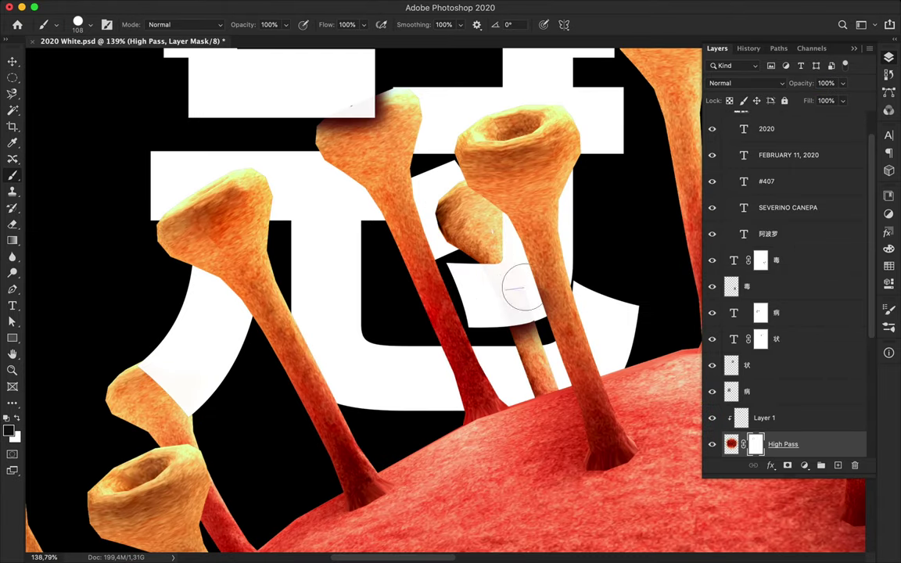
- Retarget the virus mask and touch up the spike edge over 冠 with a tiny brush
{"action": "key", "text": "v"}
{"action": "left_click", "coordinate": [489, 306], "text": "ctrl"}
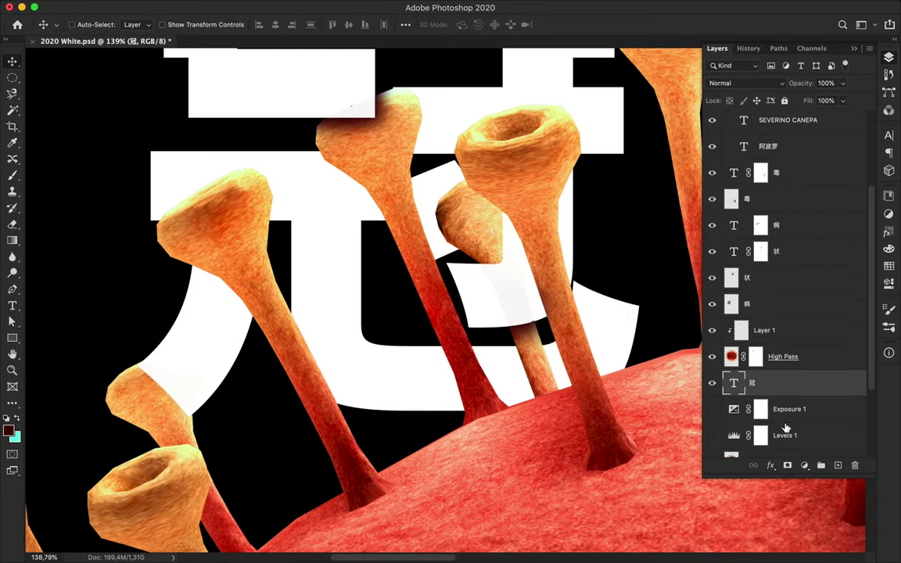
{"action": "key", "text": "b"}
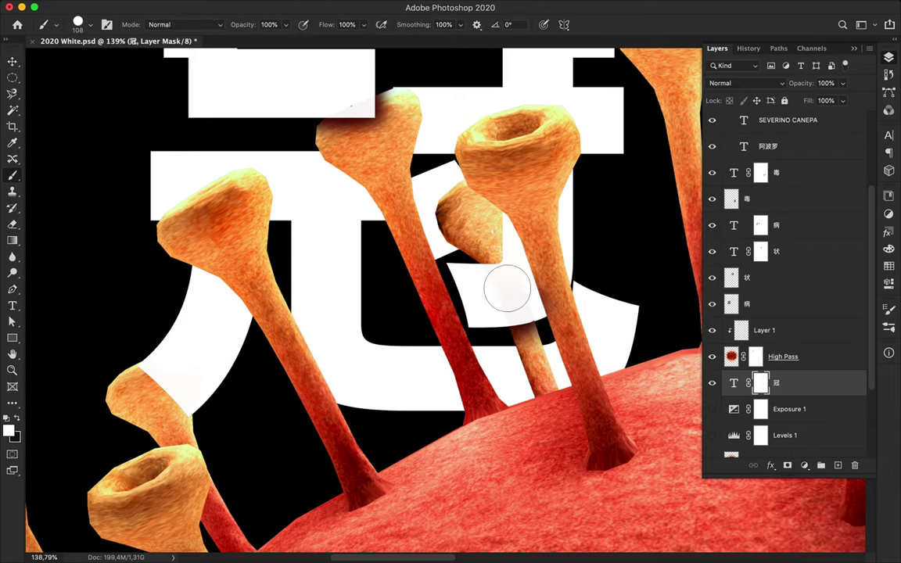
{"action": "scroll", "coordinate": [508, 305], "scroll_direction": "up", "scroll_amount": 3}
{"action": "scroll", "coordinate": [519, 332], "scroll_direction": "up", "scroll_amount": 3}
{"action": "left_click", "coordinate": [381, 141], "text": "ctrl"}
{"action": "key", "text": "ctrl+backslash"}
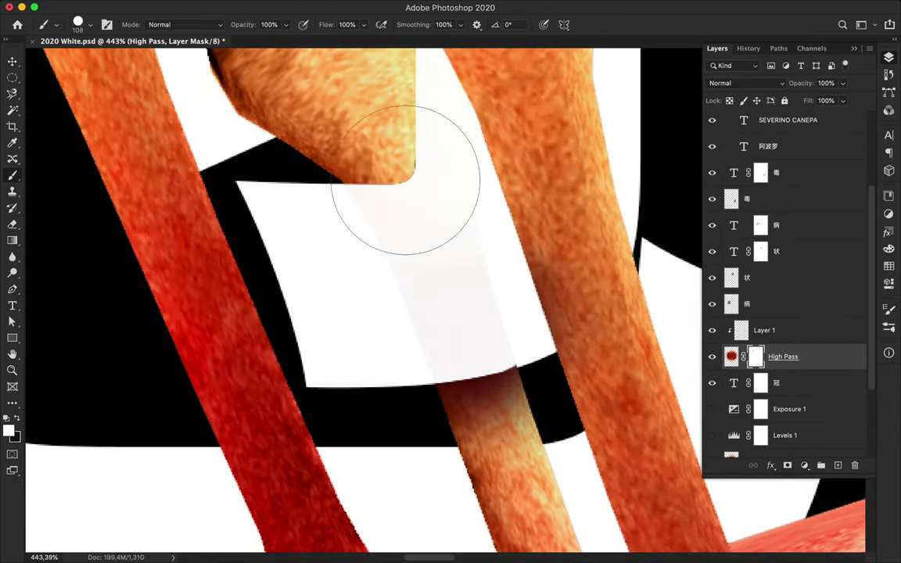
{"action": "scroll", "coordinate": [406, 180], "scroll_direction": "up", "scroll_amount": 1}
{"action": "scroll", "coordinate": [472, 292], "scroll_direction": "up", "scroll_amount": 1}
{"action": "right_click", "coordinate": [522, 278]}
{"action": "key", "text": "Return"}
{"action": "scroll", "coordinate": [519, 392], "scroll_direction": "down", "scroll_amount": 1}
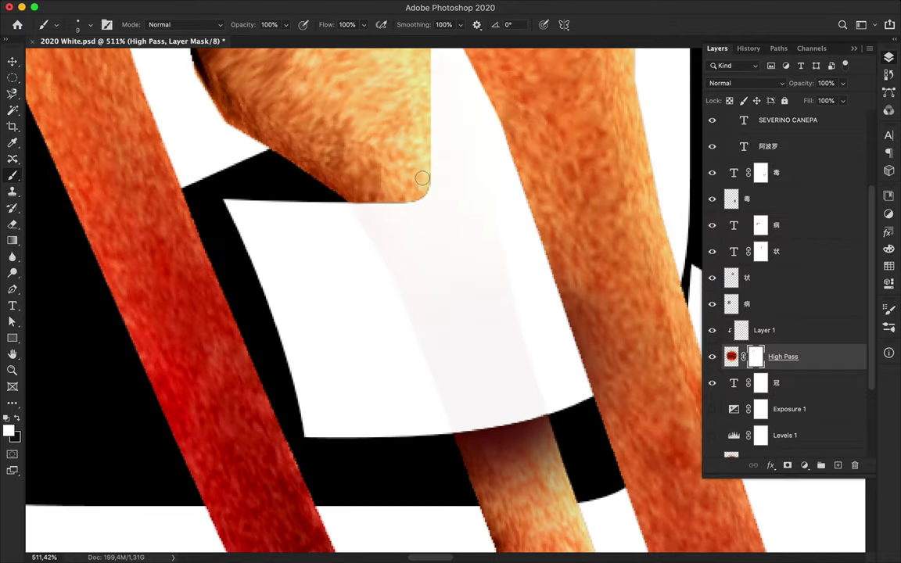
{"action": "scroll", "coordinate": [358, 178], "scroll_direction": "down", "scroll_amount": 3}
{"action": "scroll", "coordinate": [359, 178], "scroll_direction": "down", "scroll_amount": 3}
{"action": "scroll", "coordinate": [368, 182], "scroll_direction": "down", "scroll_amount": 3}
{"action": "scroll", "coordinate": [384, 186], "scroll_direction": "down", "scroll_amount": 2}
{"action": "key", "text": "v"}
{"action": "scroll", "coordinate": [422, 264], "scroll_direction": "up", "scroll_amount": 3}
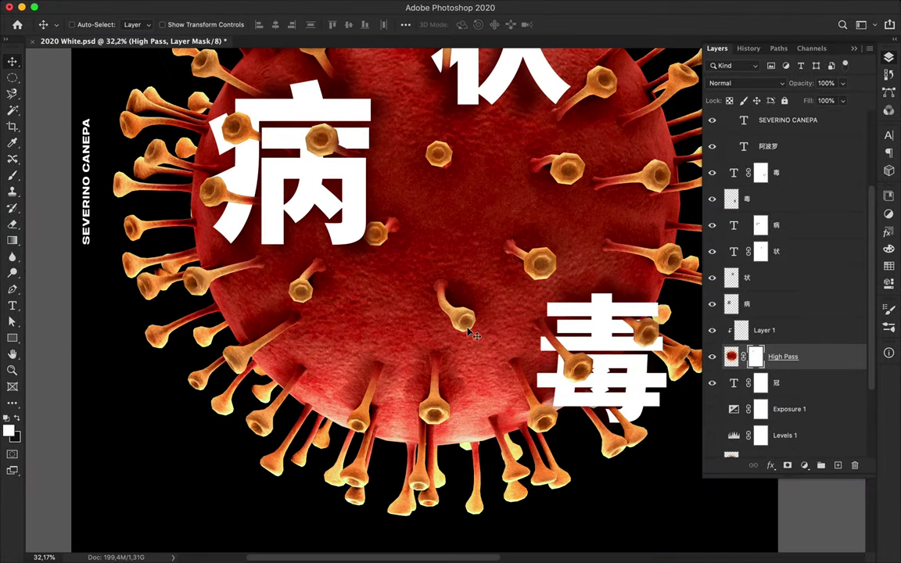
- Add a small letter C and place it beside the virus's left edge
{"action": "scroll", "coordinate": [469, 328], "scroll_direction": "up", "scroll_amount": 2}
{"action": "scroll", "coordinate": [338, 329], "scroll_direction": "down", "scroll_amount": 3}
{"action": "scroll", "coordinate": [338, 328], "scroll_direction": "down", "scroll_amount": 3}
{"action": "scroll", "coordinate": [338, 329], "scroll_direction": "down", "scroll_amount": 1}
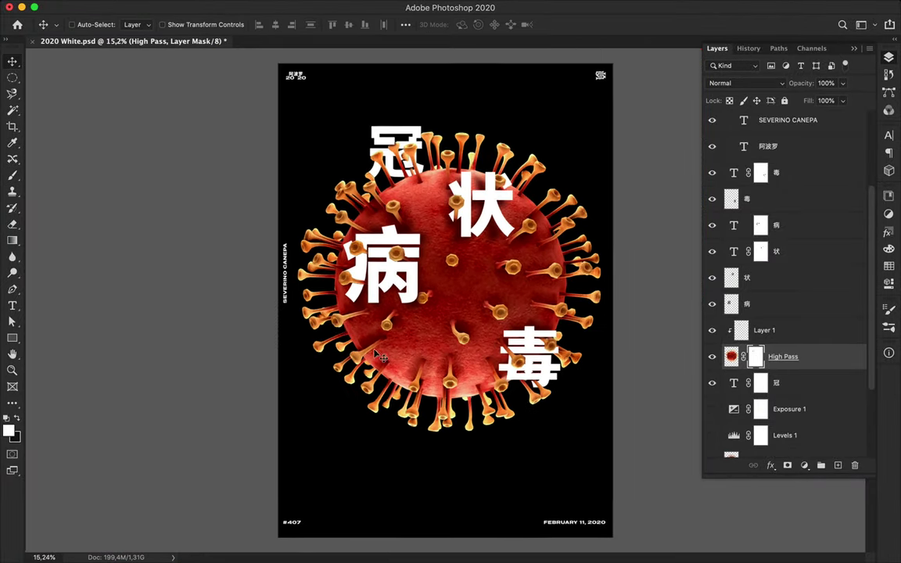
{"action": "scroll", "coordinate": [367, 348], "scroll_direction": "up", "scroll_amount": 2}
{"action": "scroll", "coordinate": [381, 357], "scroll_direction": "down", "scroll_amount": 2}
{"action": "key", "text": "t"}
{"action": "scroll", "coordinate": [428, 274], "scroll_direction": "up", "scroll_amount": 2}
{"action": "left_click", "coordinate": [155, 500]}
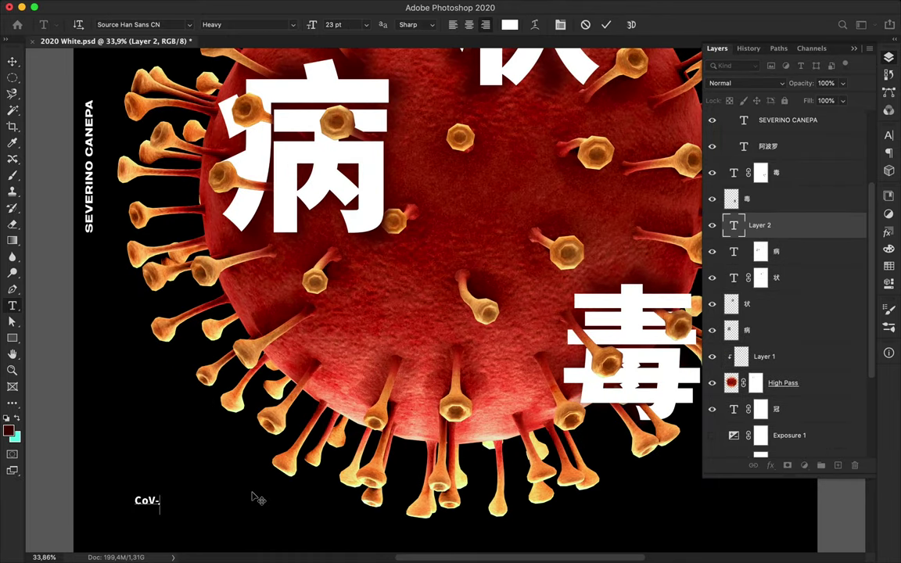
{"action": "key", "text": "BackSpace"}
{"action": "key", "text": "BackSpace"}
{"action": "key", "text": "BackSpace"}
{"action": "key", "text": "Escape"}
{"action": "key", "text": "v"}
{"action": "left_click", "coordinate": [405, 25]}
{"action": "left_click_drag", "start_coordinate": [103, 166], "coordinate": [106, 208]}
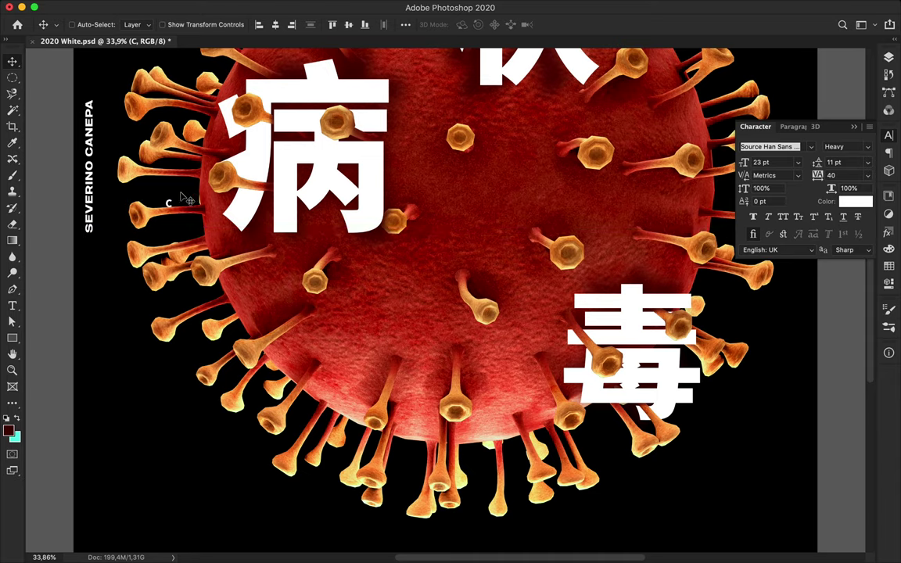
- Alt-drag a letter copy below the virus and retype it as 'o'
{"action": "key", "text": "ctrl+minus"}
{"action": "left_click_drag", "start_coordinate": [189, 200], "coordinate": [445, 463]}
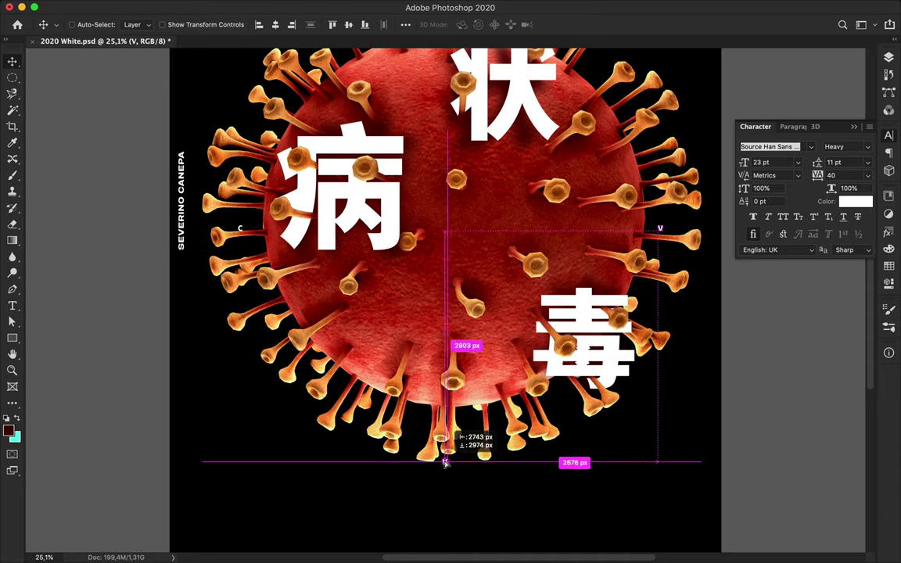
{"action": "double_click", "coordinate": [445, 463]}
{"action": "type", "text": "o"}
{"action": "key", "text": "Escape"}
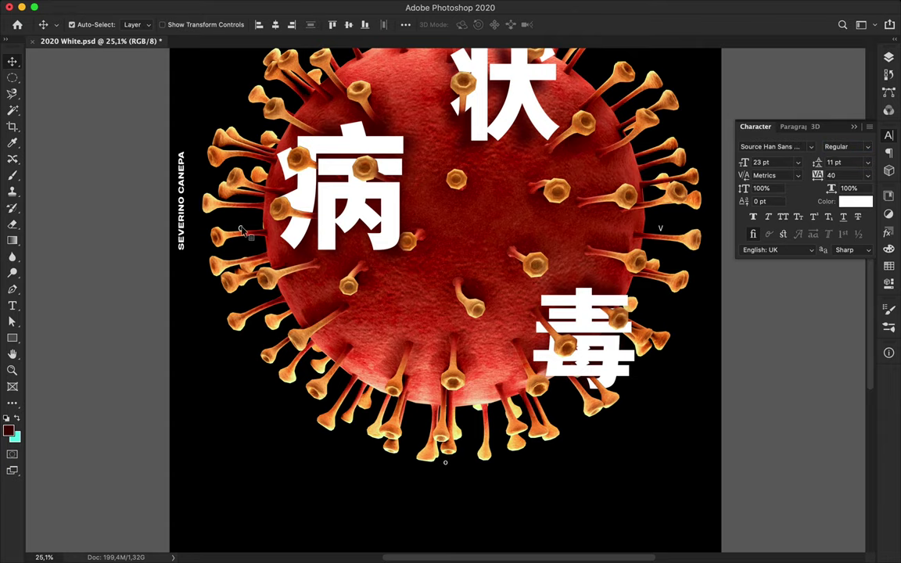
- Duplicate the #407 text to the bottom middle and edit it to 'Coronavirus CoV-2019'
{"action": "scroll", "coordinate": [663, 228], "scroll_direction": "up", "scroll_amount": 3}
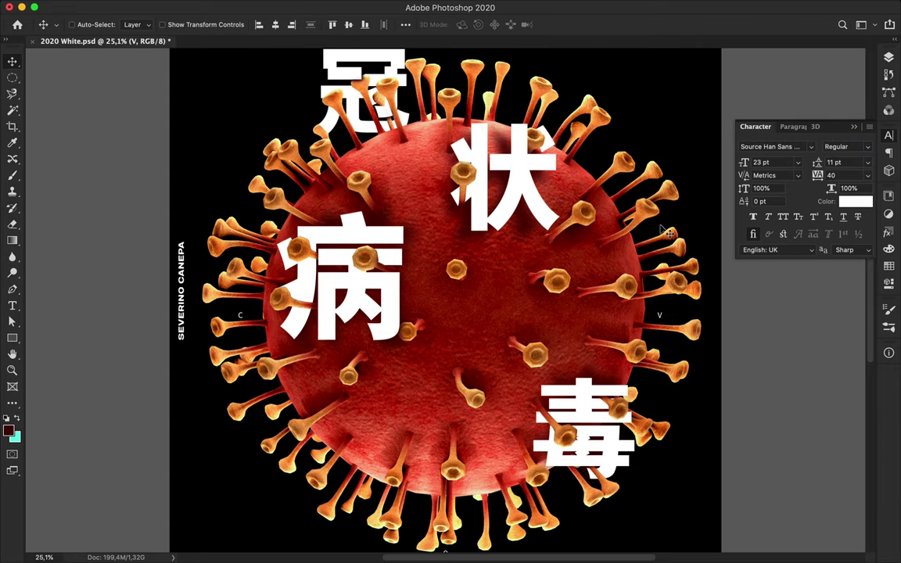
{"action": "scroll", "coordinate": [241, 319], "scroll_direction": "down", "scroll_amount": 10}
{"action": "scroll", "coordinate": [241, 321], "scroll_direction": "up", "scroll_amount": 3}
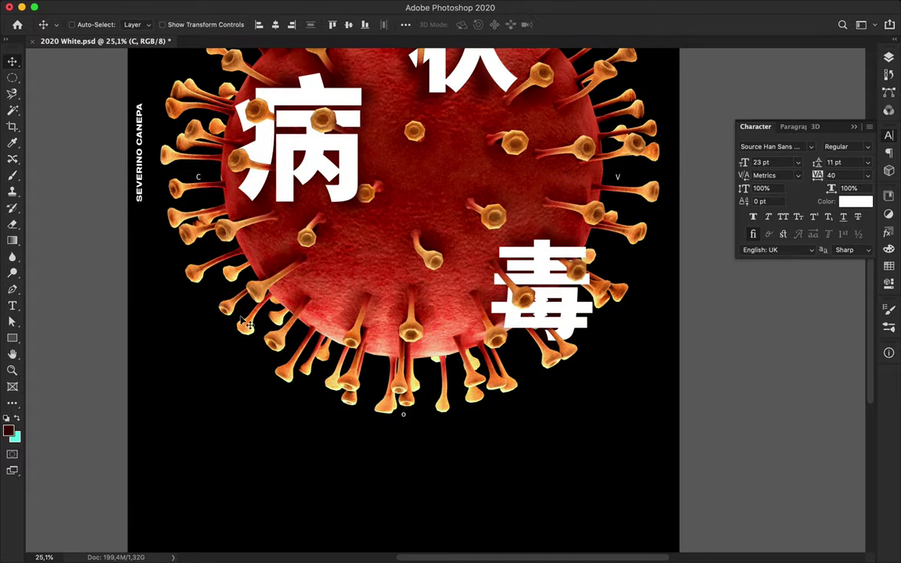
{"action": "scroll", "coordinate": [241, 321], "scroll_direction": "down", "scroll_amount": 3}
{"action": "left_click_drag", "start_coordinate": [163, 429], "coordinate": [266, 426]}
{"action": "double_click", "coordinate": [266, 426]}
{"action": "type", "text": "Coronavirus CoV"}
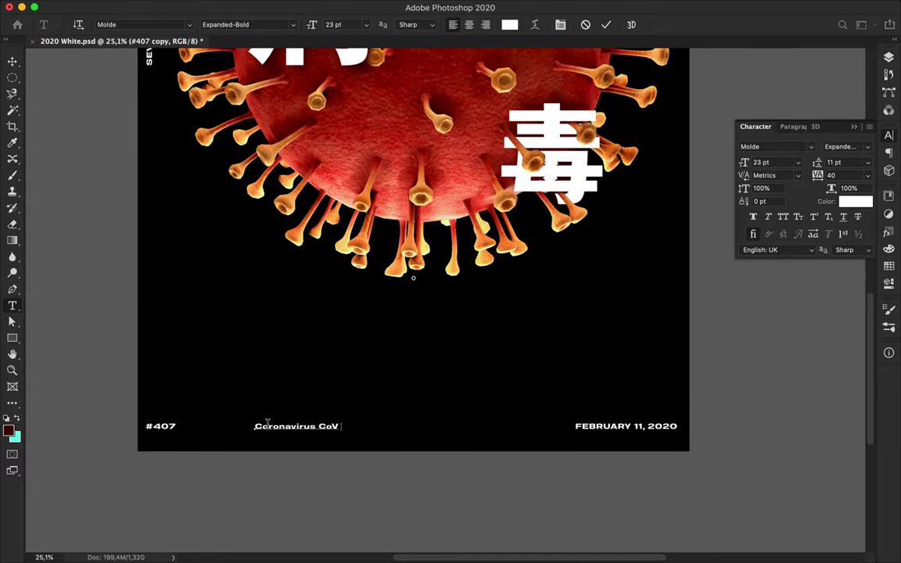
{"action": "type", "text": "-2019"}
{"action": "key", "text": "ctrl+Return"}
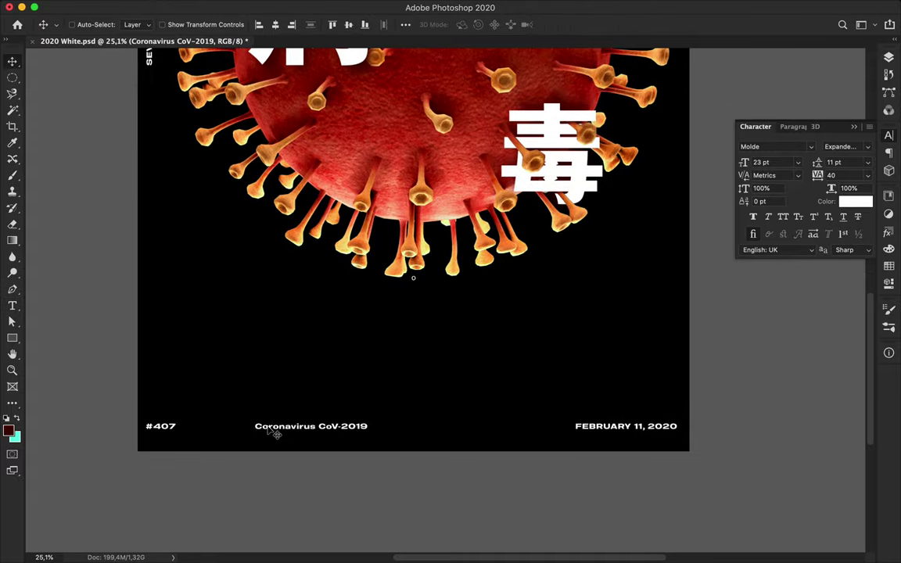
{"action": "key", "text": "v"}
{"action": "key", "text": "ctrl+0"}
{"action": "key", "text": "ctrl+minus"}
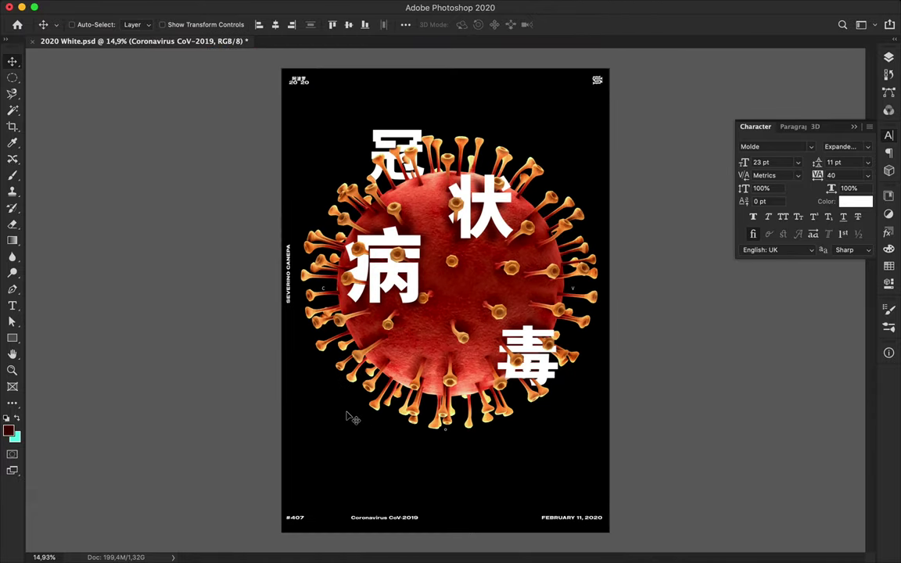
{"action": "left_click", "coordinate": [888, 57]}
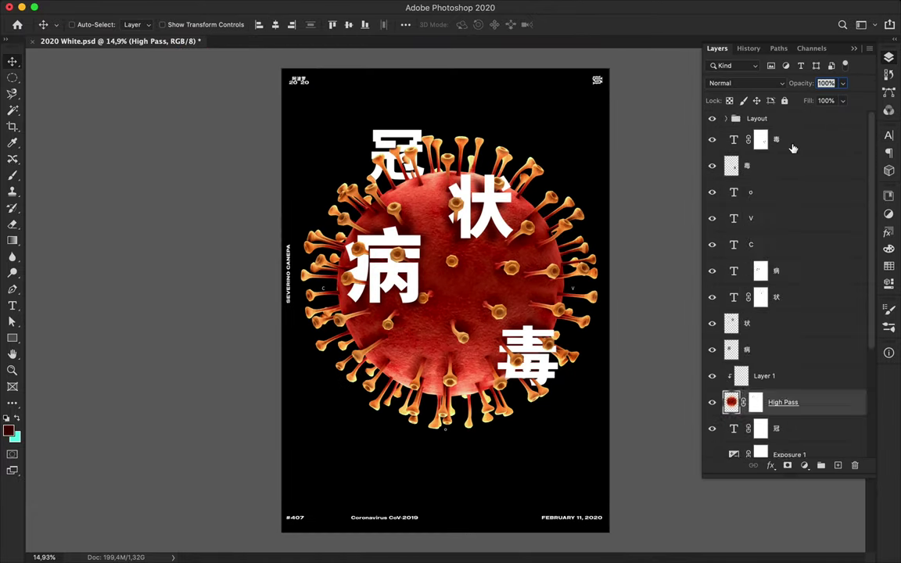
- Fill the Rectangle 1 background with a radial gradient and edit its outer colour
{"action": "scroll", "coordinate": [776, 386], "scroll_direction": "down", "scroll_amount": 3}
{"action": "scroll", "coordinate": [776, 386], "scroll_direction": "up", "scroll_amount": 5}
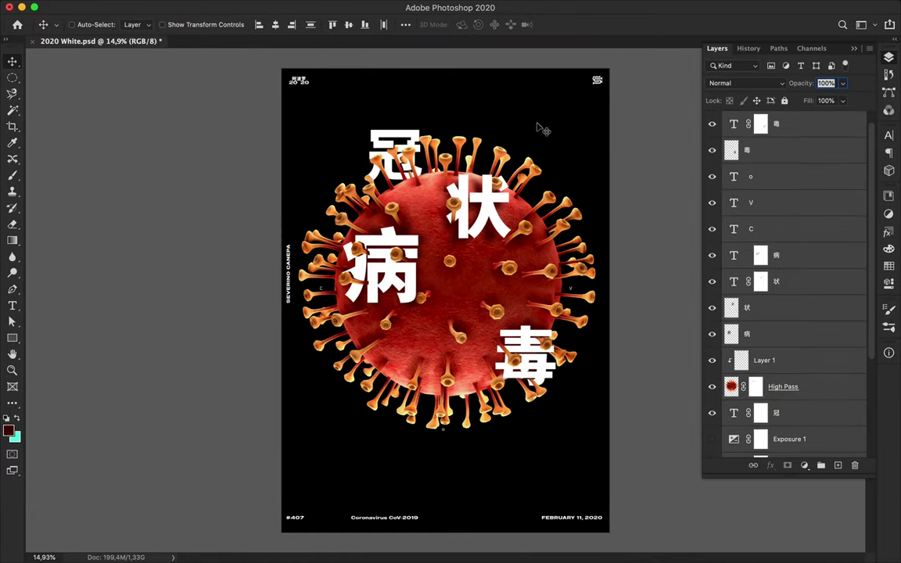
{"action": "left_click", "coordinate": [534, 132], "text": "ctrl"}
{"action": "left_click", "coordinate": [839, 468]}
{"action": "scroll", "coordinate": [503, 328], "scroll_direction": "up", "scroll_amount": 5}
{"action": "key", "text": "i"}
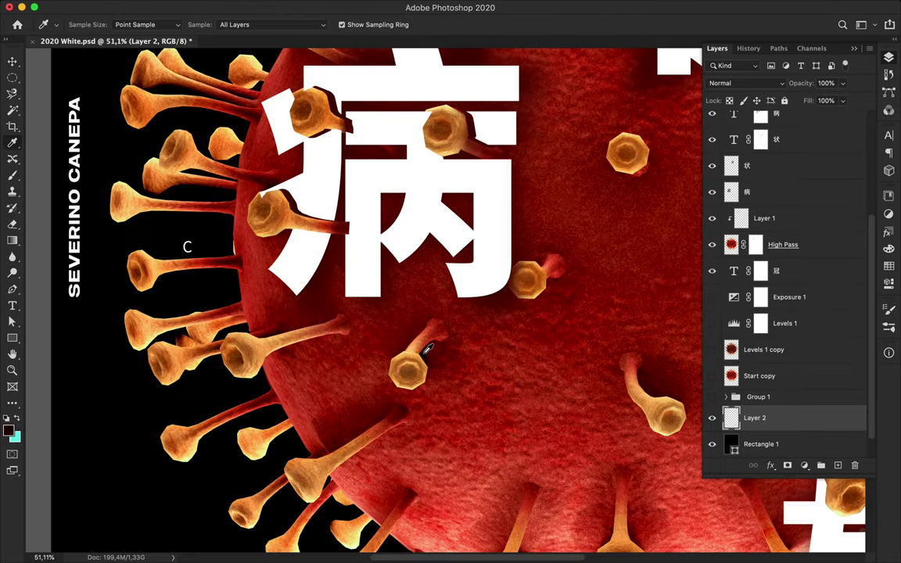
{"action": "scroll", "coordinate": [426, 352], "scroll_direction": "down", "scroll_amount": 4}
{"action": "key", "text": "g"}
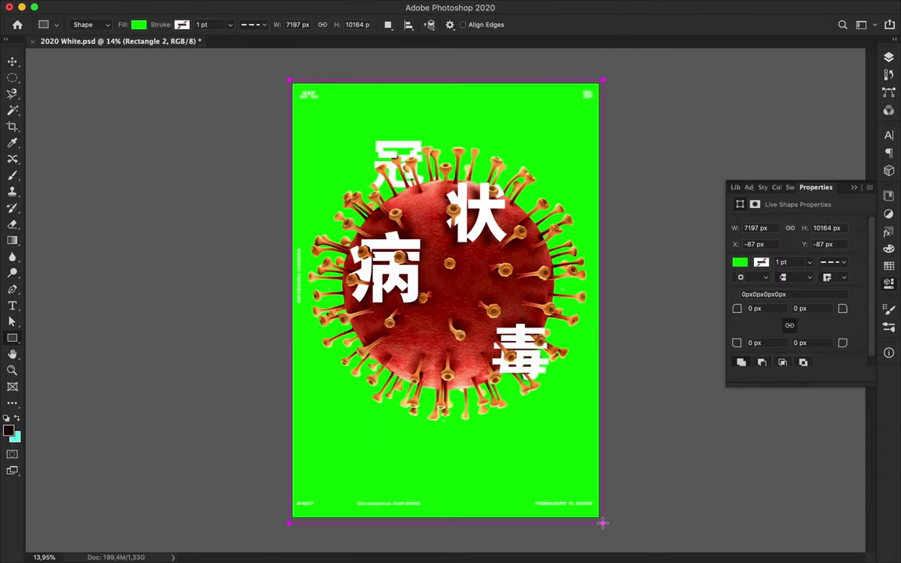
{"action": "left_click", "coordinate": [140, 24]}
{"action": "left_click", "coordinate": [105, 207]}
{"action": "left_click", "coordinate": [86, 222]}
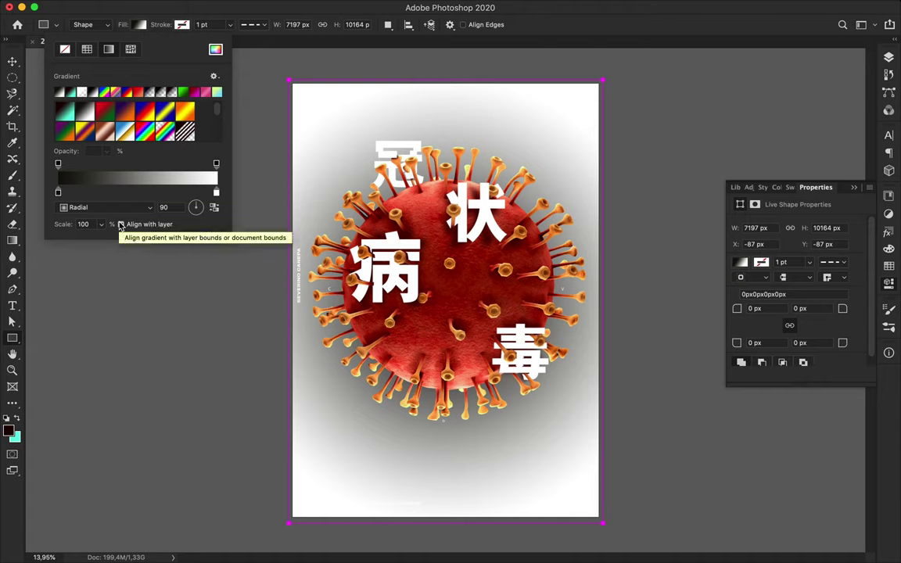
{"action": "double_click", "coordinate": [215, 192]}
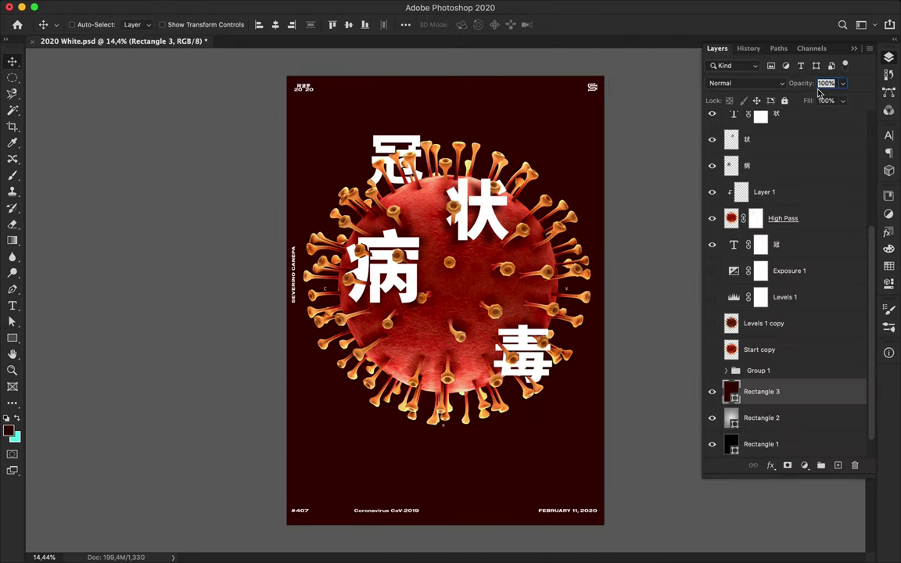
- Set the dark red Rectangle 3 to Subtract blend mode with 38% fill
{"action": "left_click", "coordinate": [739, 83]}
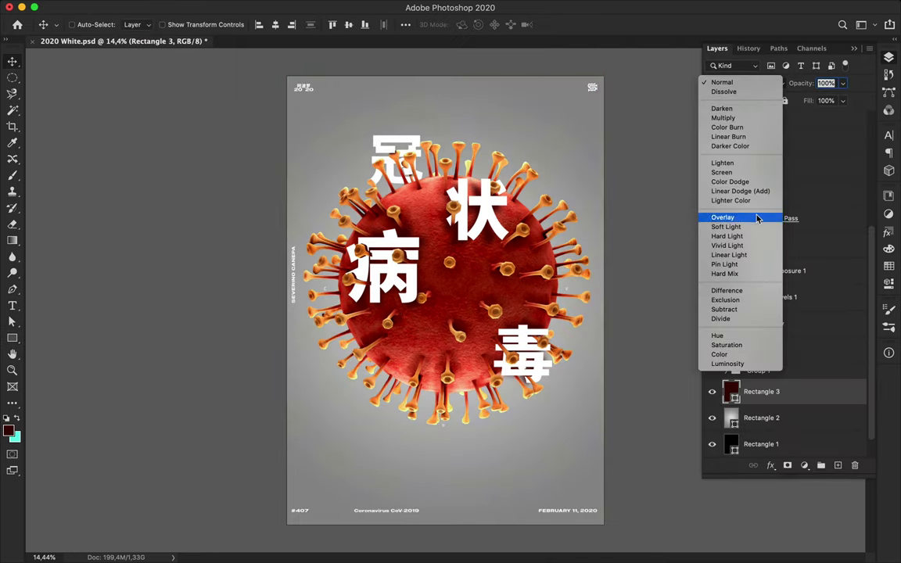
{"action": "left_click", "coordinate": [743, 309]}
{"action": "left_click", "coordinate": [713, 391]}
{"action": "left_click", "coordinate": [842, 100]}
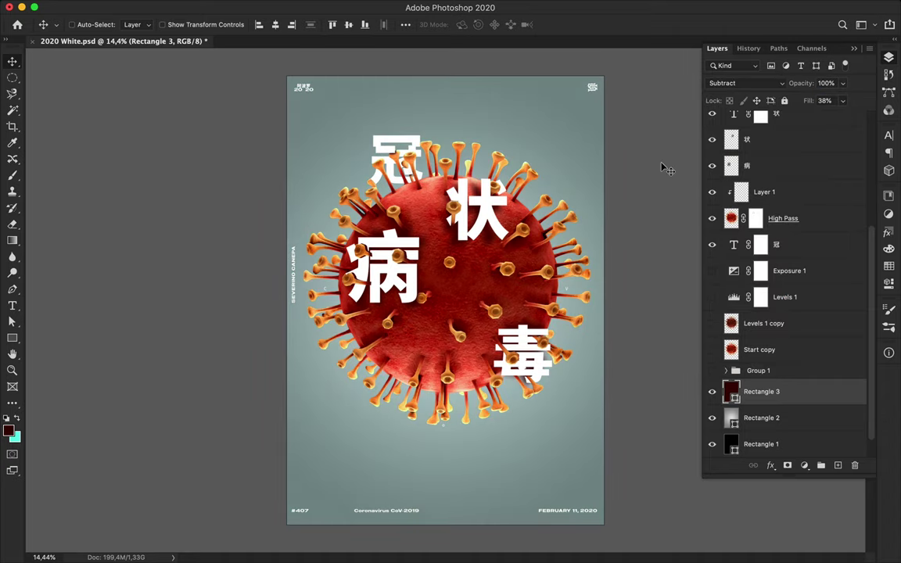
{"action": "scroll", "coordinate": [445, 307], "scroll_direction": "up", "scroll_amount": 5}
{"action": "left_click", "coordinate": [299, 206], "text": "ctrl"}
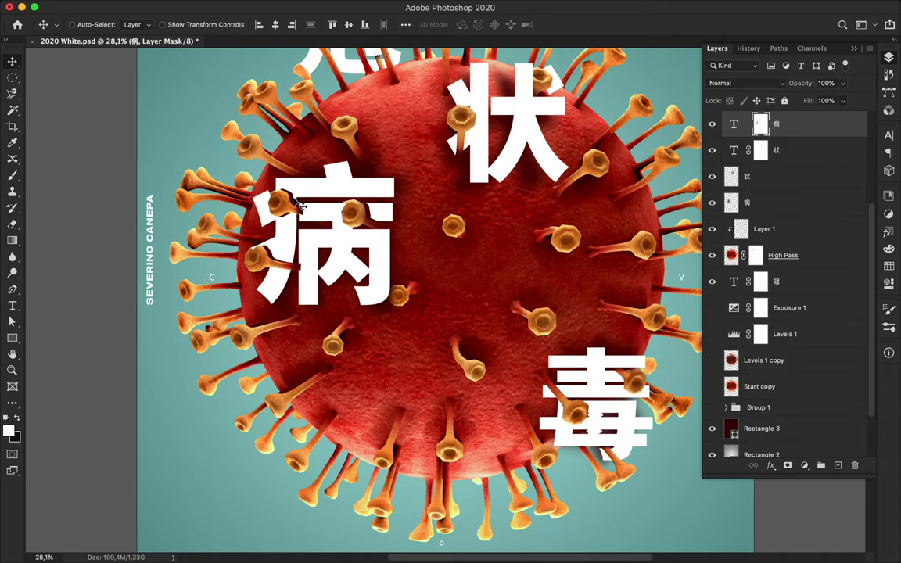
- Add a new shadow layer and paint the selected spike heads dark, then deselect
{"action": "scroll", "coordinate": [289, 199], "scroll_direction": "up", "scroll_amount": 5}
{"action": "scroll", "coordinate": [282, 191], "scroll_direction": "down", "scroll_amount": 2}
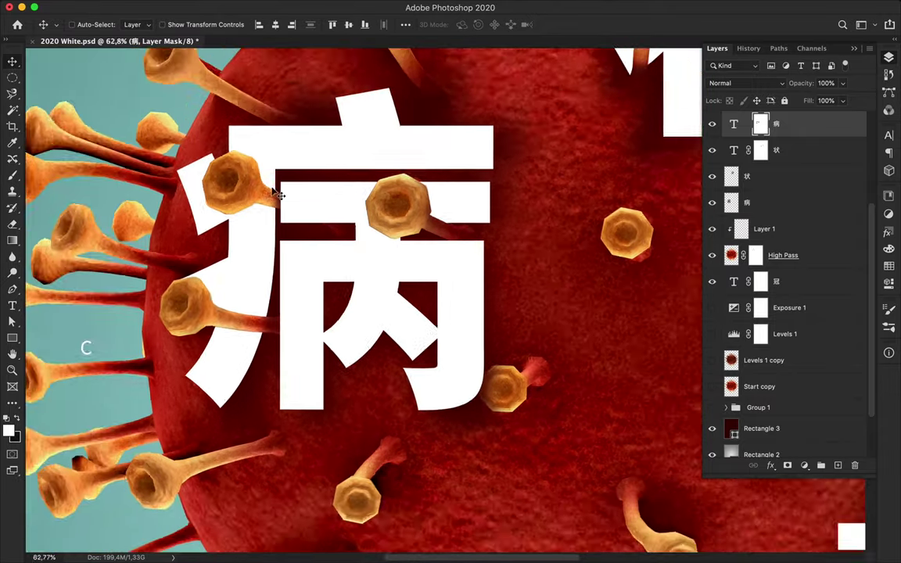
{"action": "scroll", "coordinate": [275, 191], "scroll_direction": "down", "scroll_amount": 2}
{"action": "scroll", "coordinate": [266, 194], "scroll_direction": "down", "scroll_amount": 1}
{"action": "scroll", "coordinate": [312, 265], "scroll_direction": "left", "scroll_amount": 5}
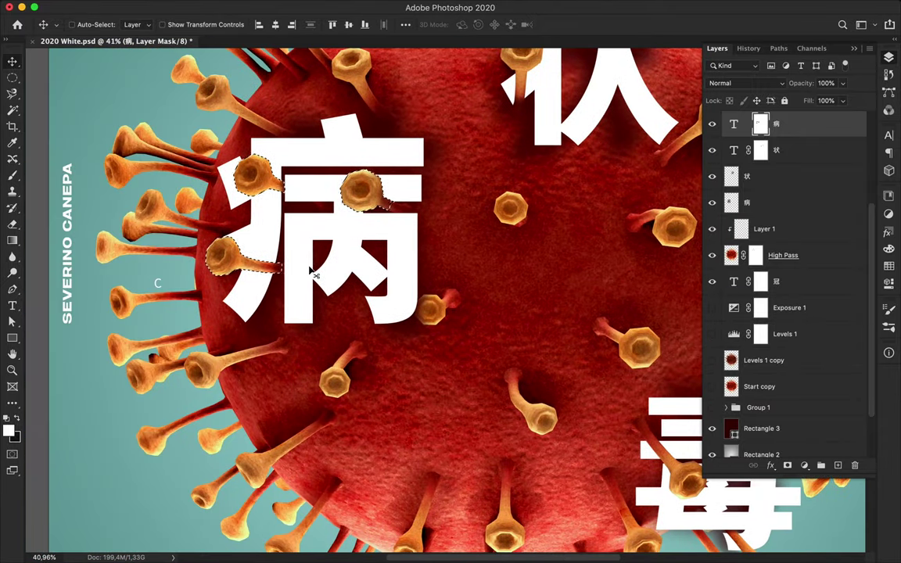
{"action": "key", "text": "ctrl+shift+alt+n"}
{"action": "key", "text": "b"}
{"action": "right_click", "coordinate": [438, 309]}
{"action": "left_click", "coordinate": [321, 235]}
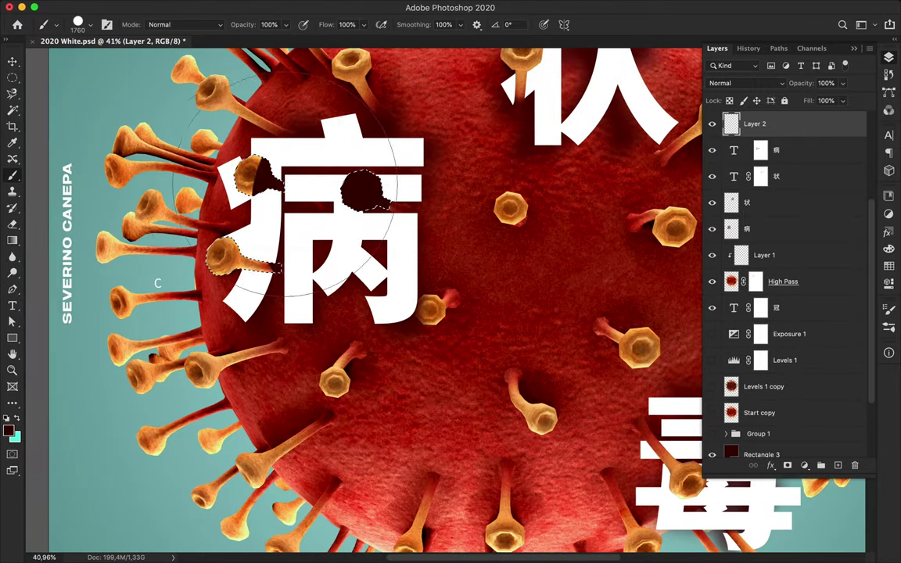
{"action": "key", "text": "ctrl+d"}
- Clip the shadow layer to the 病 character
{"action": "key", "text": "v"}
{"action": "left_click", "coordinate": [321, 6]}
{"action": "key", "text": "Escape"}
{"action": "left_click", "coordinate": [782, 136], "text": "alt"}
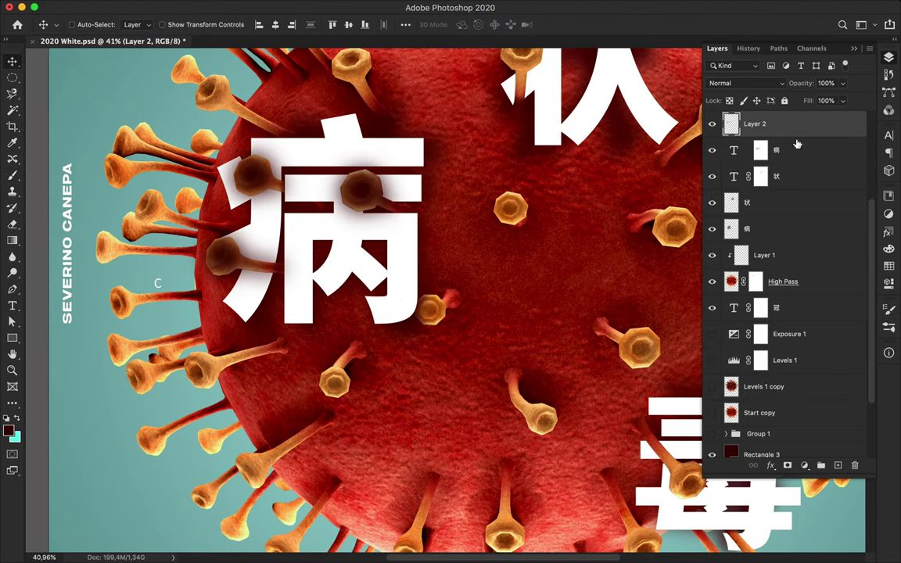
{"action": "key", "text": "ctrl+t"}
{"action": "right_click", "coordinate": [195, 150]}
{"action": "key", "text": "Escape"}
{"action": "key", "text": "Escape"}
- Soften the dark blobs with Gaussian Blur and warp them to follow the spikes
{"action": "left_click", "coordinate": [288, 7]}
{"action": "left_click", "coordinate": [469, 250]}
{"action": "left_click", "coordinate": [792, 67]}
{"action": "key", "text": "ctrl+t"}
{"action": "right_click", "coordinate": [274, 229]}
{"action": "left_click", "coordinate": [298, 318]}
{"action": "left_click_drag", "start_coordinate": [263, 143], "coordinate": [264, 189]}
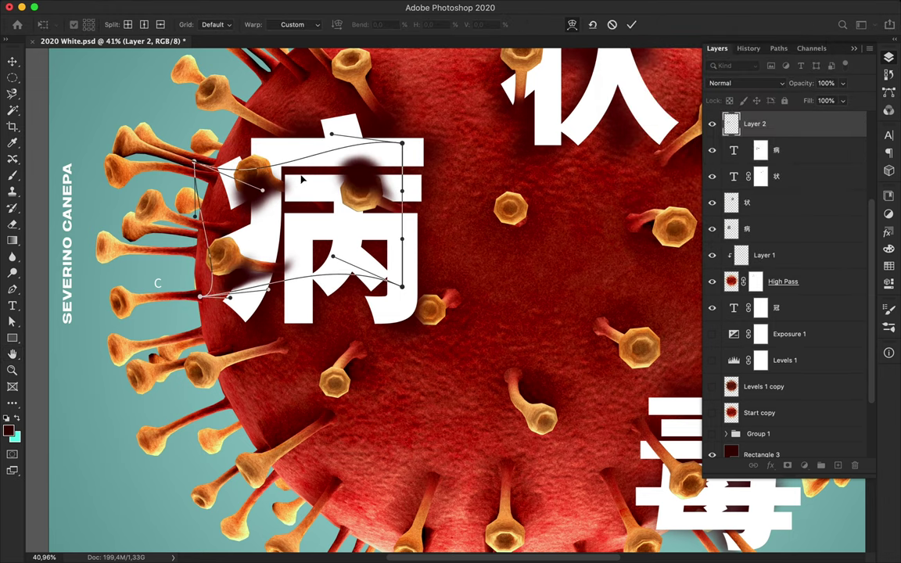
{"action": "mouse_move", "coordinate": [344, 160]}
{"action": "left_mouse_down"}
{"action": "mouse_move", "coordinate": [352, 183]}
{"action": "mouse_move", "coordinate": [243, 194]}
{"action": "left_mouse_up"}
{"action": "left_click_drag", "start_coordinate": [345, 182], "coordinate": [362, 201]}
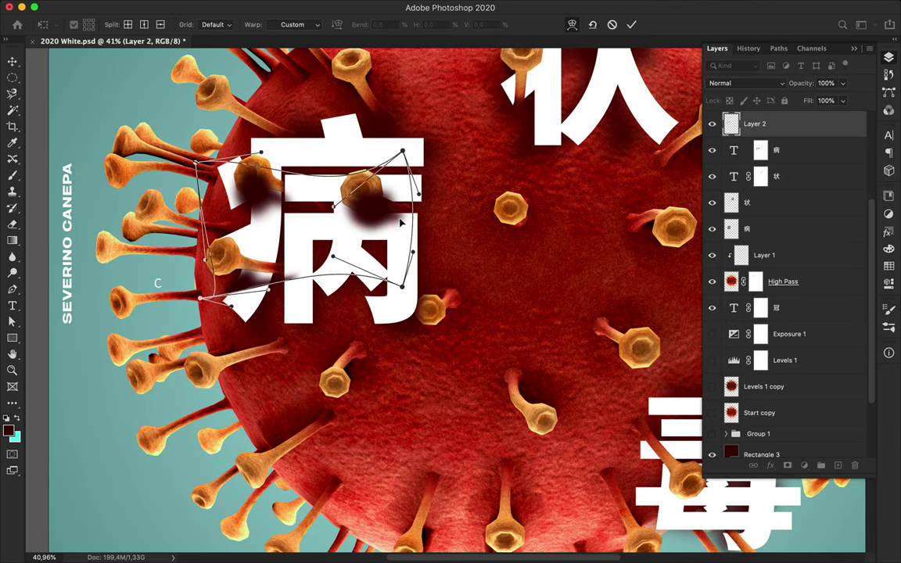
{"action": "left_click_drag", "start_coordinate": [258, 266], "coordinate": [199, 259]}
{"action": "key", "text": "Return"}
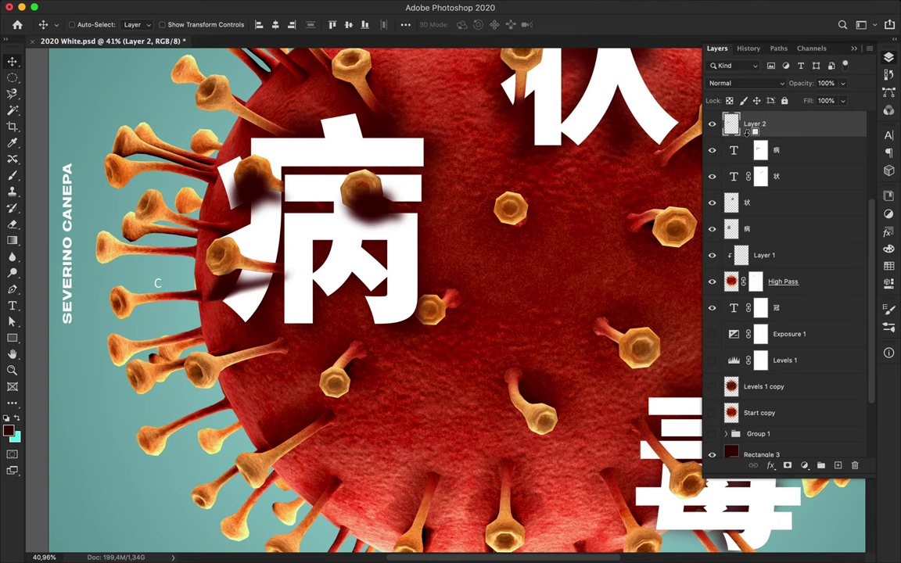
- Set the shadow layer to Multiply blend mode with 60% fill
{"action": "left_click", "coordinate": [747, 83]}
{"action": "left_click", "coordinate": [743, 117]}
{"action": "key", "text": "shift+6"}
{"action": "scroll", "coordinate": [615, 167], "scroll_direction": "up", "scroll_amount": 3}
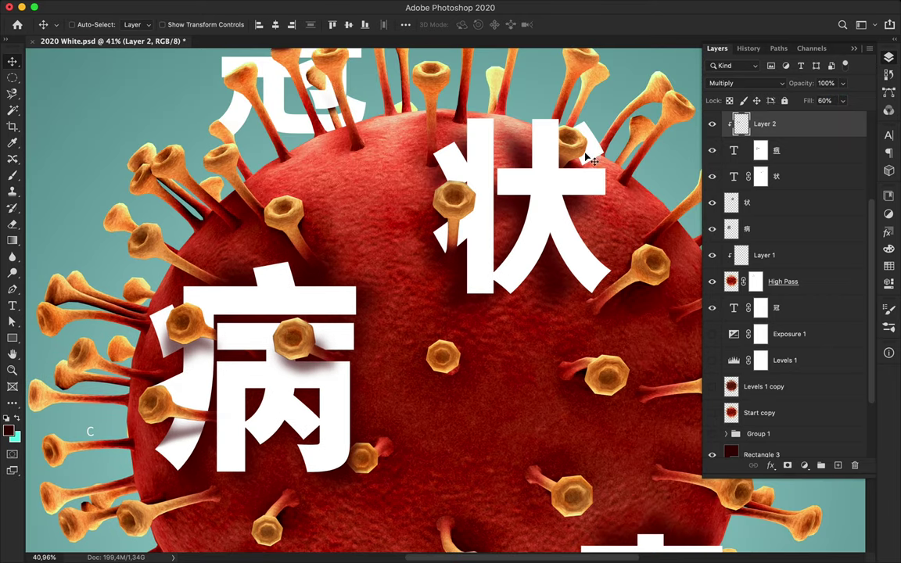
{"action": "scroll", "coordinate": [589, 151], "scroll_direction": "up", "scroll_amount": 3}
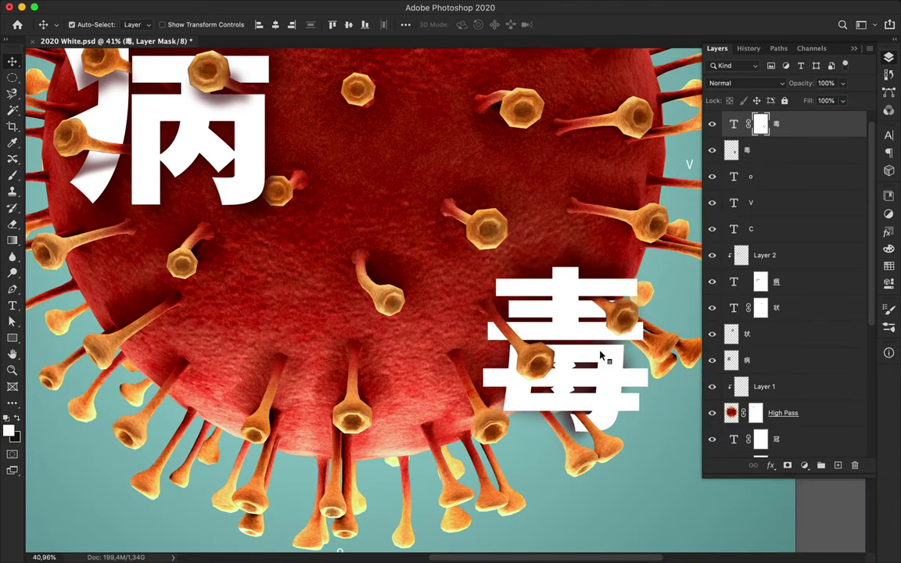
- Fill the spike selection over 毒 with a dark maroon colour and deselect
{"action": "key", "text": "b"}
{"action": "left_click", "coordinate": [889, 266]}
{"action": "left_click", "coordinate": [736, 204]}
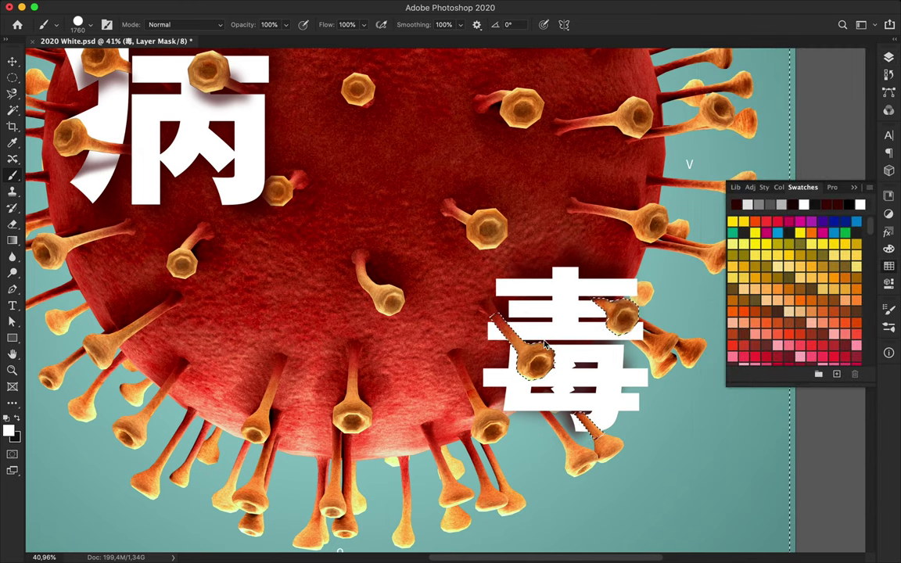
{"action": "key", "text": "F7"}
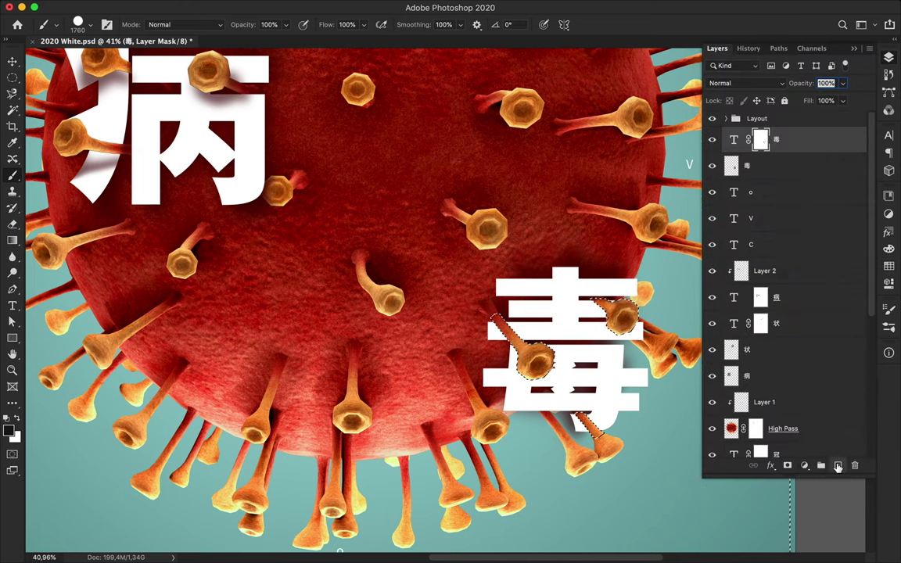
{"action": "scroll", "coordinate": [524, 336], "scroll_direction": "up", "scroll_amount": 5}
{"action": "key", "text": "l"}
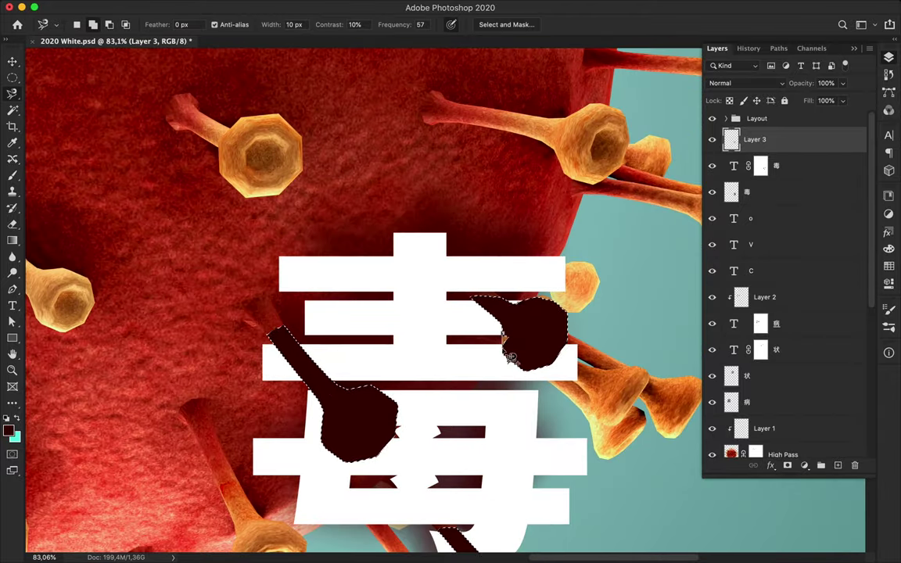
{"action": "scroll", "coordinate": [524, 336], "scroll_direction": "down", "scroll_amount": 2}
{"action": "key", "text": "v"}
- Blur the maroon shapes, clip them to 毒, and warp them along the spikes
{"action": "left_click", "coordinate": [296, 6]}
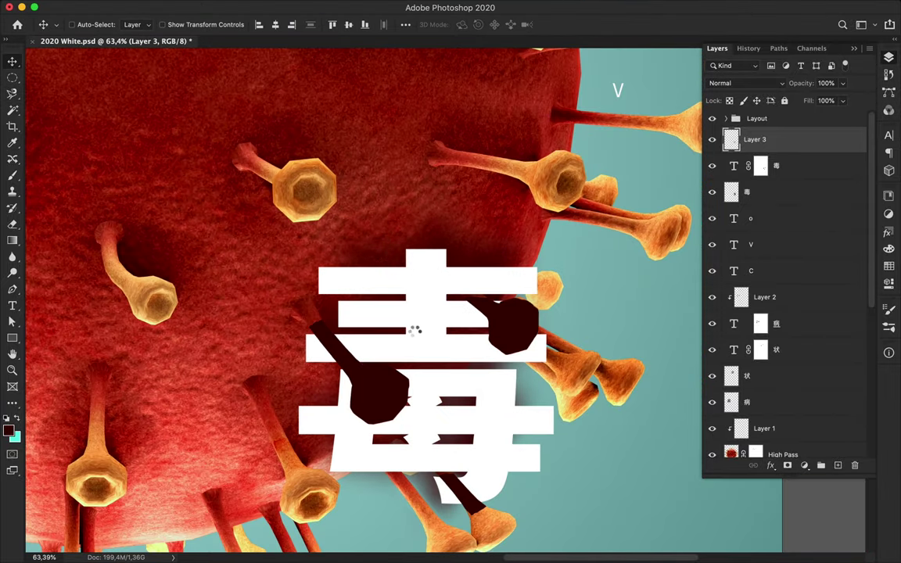
{"action": "key", "text": "ctrl+alt+g"}
{"action": "scroll", "coordinate": [475, 313], "scroll_direction": "down", "scroll_amount": 3}
{"action": "key", "text": "ctrl+t"}
{"action": "right_click", "coordinate": [495, 326]}
{"action": "left_click", "coordinate": [503, 409]}
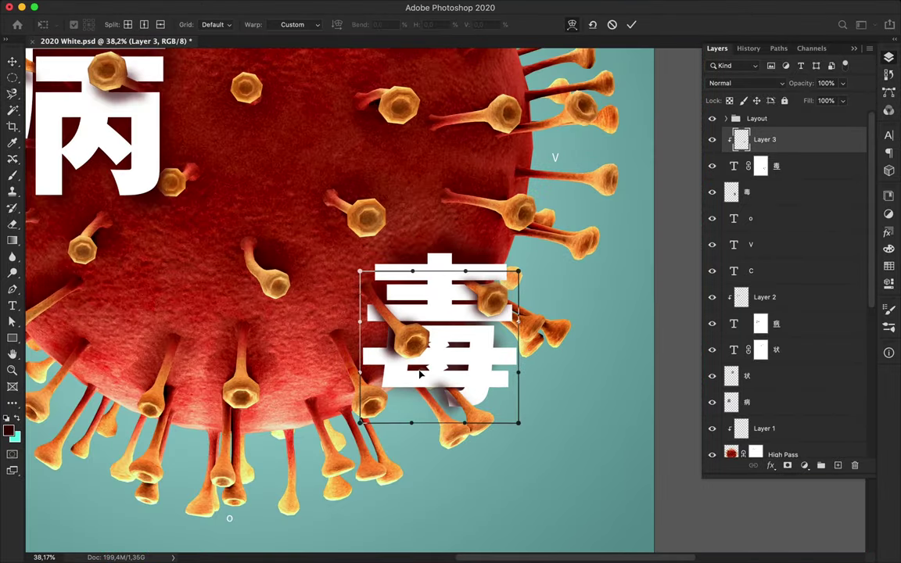
{"action": "key", "text": "Return"}
- Hide 毒 to inspect the shadows and erase unwanted shadow parts
{"action": "scroll", "coordinate": [473, 408], "scroll_direction": "up", "scroll_amount": 5}
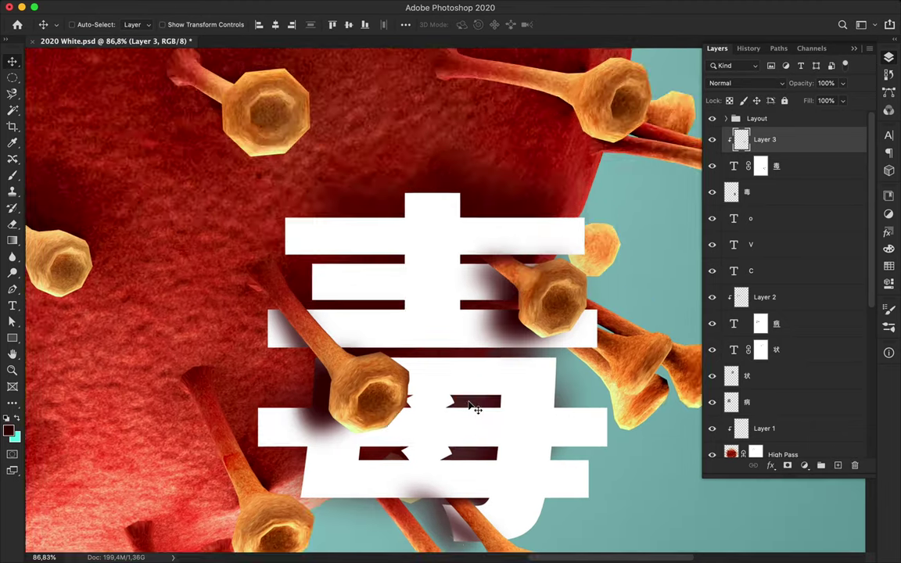
{"action": "left_click", "coordinate": [712, 166]}
{"action": "scroll", "coordinate": [680, 130], "scroll_direction": "up", "scroll_amount": 2}
{"action": "key", "text": "e"}
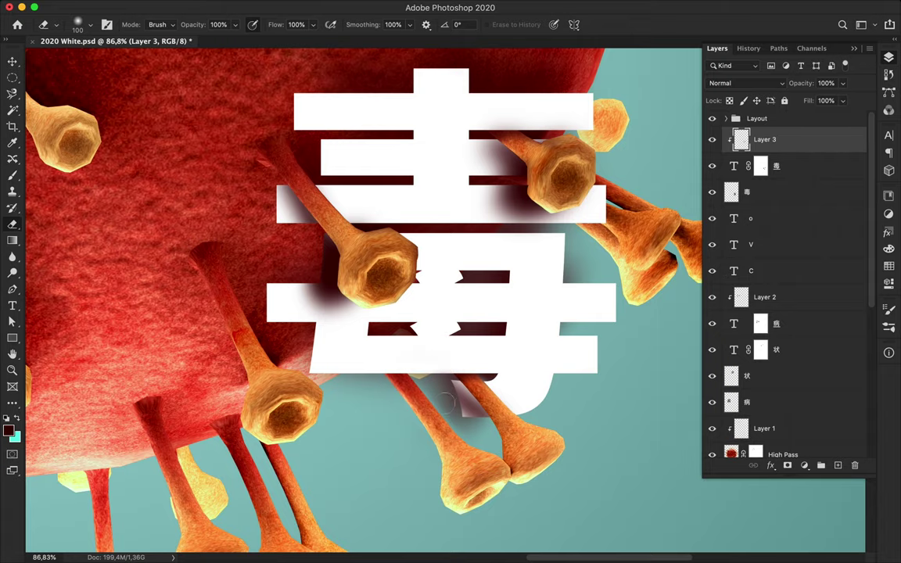
{"action": "scroll", "coordinate": [447, 400], "scroll_direction": "up", "scroll_amount": 5}
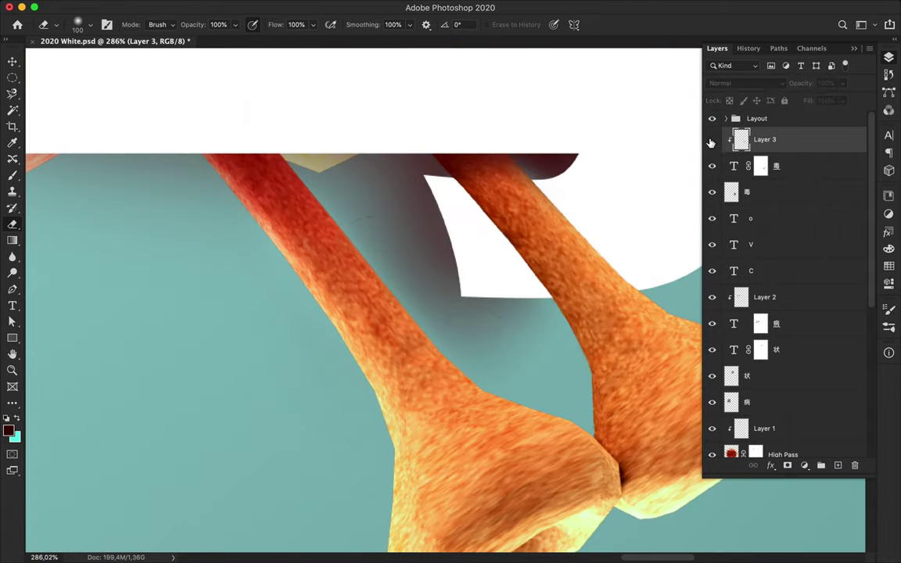
{"action": "scroll", "coordinate": [354, 332], "scroll_direction": "down", "scroll_amount": 2}
{"action": "scroll", "coordinate": [355, 332], "scroll_direction": "down", "scroll_amount": 3}
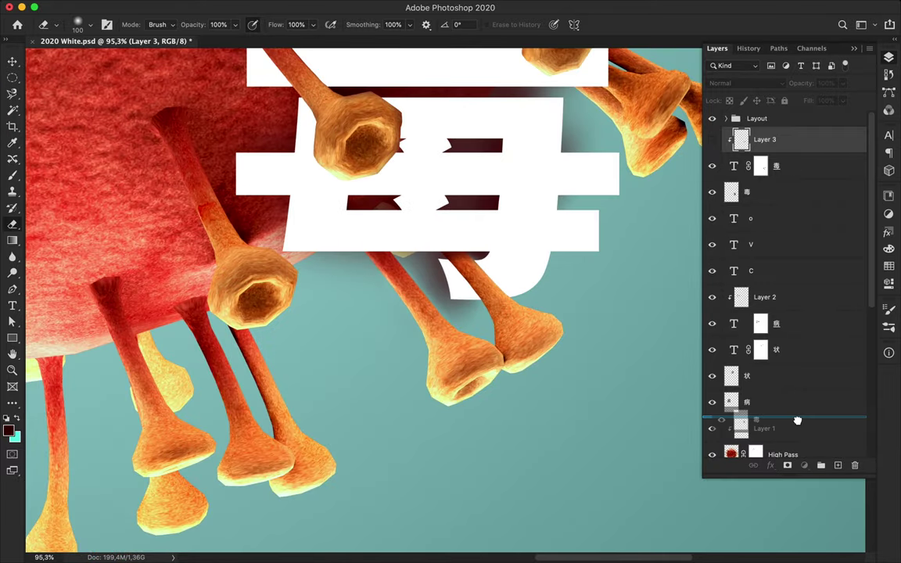
- Move the 毒 layer just above Layer 1 and set the shadow fill to 70%
{"action": "left_click_drag", "start_coordinate": [797, 420], "coordinate": [797, 415]}
{"action": "scroll", "coordinate": [531, 280], "scroll_direction": "up", "scroll_amount": 5}
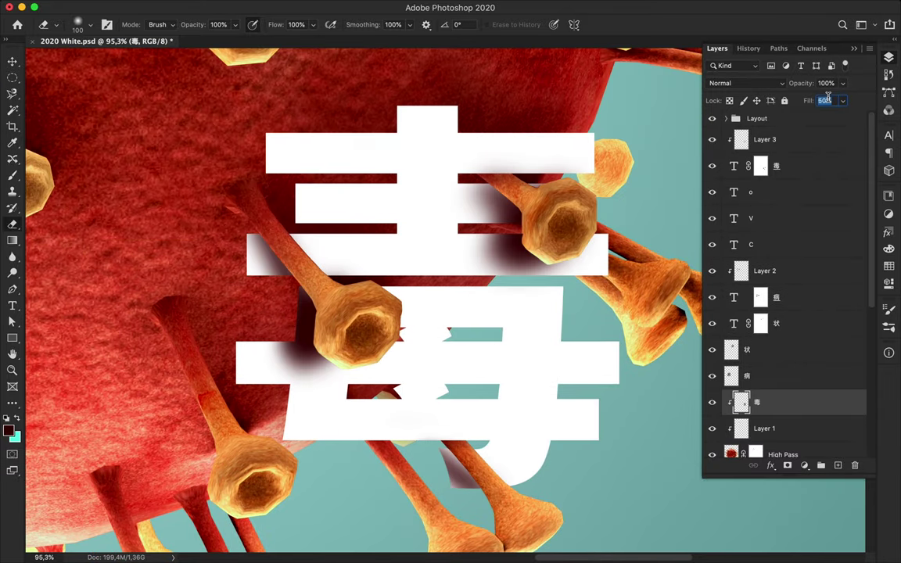
{"action": "left_click", "coordinate": [765, 140]}
{"action": "type", "text": "70"}
{"action": "key", "text": "ctrl+0"}
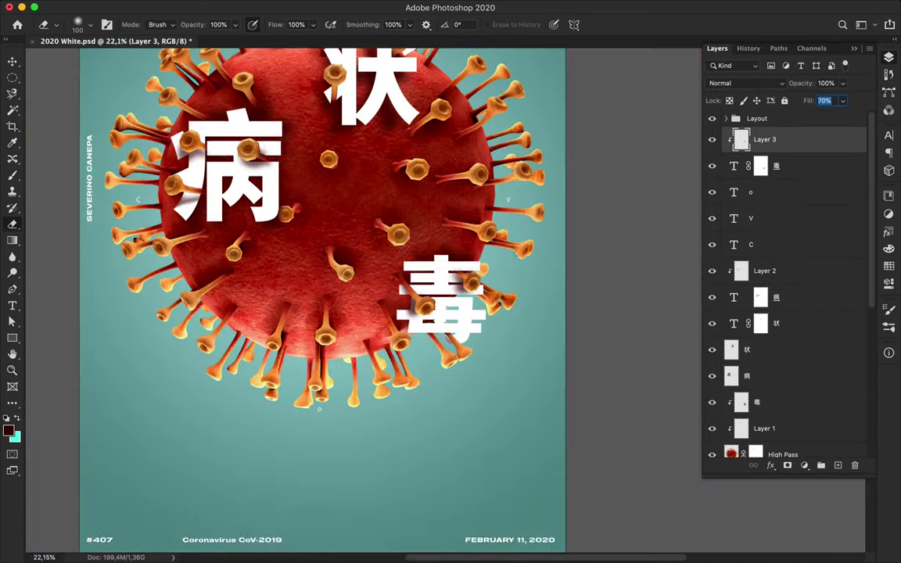
- Make the small c, o, v letters bold with tracking 40
{"action": "scroll", "coordinate": [322, 300], "scroll_direction": "left", "scroll_amount": 2}
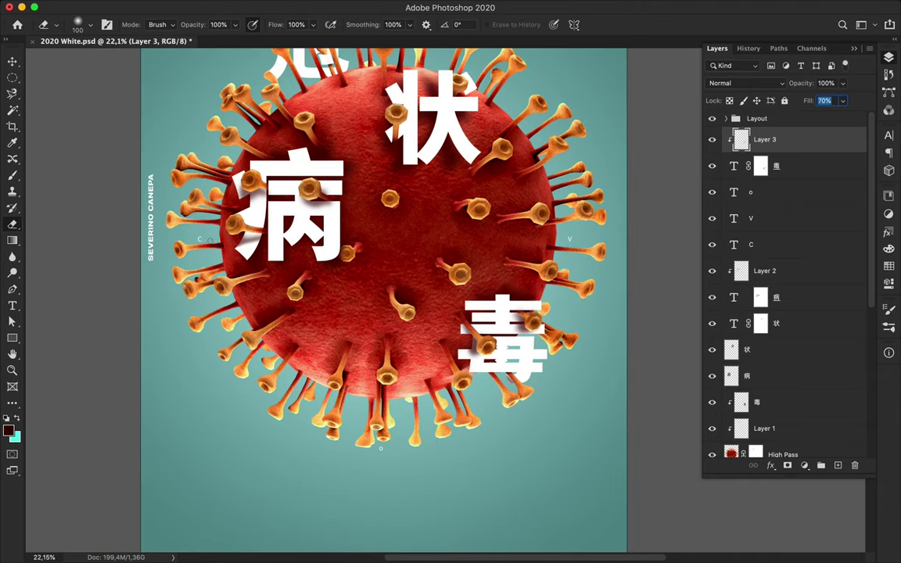
{"action": "key", "text": "v"}
{"action": "left_click", "coordinate": [199, 239]}
{"action": "left_click", "coordinate": [380, 448], "text": "shift"}
{"action": "left_click", "coordinate": [888, 135]}
{"action": "left_click", "coordinate": [782, 162]}
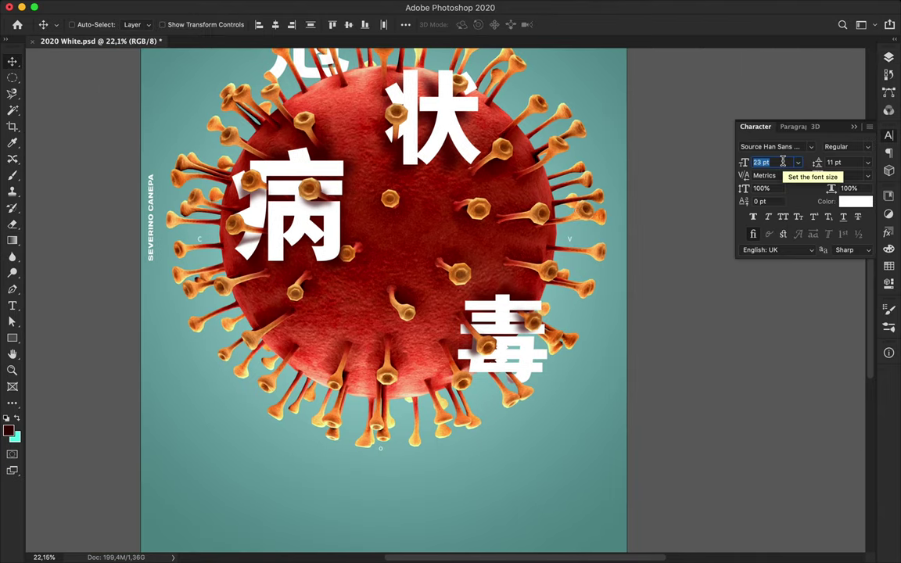
{"action": "left_click", "coordinate": [832, 175]}
{"action": "left_click", "coordinate": [839, 146]}
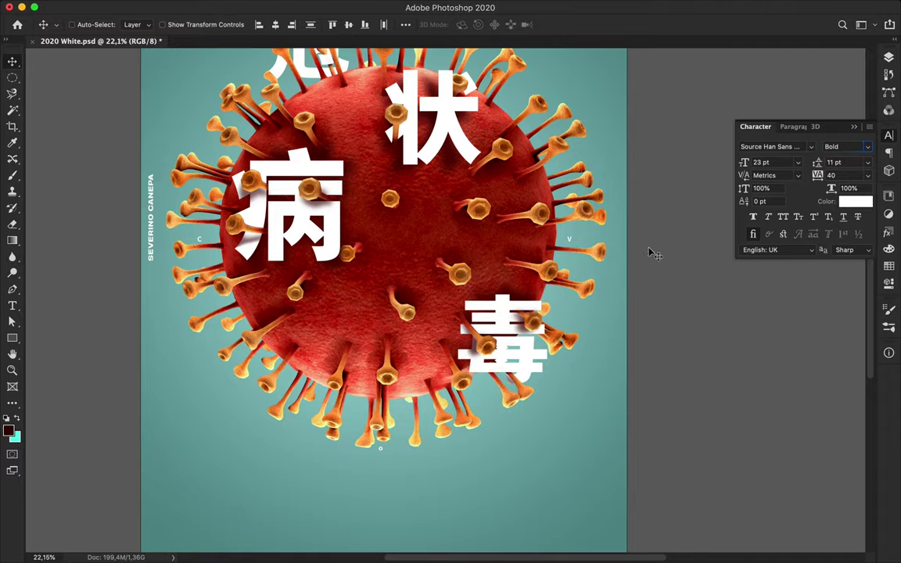
{"action": "scroll", "coordinate": [512, 268], "scroll_direction": "up", "scroll_amount": 3}
{"action": "scroll", "coordinate": [516, 270], "scroll_direction": "down", "scroll_amount": 5}
- Rotate the Coronavirus CoV-2019 caption to run vertically along the left edge and save
{"action": "left_click", "coordinate": [415, 489], "text": "ctrl"}
{"action": "key", "text": "ctrl+t"}
{"action": "left_click_drag", "start_coordinate": [446, 497], "coordinate": [395, 532]}
{"action": "key", "text": "Return"}
{"action": "mouse_move", "coordinate": [392, 492]}
{"action": "left_mouse_down"}
{"action": "mouse_move", "coordinate": [307, 432]}
{"action": "mouse_move", "coordinate": [306, 404]}
{"action": "left_mouse_up"}
{"action": "scroll", "coordinate": [529, 381], "scroll_direction": "down", "scroll_amount": 2}
{"action": "key", "text": "ctrl+s"}
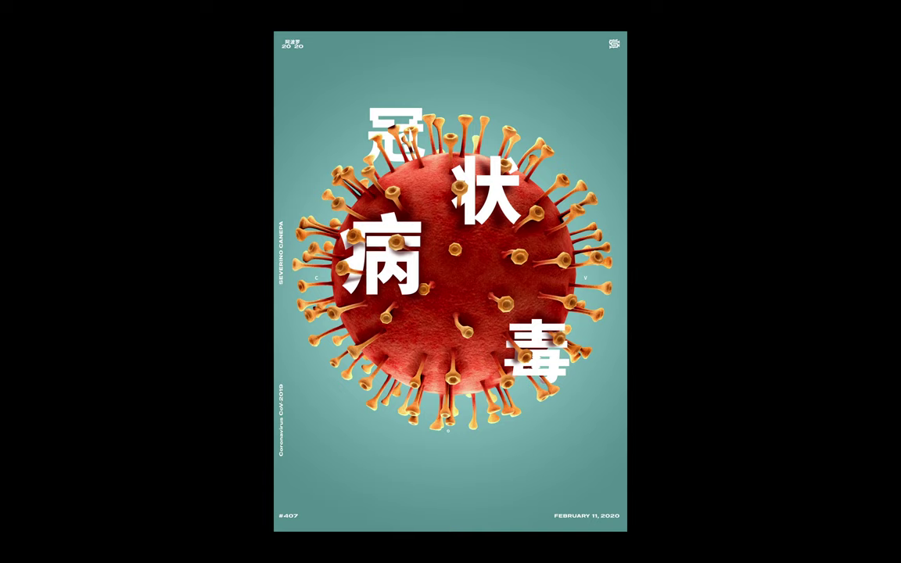